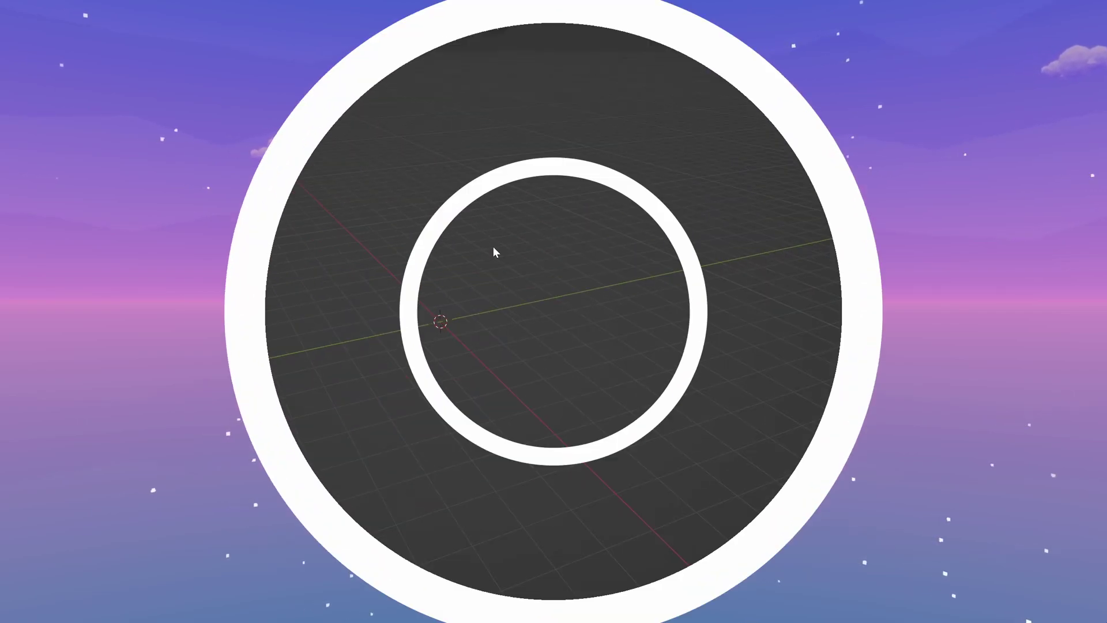
Add a cube mesh and stretch it along the Z axis into a tall block nearly three times its height.
key("shift+a")
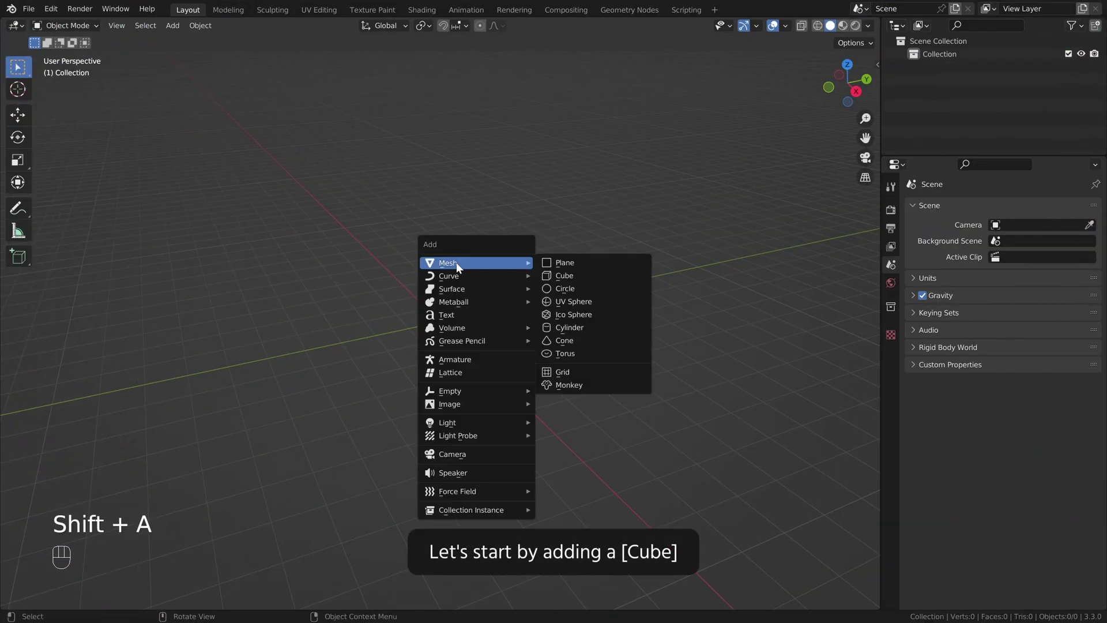
left_click(579, 274)
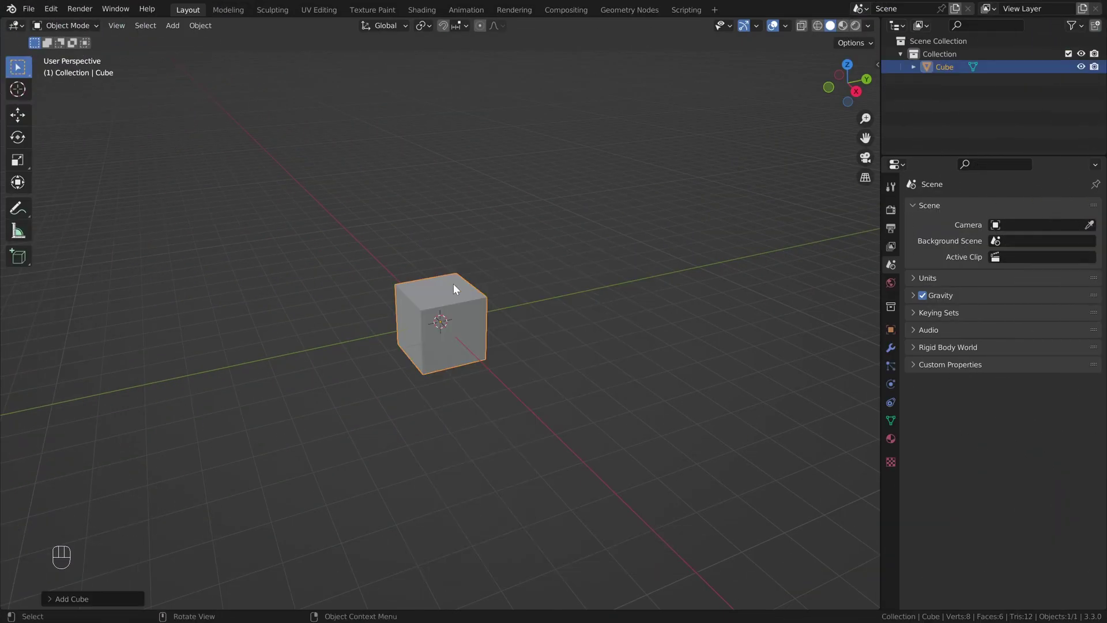
key("s")
key("z")
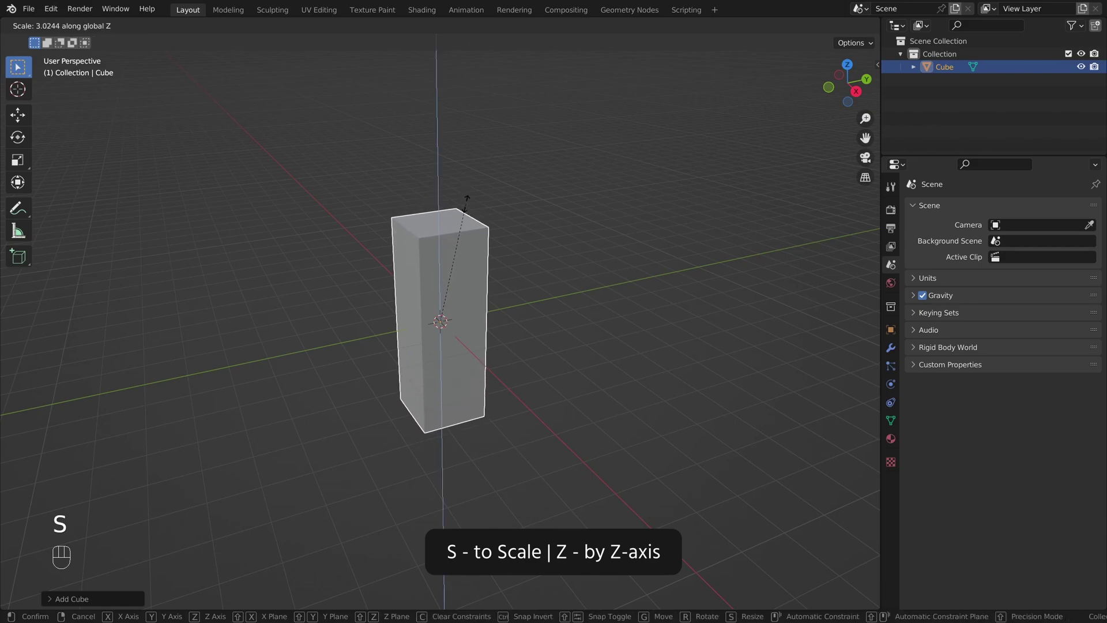
left_click(466, 218)
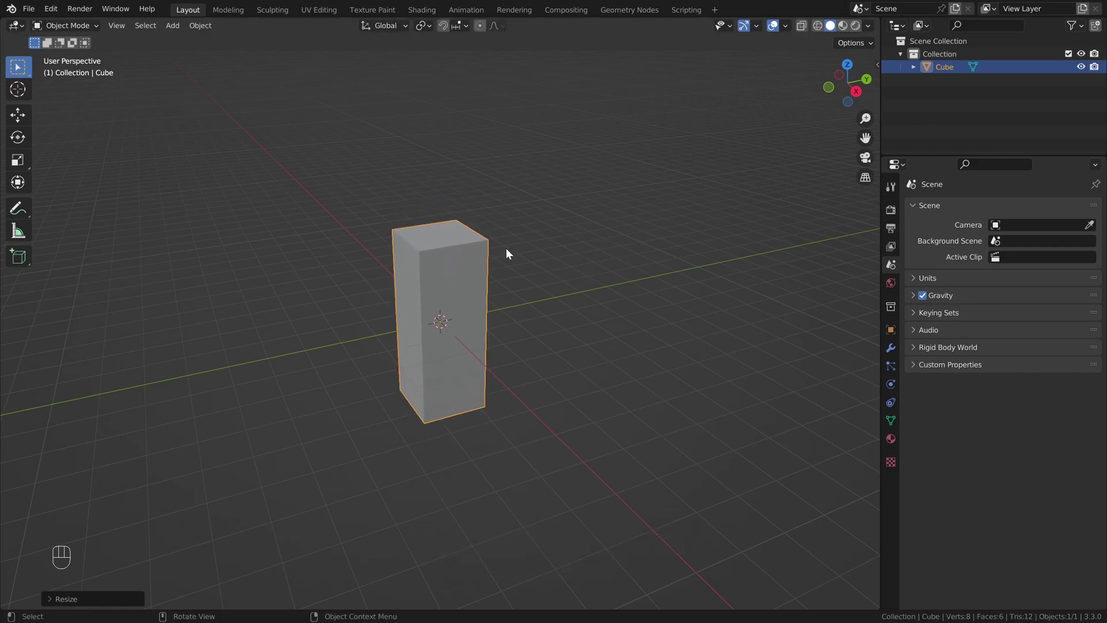
Duplicate the tall block beside the original along the Y axis and shorten the copy along Z.
key("shift+d")
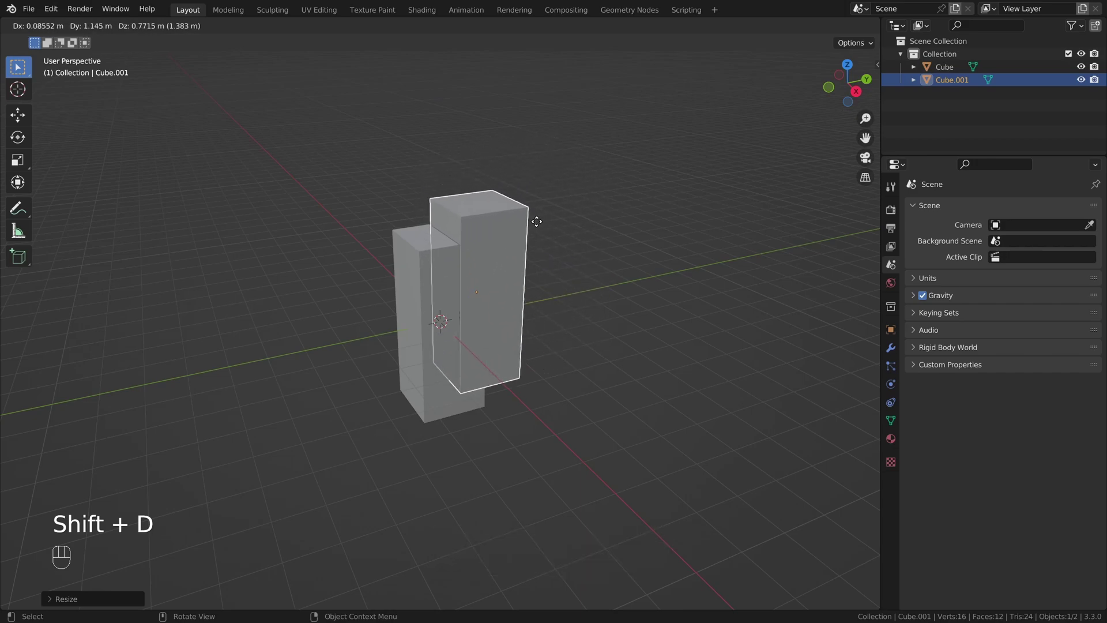
left_click(544, 239)
key("s")
key("z")
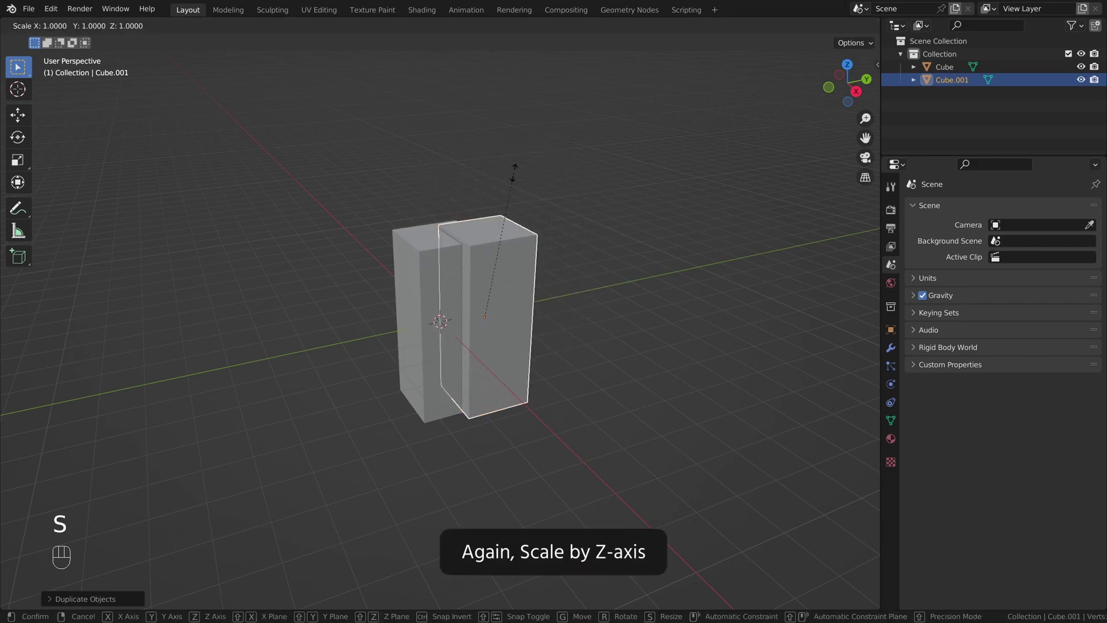
left_click(527, 237)
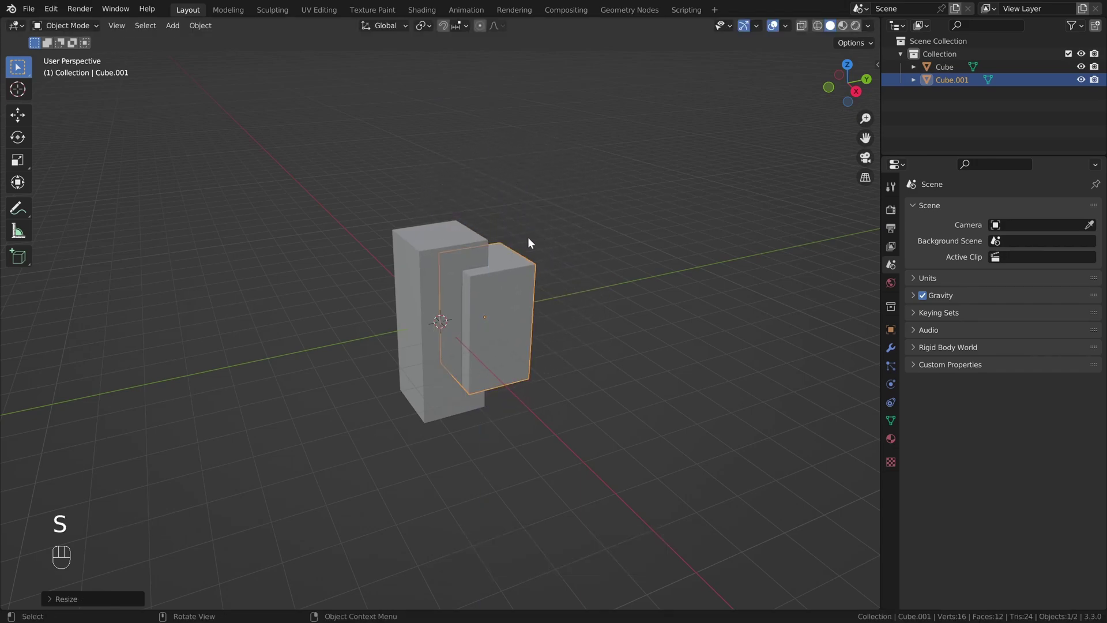
Rotate the shorter copy, finishing with free trackball rotation, so its top leans outward from the main block.
key("r")
right_click(544, 241)
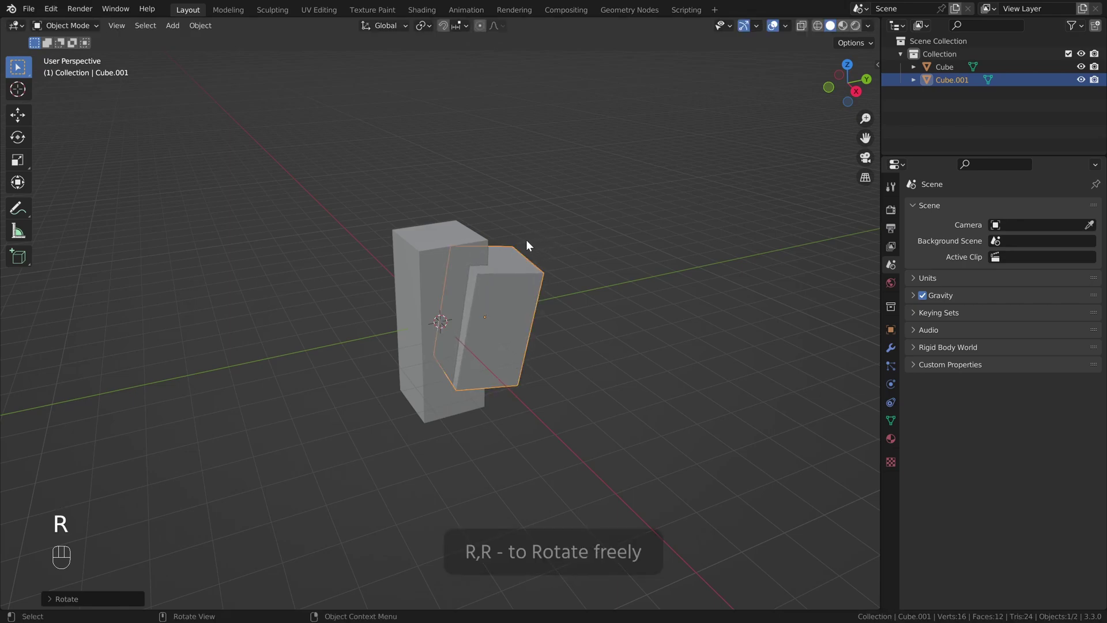
key("r")
key("r")
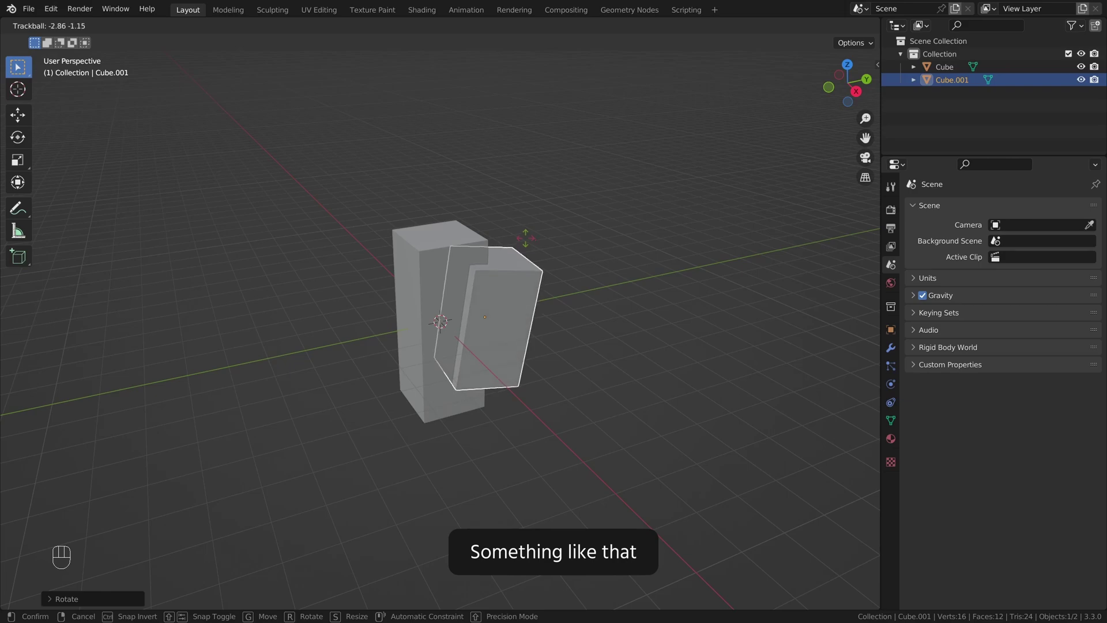
left_click(472, 304)
Duplicate the leaning block to the opposite side of the main block and rotate it freely to lean the other way.
key("shift+d")
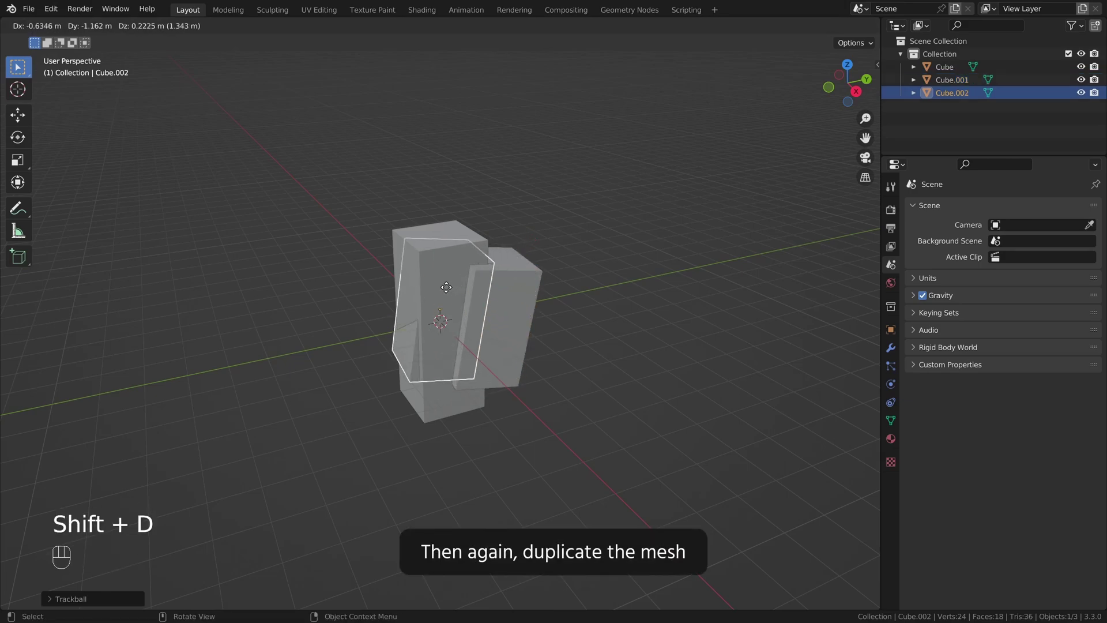
left_click(413, 282)
key("r")
key("r")
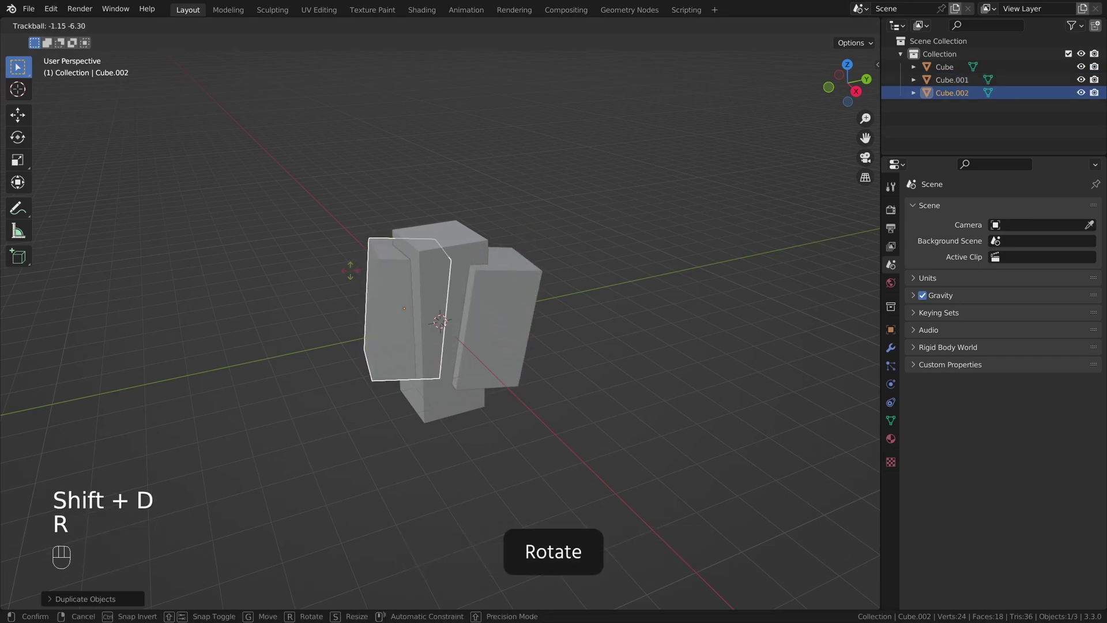
left_click(331, 275)
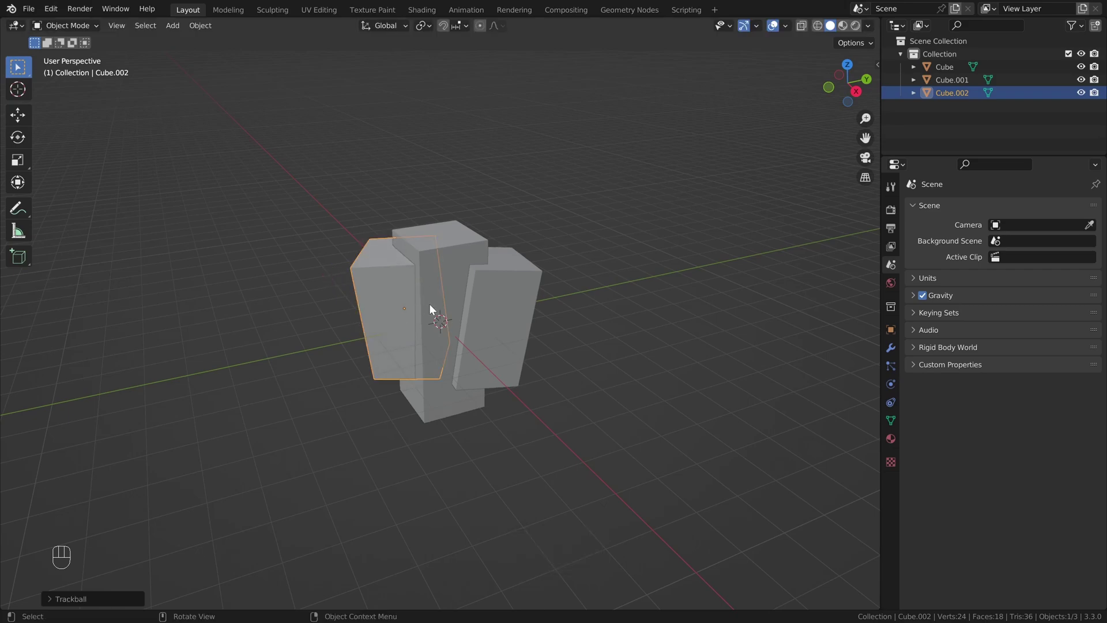
Rescale the second leaning block along the Z axis.
key("s")
key("z")
left_click(408, 264)
Duplicate the block again, then resize, freely rotate and move the copy to another face of the rock cluster.
key("shift+d")
key("s")
key("s")
key("r")
key("r")
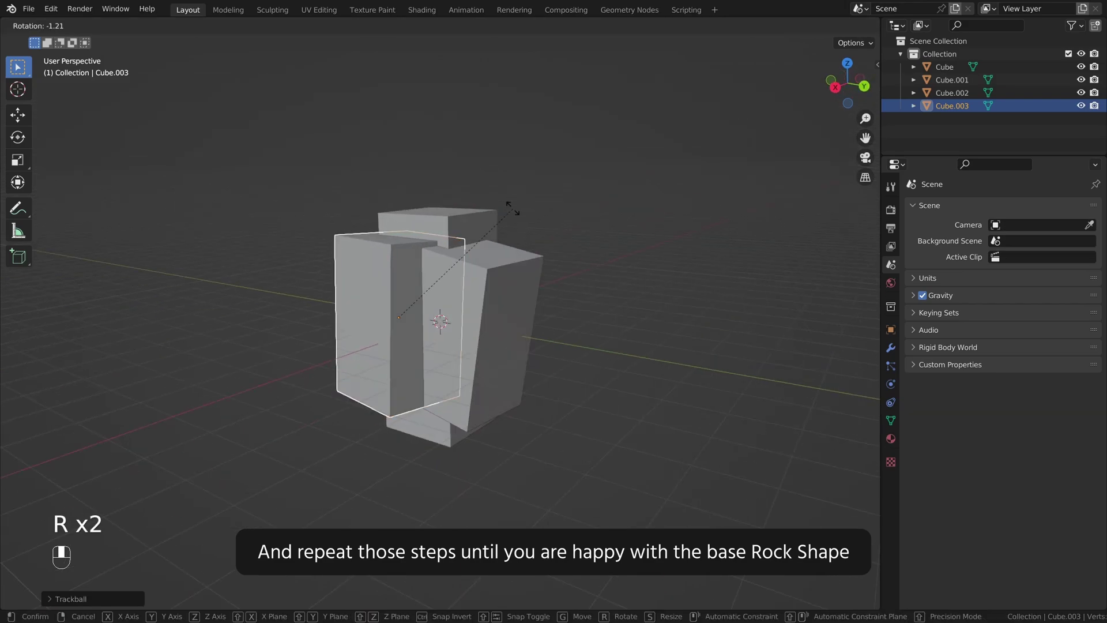
left_click(499, 201)
key("g")
middle_click_drag(499, 201, 426, 229)
Duplicate another block, rotate and scale it, and position it so its top rises above the rest of the cluster.
key("shift+d")
key("r")
key("r")
key("s")
key("s")
key("g")
left_click(371, 285)
middle_click_drag(505, 235, 446, 329)
Refine the side blocks by rescaling and moving one, and repositioning and rotating the one leaning toward positive Y.
left_click(360, 281)
key("s")
key("g")
left_click(496, 311)
key("g")
left_click(556, 307)
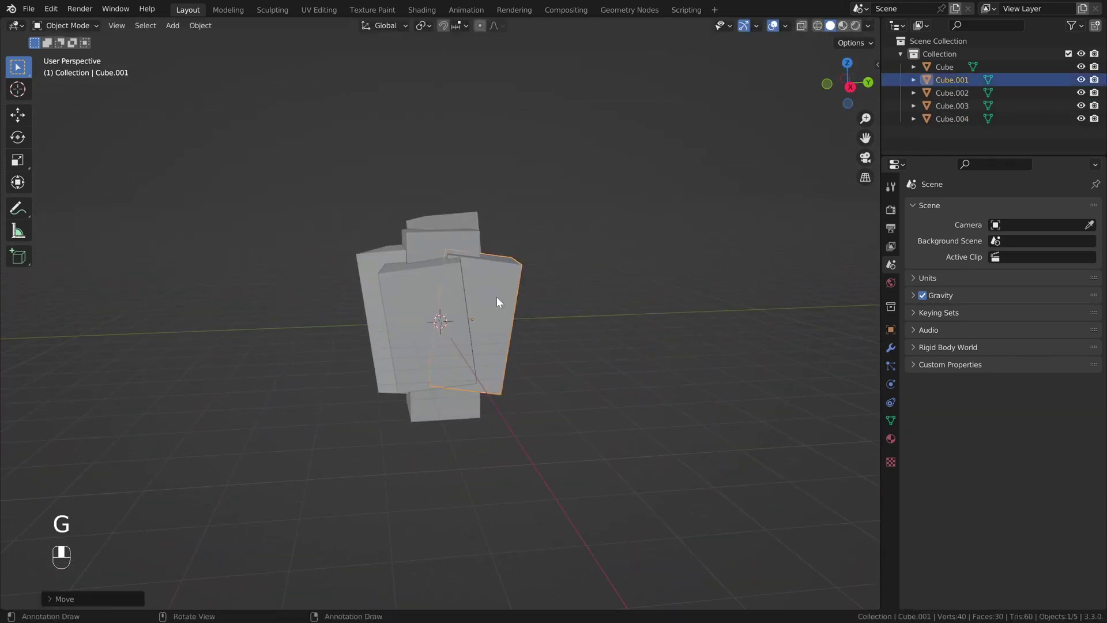
key("r")
left_click(346, 337)
Move the topmost block to adjust its position on the cluster and clear the selection.
middle_click_drag(346, 337, 402, 348)
left_click(412, 227)
key("g")
left_click(420, 219)
left_click(606, 297)
middle_click_drag(605, 297, 572, 299)
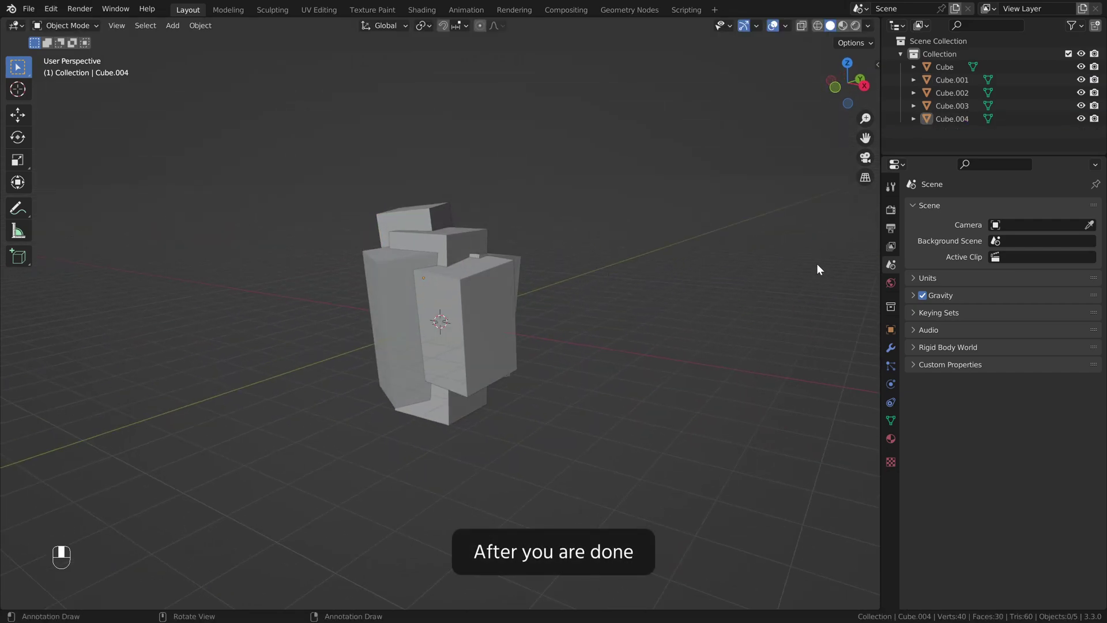
Select all five blocks and join them into a single mesh.
middle_click_drag(814, 262, 605, 253)
left_click_drag(628, 103, 204, 520)
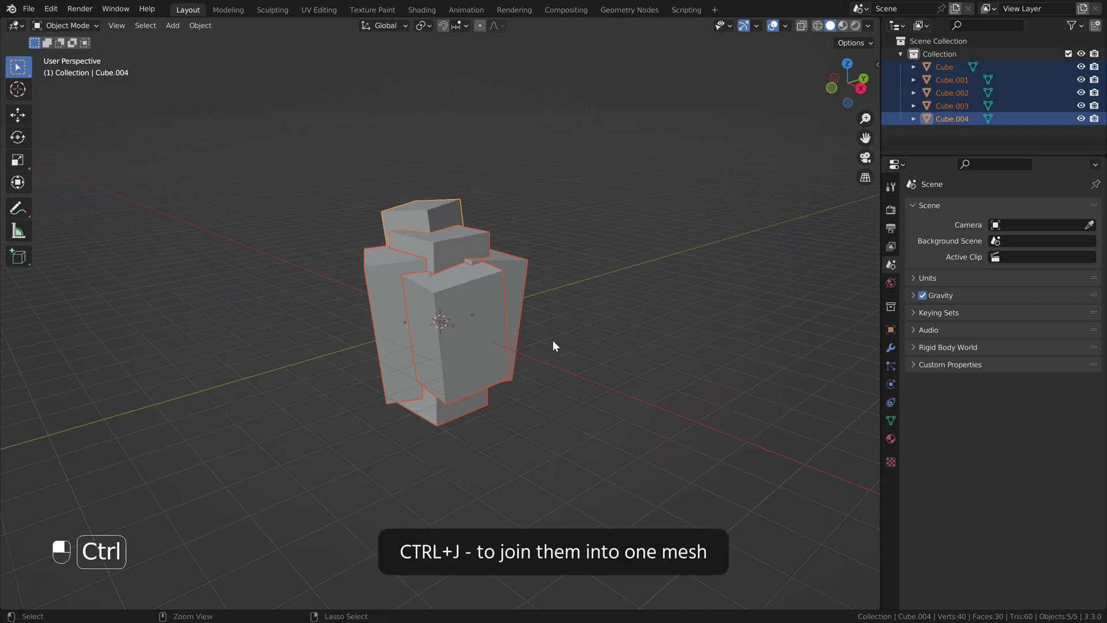
key("ctrl+j")
Apply Rotation & Scale to the joined rock mesh.
mouse_move(502, 301)
middle_mouse_down()
mouse_move(602, 291)
mouse_move(505, 300)
middle_mouse_up()
scroll(490, 295, "up", 3)
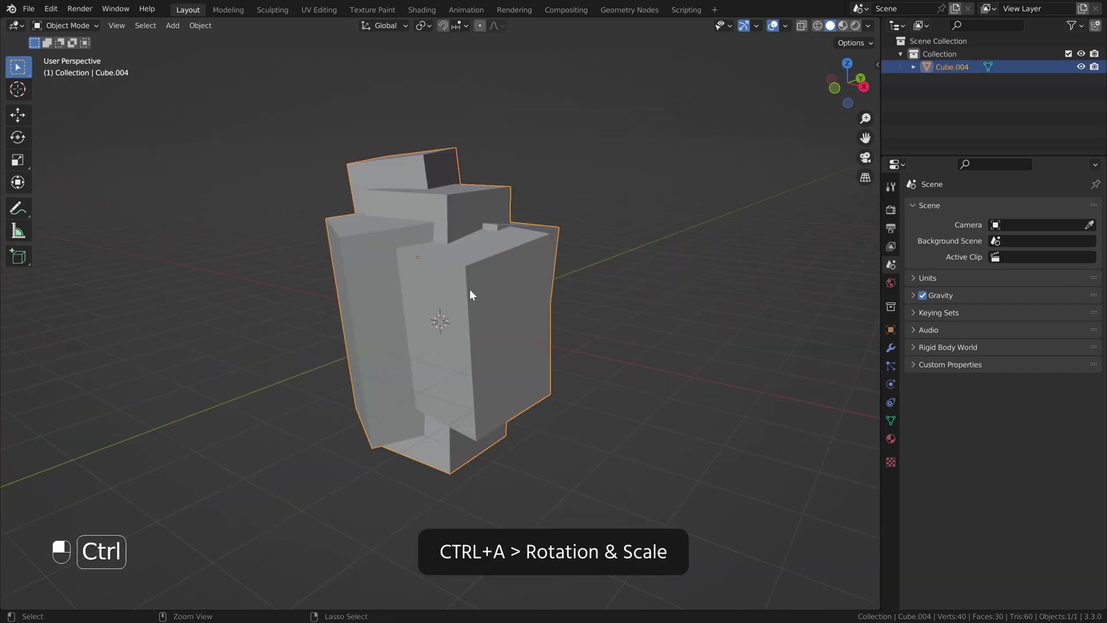
key("ctrl+a")
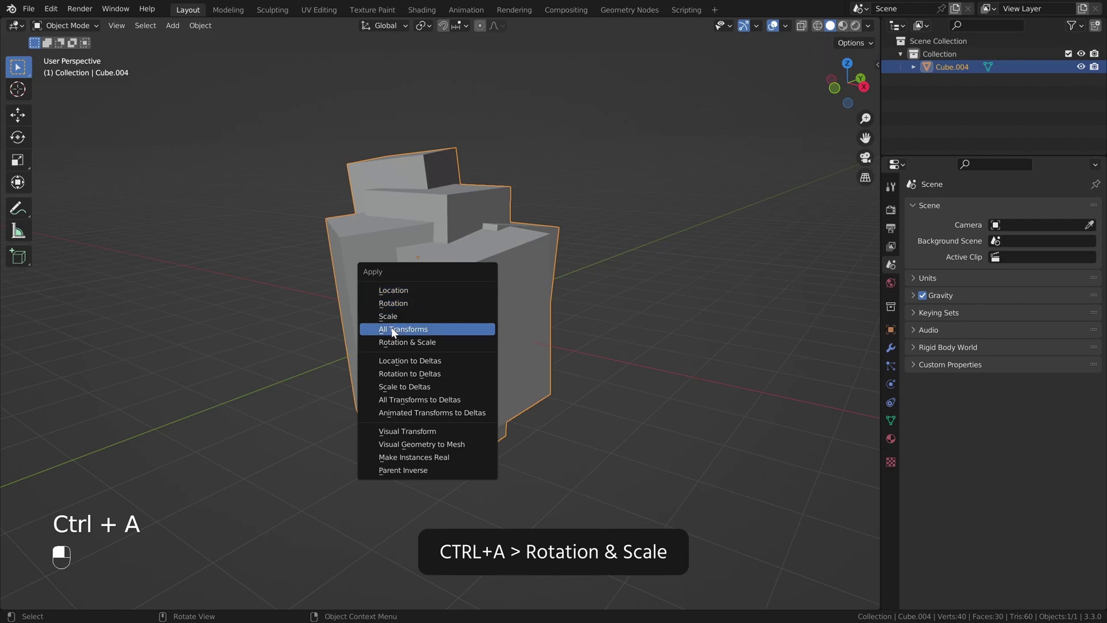
left_click(451, 344)
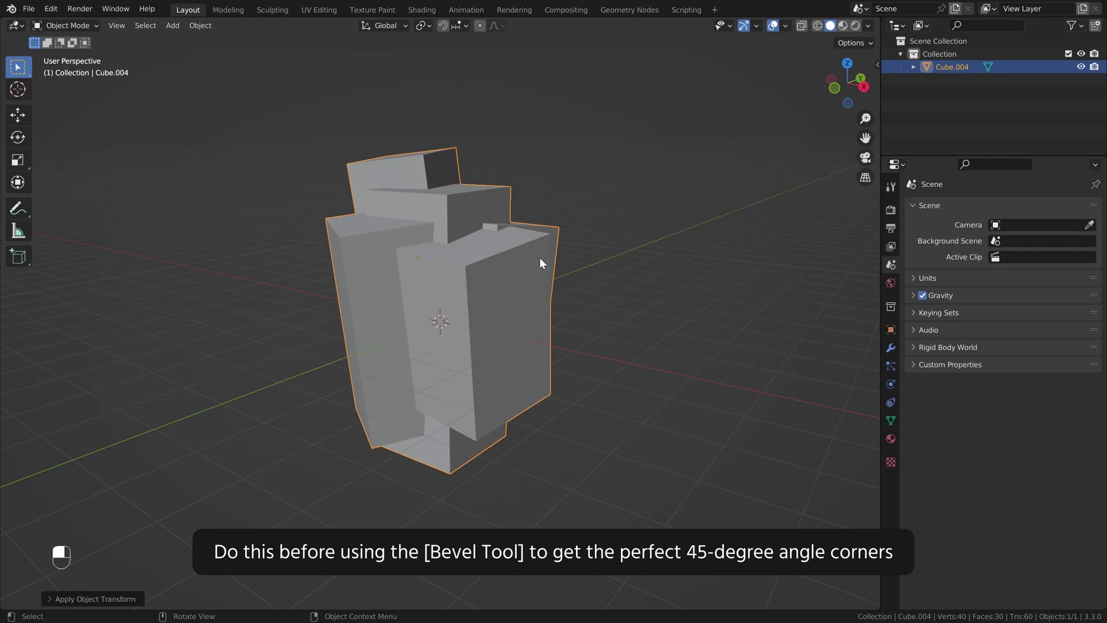
Enter Edit Mode with edge selection and bevel the long upper outer edge of the front block into a wide chamfer.
key("Tab")
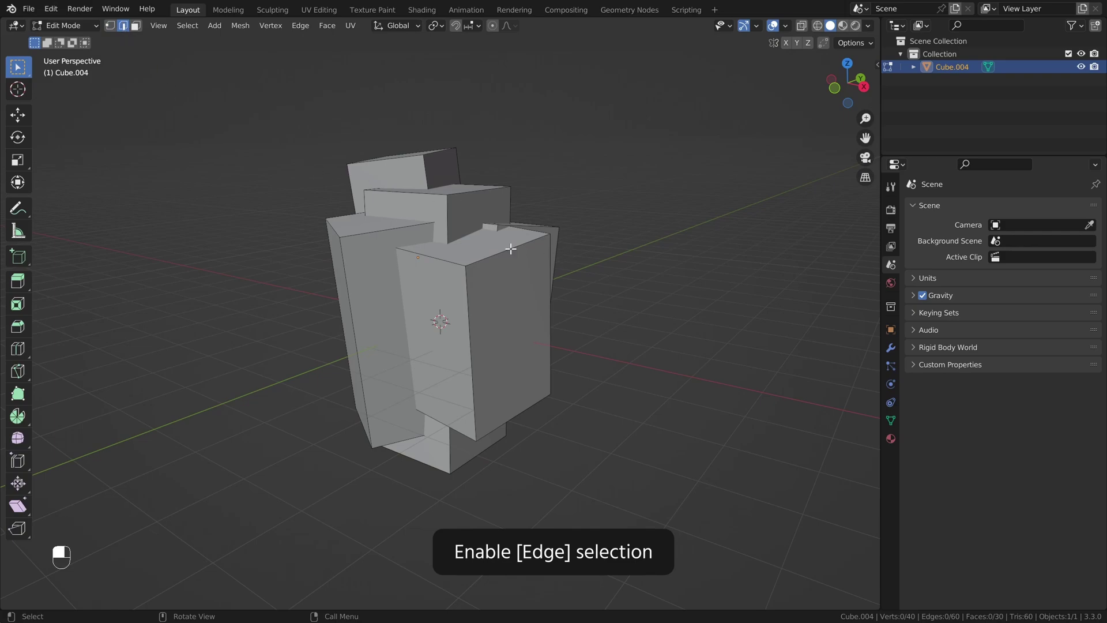
left_click(510, 249)
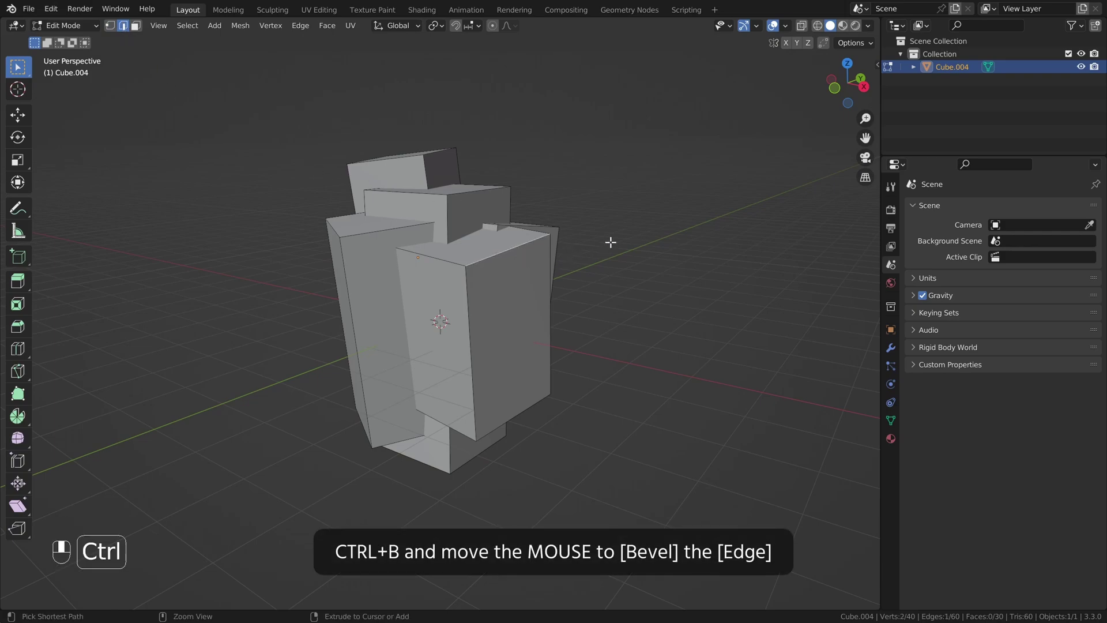
key("ctrl+b")
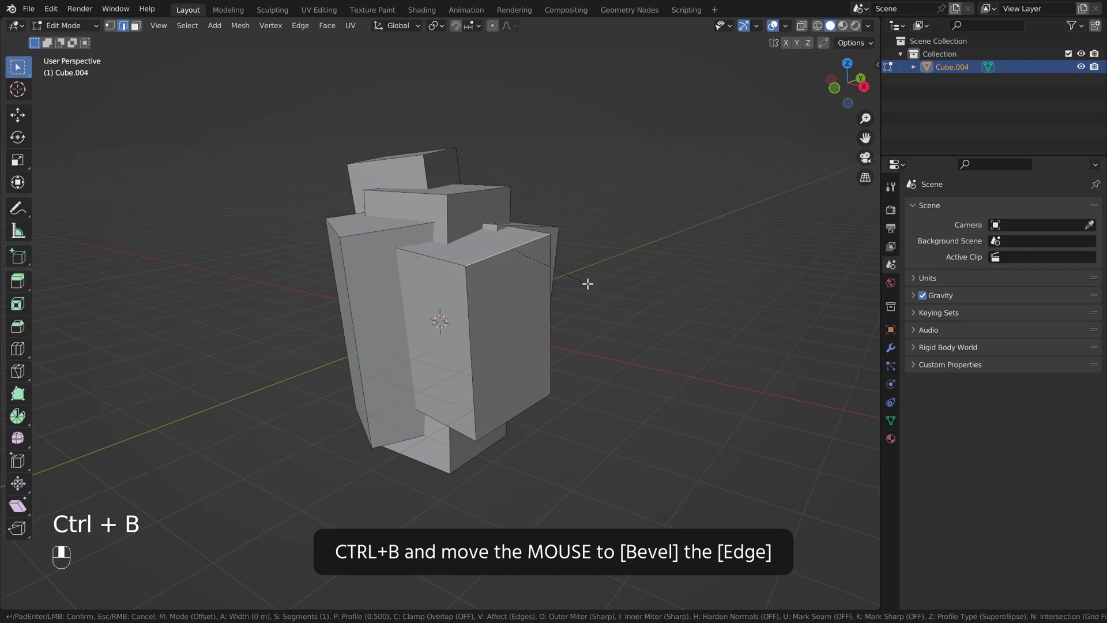
left_click(632, 312)
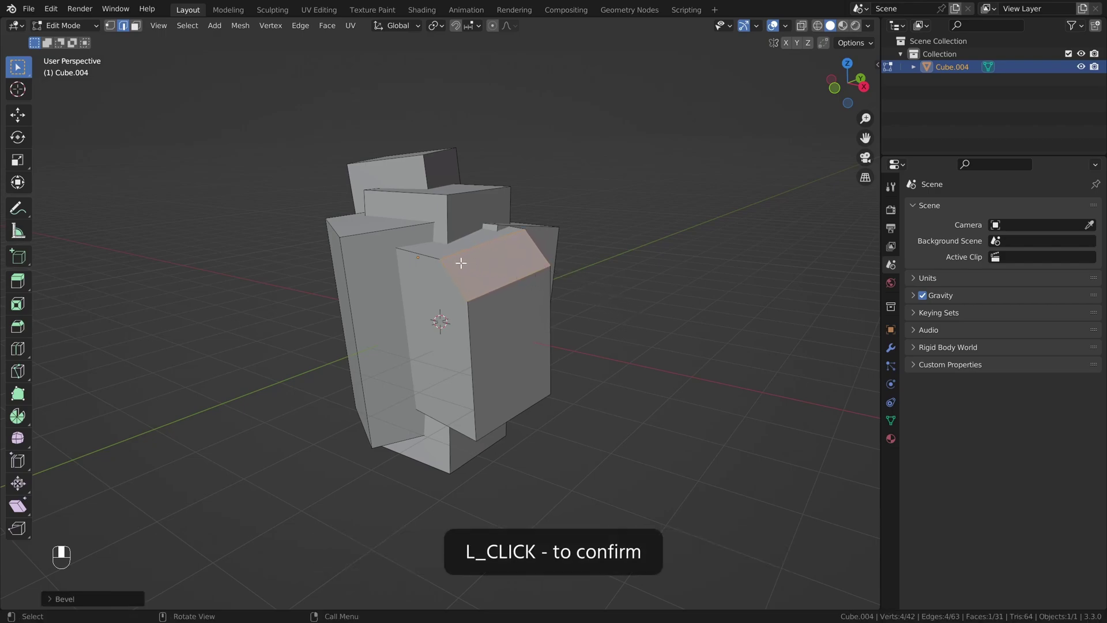
Bevel the lower outer edge of the front block and a few other random edges of the rock.
middle_click_drag(461, 262, 448, 331)
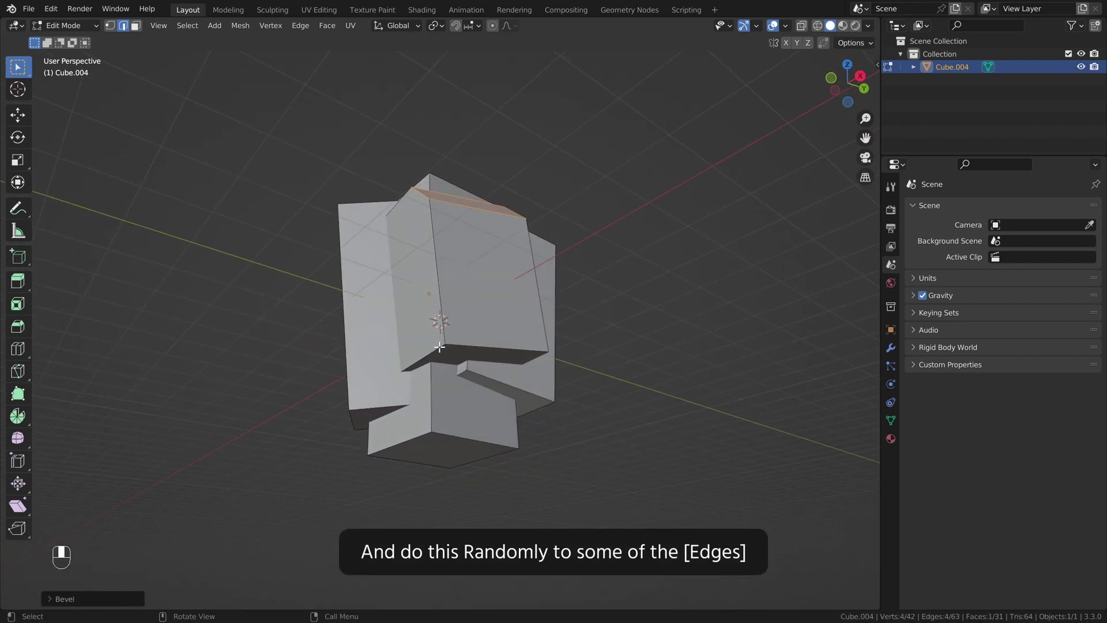
left_click(470, 346)
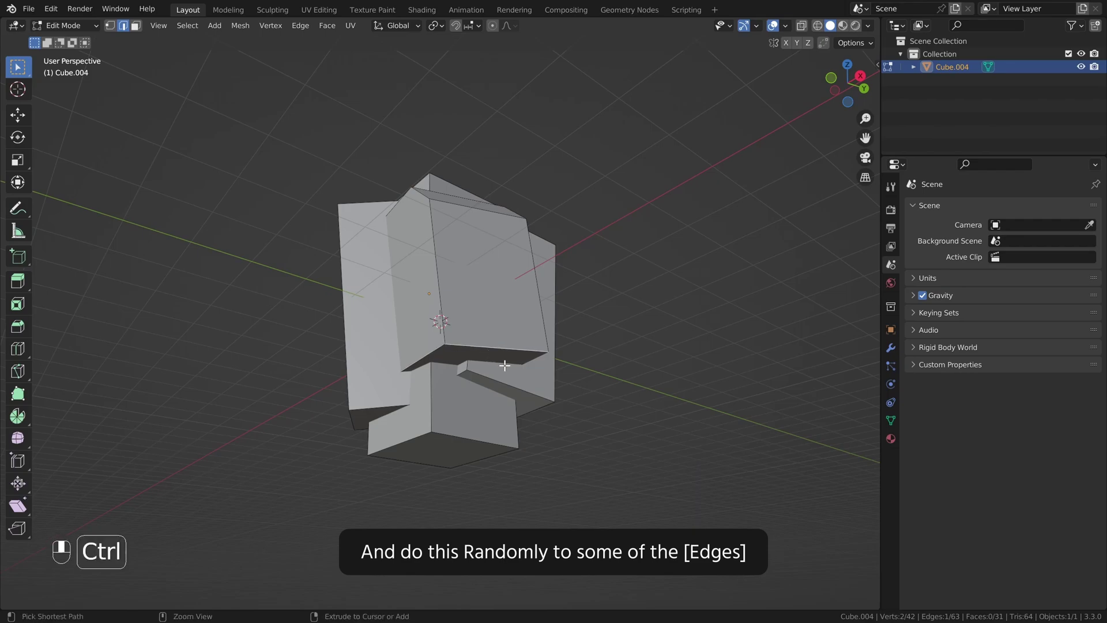
key("ctrl+b")
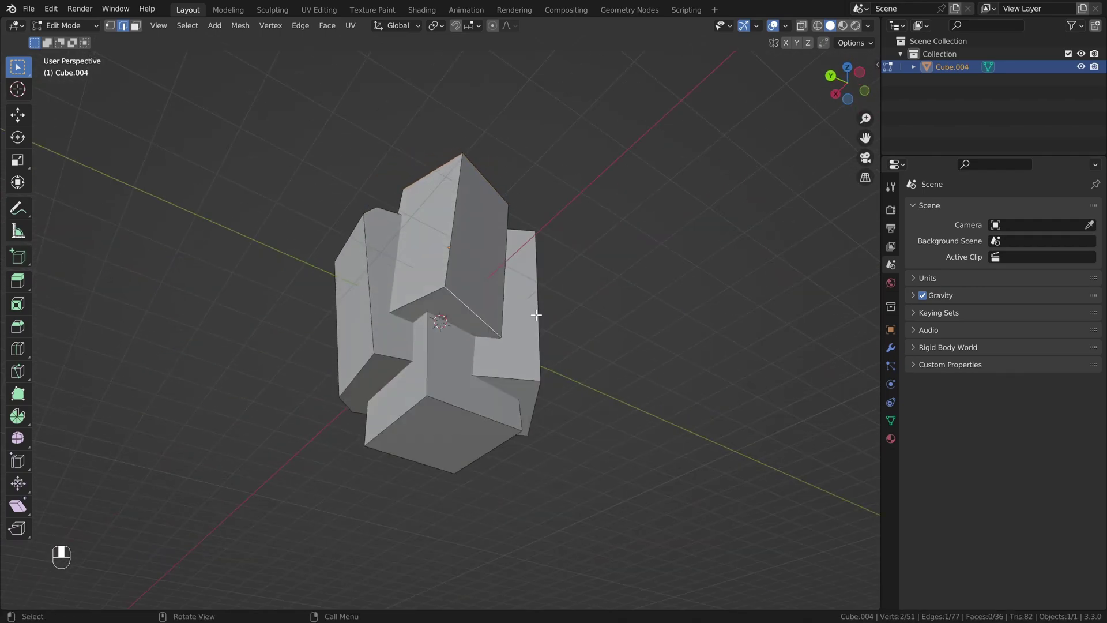
left_click(525, 444)
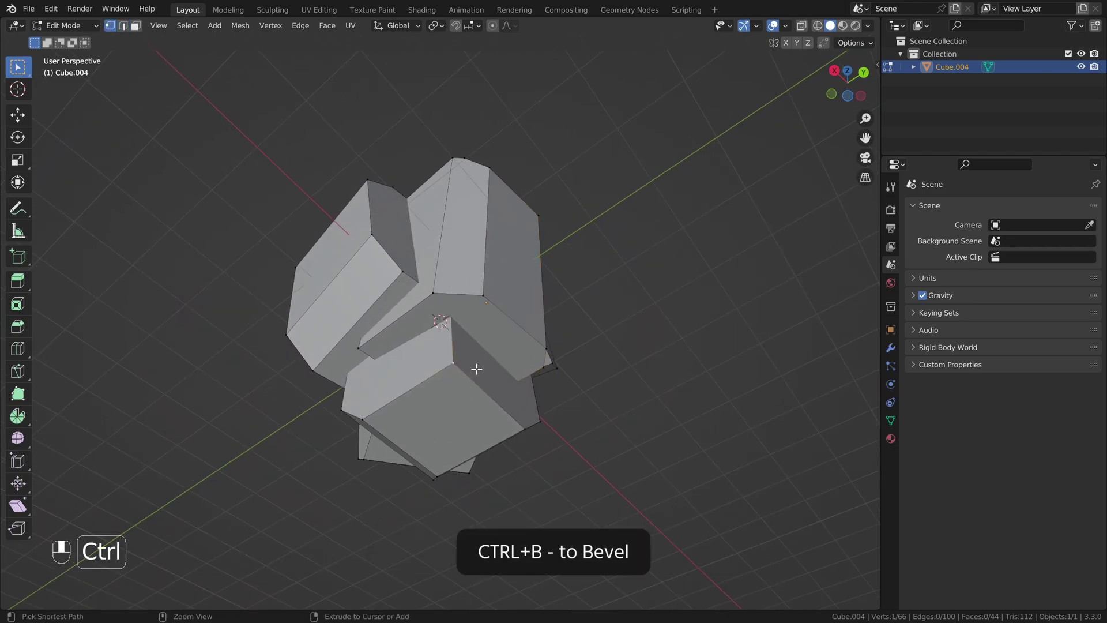
Bevel the selected corner vertex on the rock's underside with Affect set to Vertices and a width of about 0.672 m.
key("ctrl+b")
left_click(491, 377)
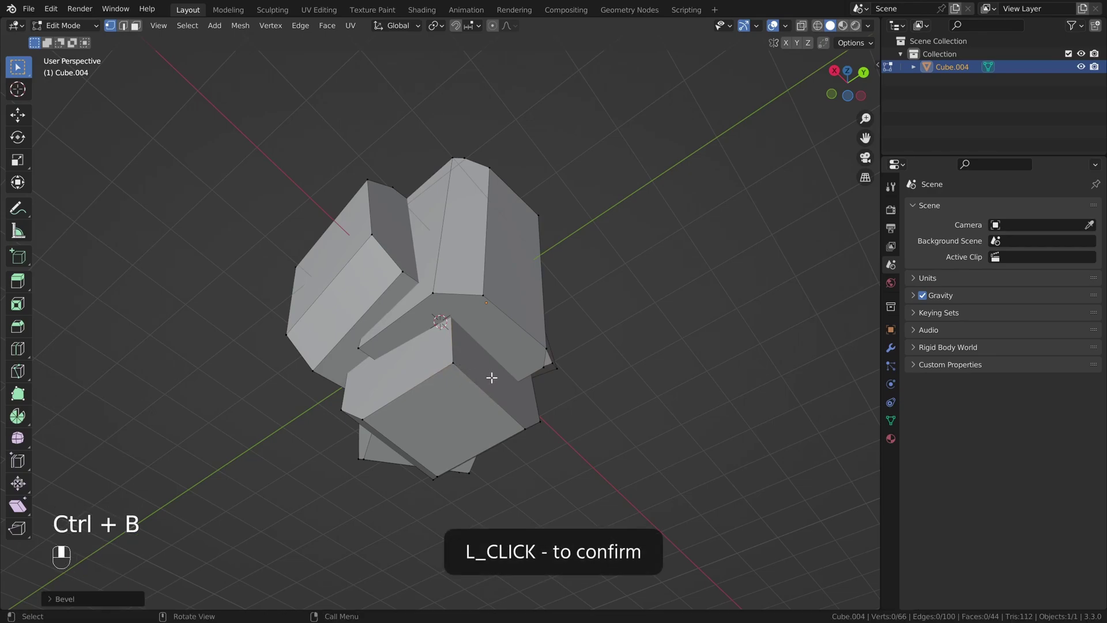
left_click(78, 599)
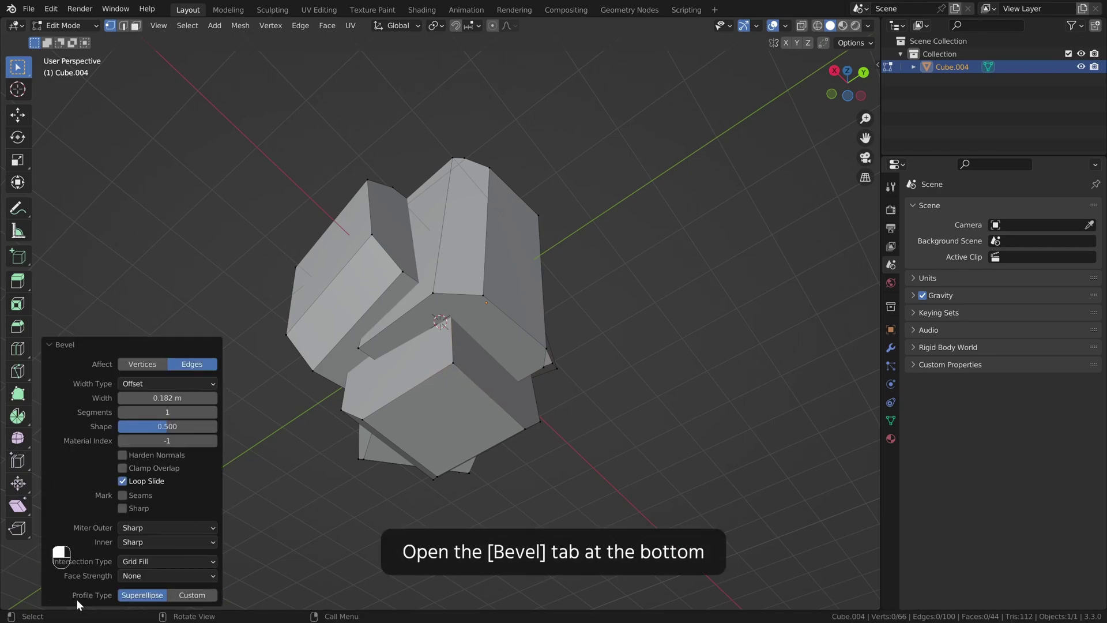
left_click(142, 364)
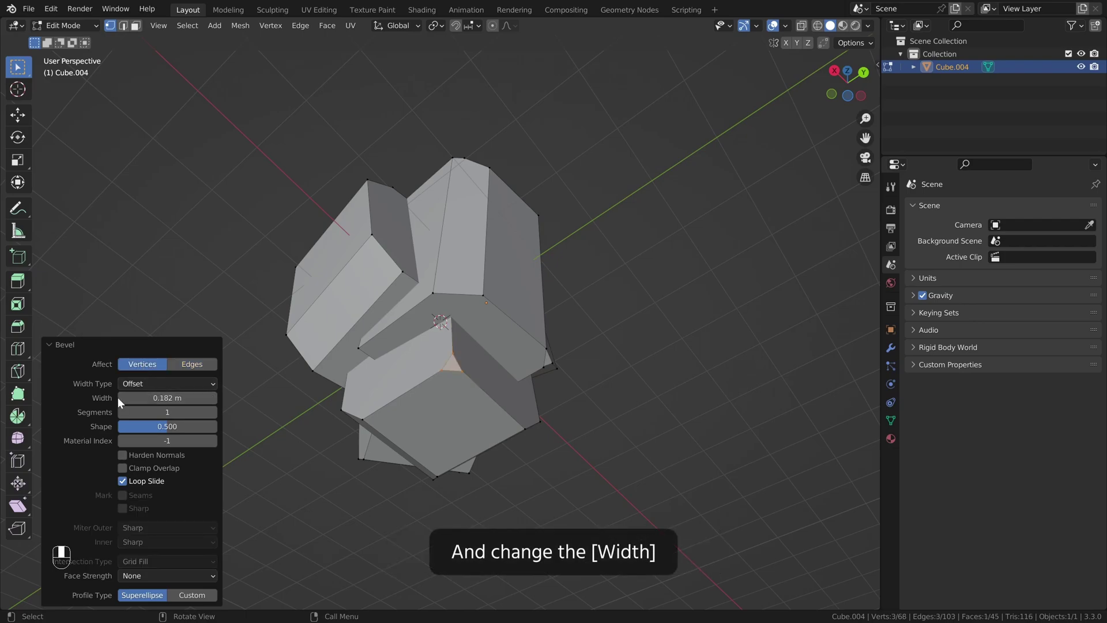
left_click_drag(167, 398, 175, 397)
Bevel an upper corner vertex of the topmost block with a width of about 0.46 m.
middle_click_drag(596, 318, 331, 380)
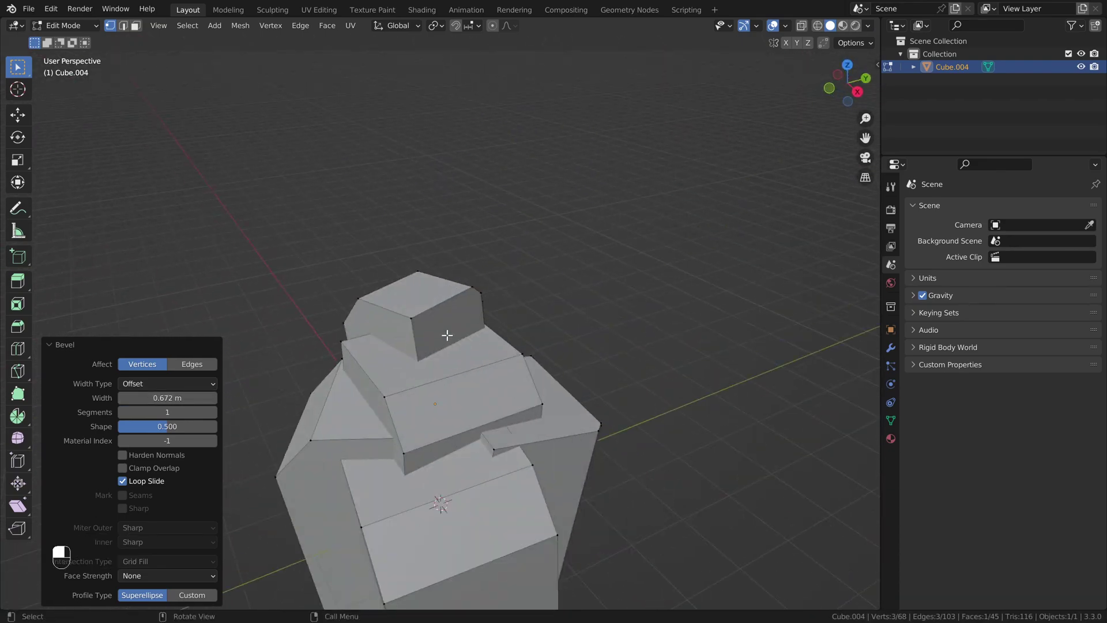
key("ctrl+b")
left_click(431, 316)
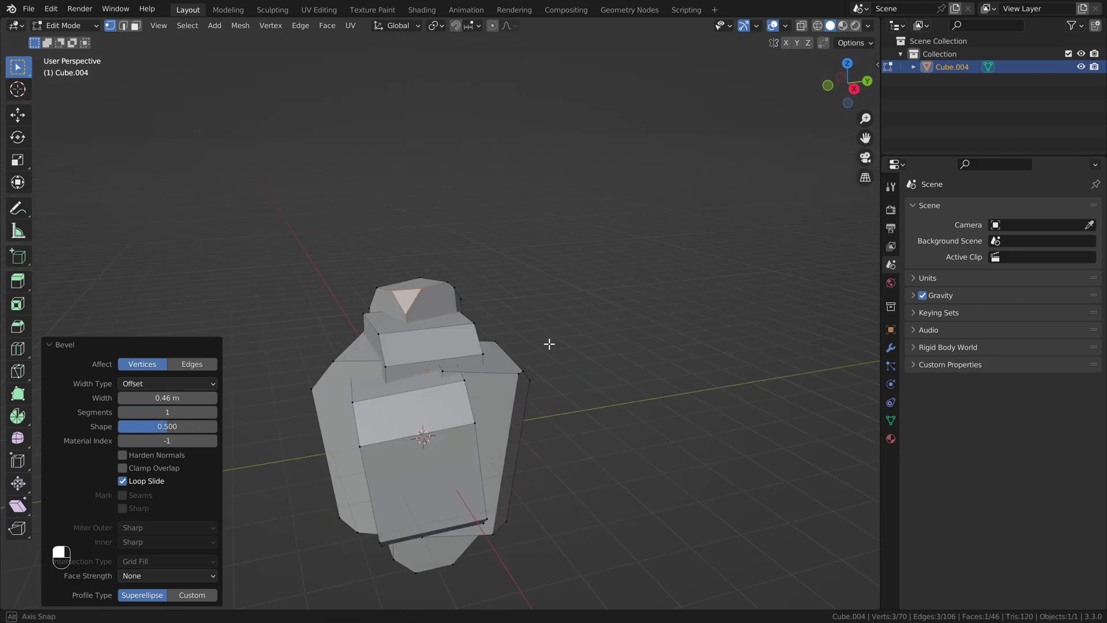
Bevel vertical edges of the side and front blocks in edge selection, the last about 0.269 m wide, and return to Object Mode.
middle_click_drag(548, 343, 493, 344)
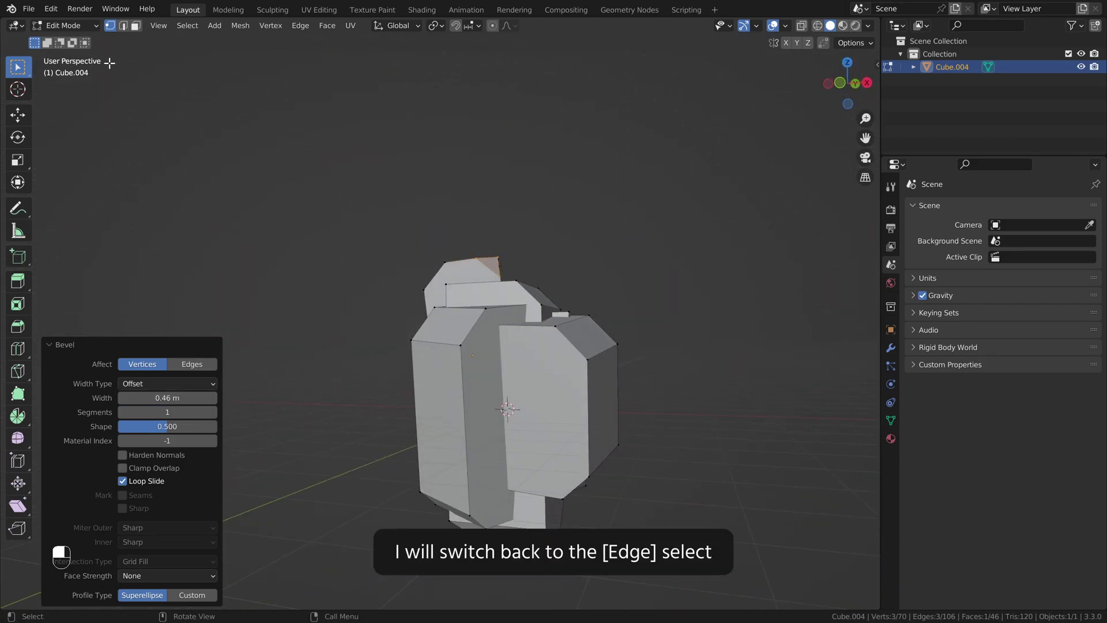
left_click(123, 25)
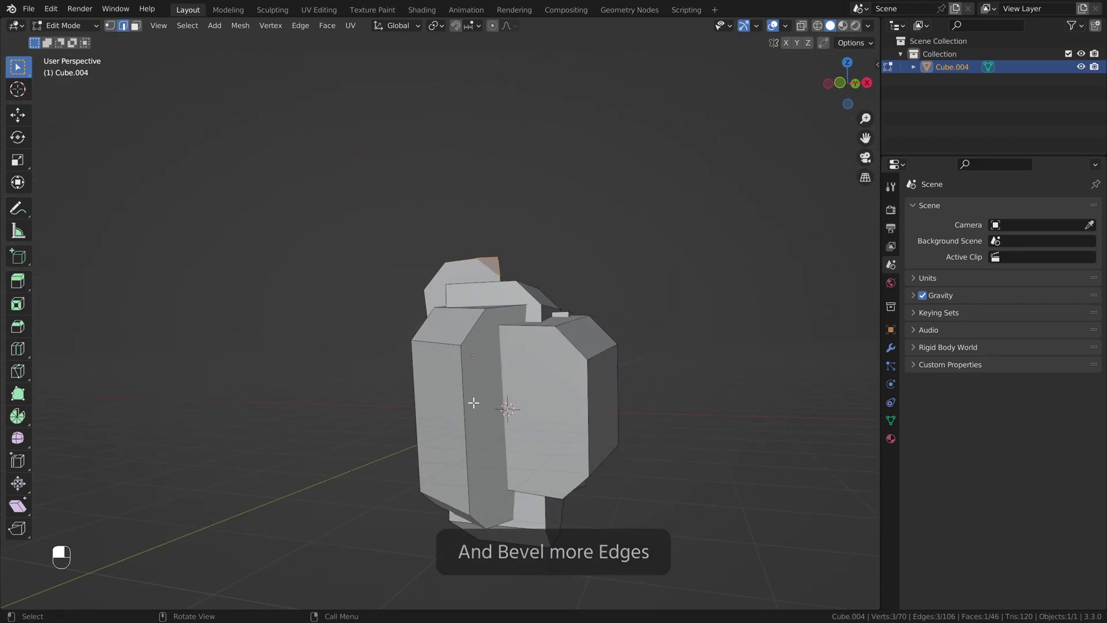
left_click(466, 400)
key("ctrl+b")
left_click(507, 406)
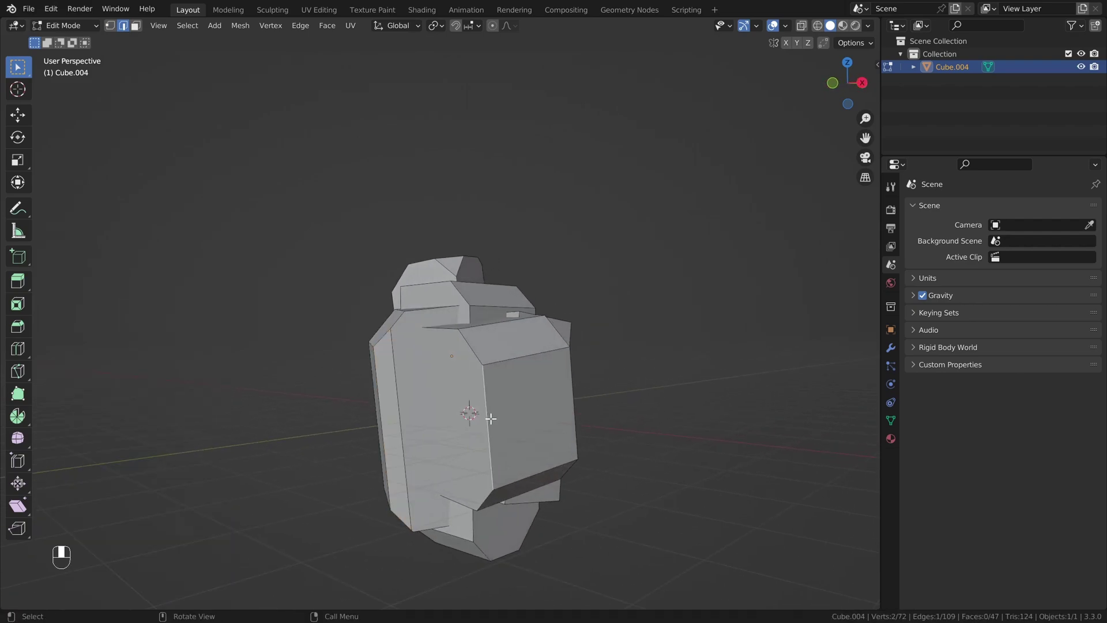
key("ctrl+b")
left_click(548, 435)
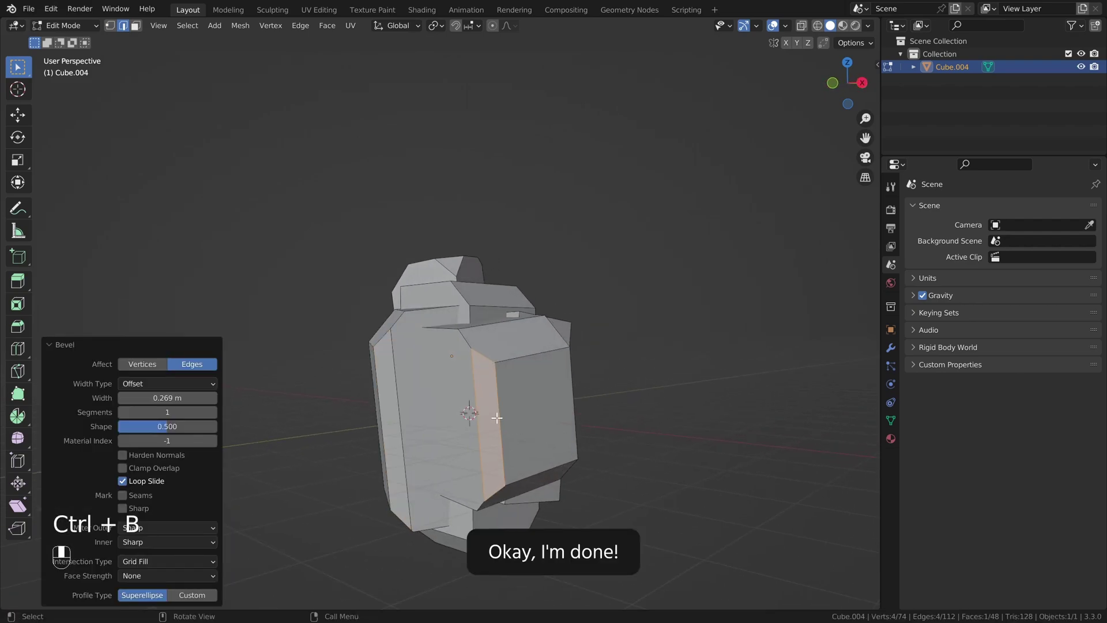
middle_click_drag(497, 418, 444, 425)
key("Tab")
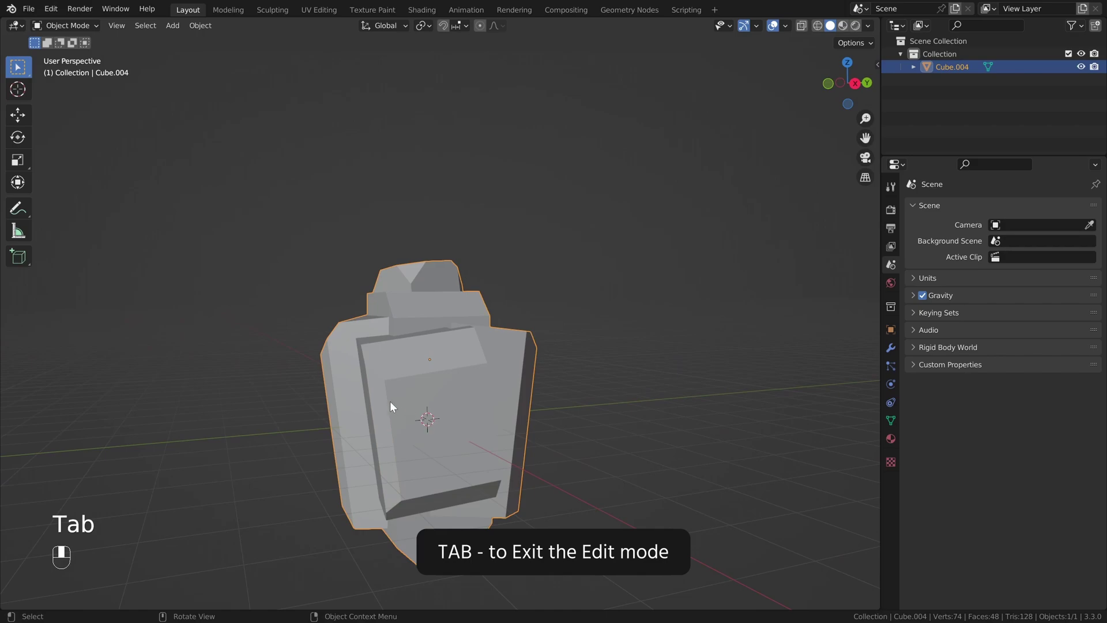
Add a Remesh modifier in Voxel mode to the joined rock mesh.
middle_click_drag(454, 356, 563, 256)
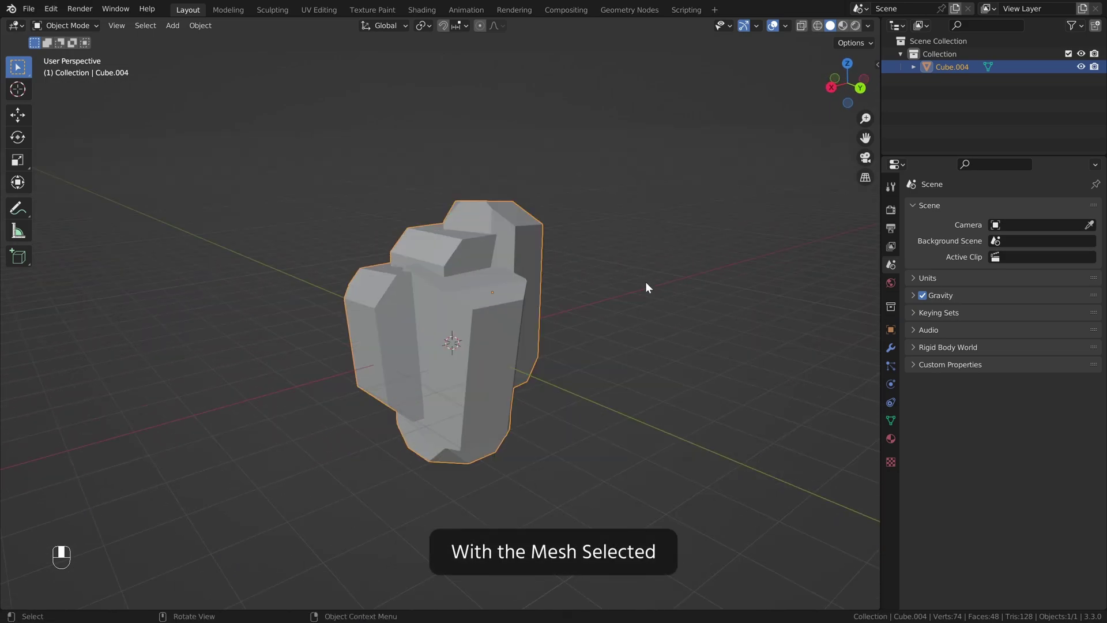
left_click(891, 347)
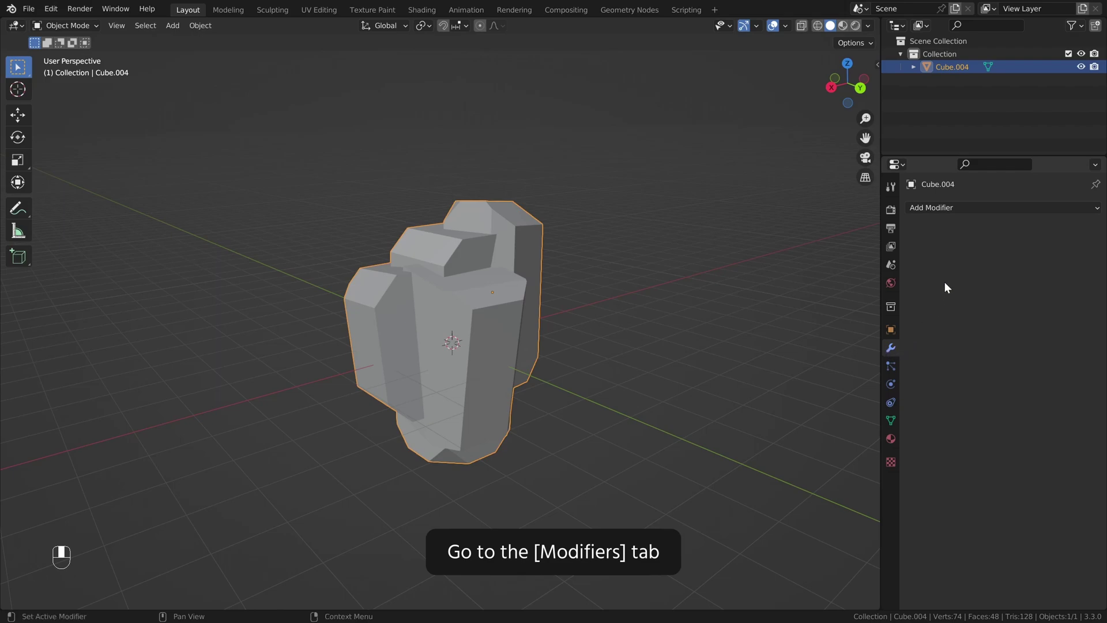
left_click(949, 207)
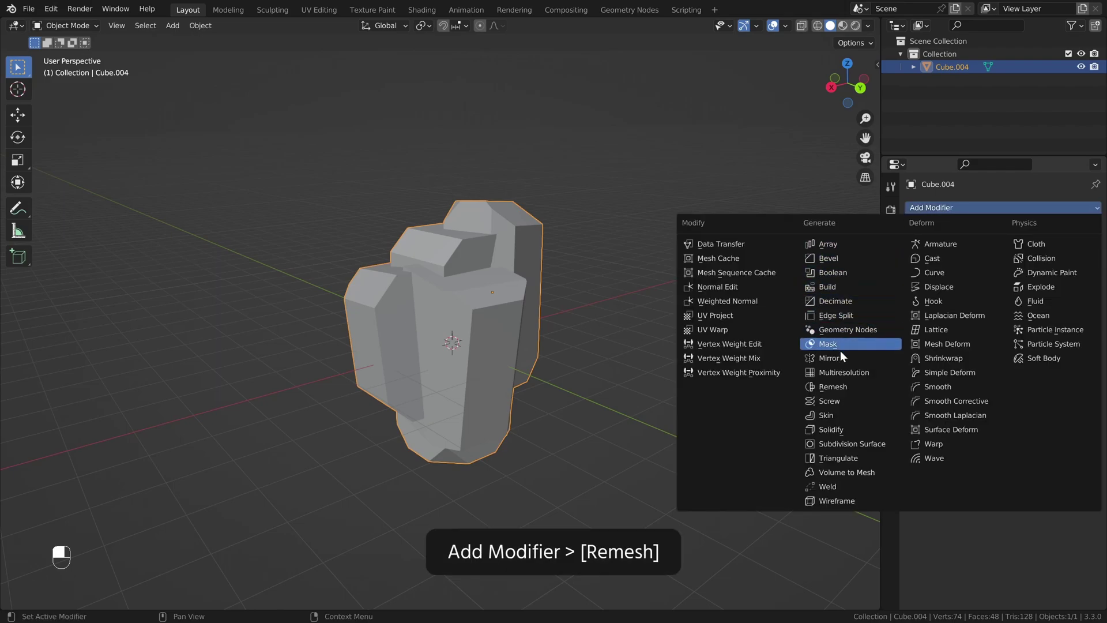
left_click(865, 387)
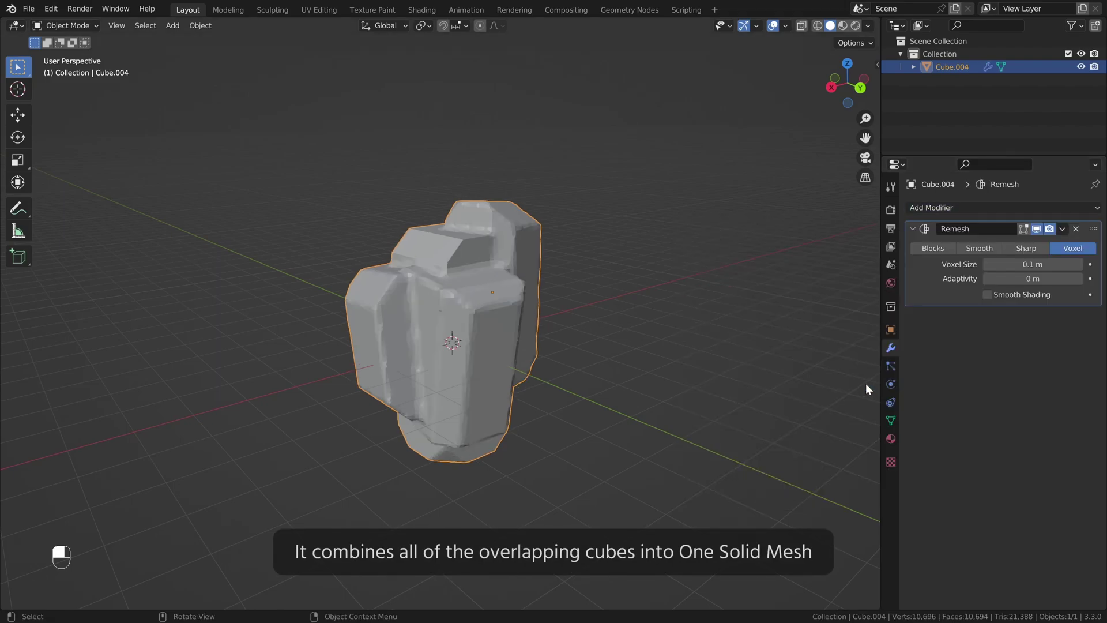
Set the Remesh modifier's voxel size to 0.04 m and apply the modifier.
middle_click_drag(772, 357, 521, 261)
middle_click_drag(557, 295, 455, 230)
middle_click_drag(445, 320, 503, 399)
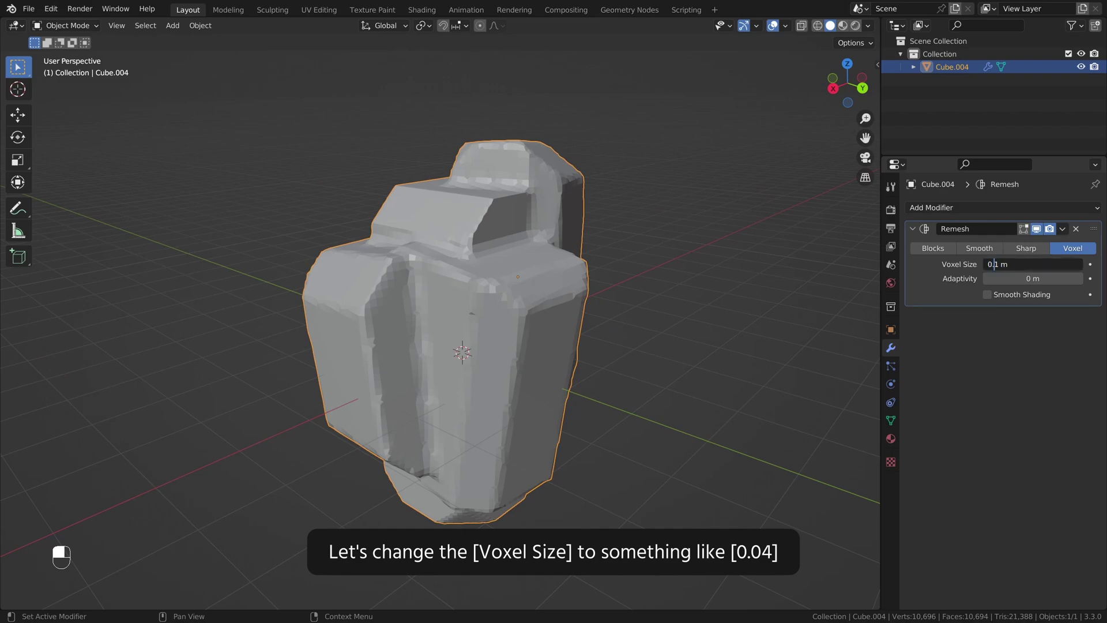
type("4")
key("Return")
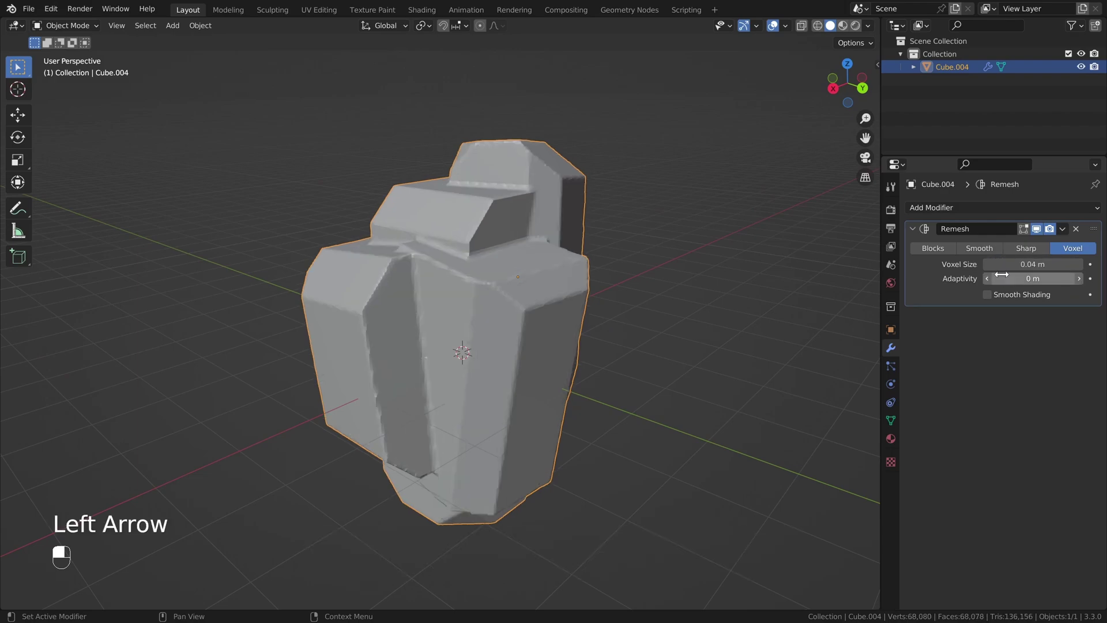
middle_click_drag(405, 227, 534, 273)
left_click(1062, 228)
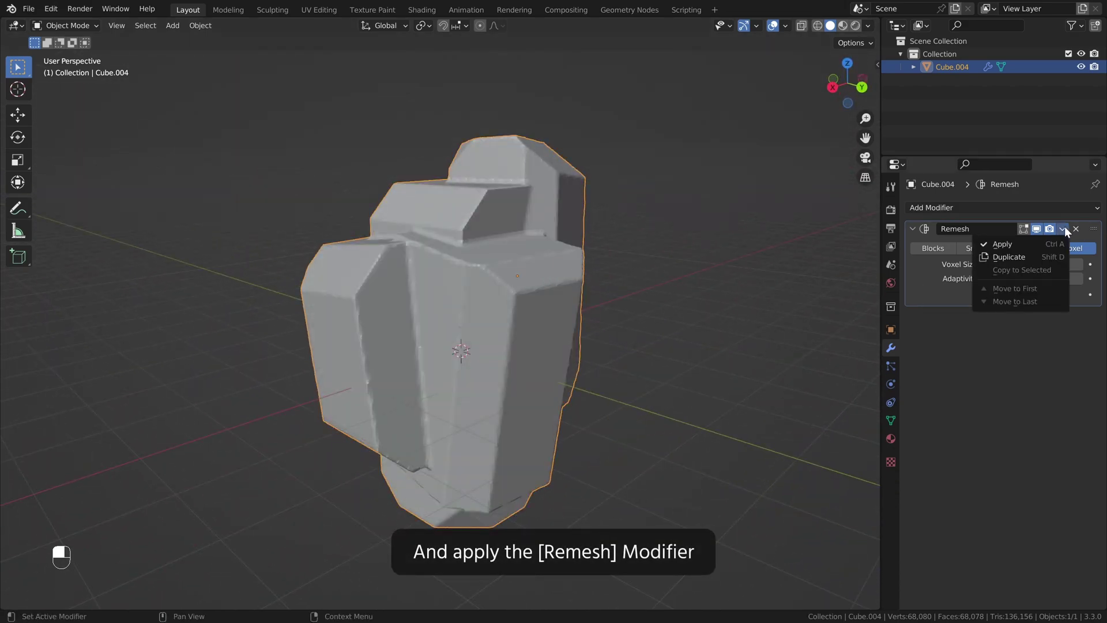
left_click(1013, 243)
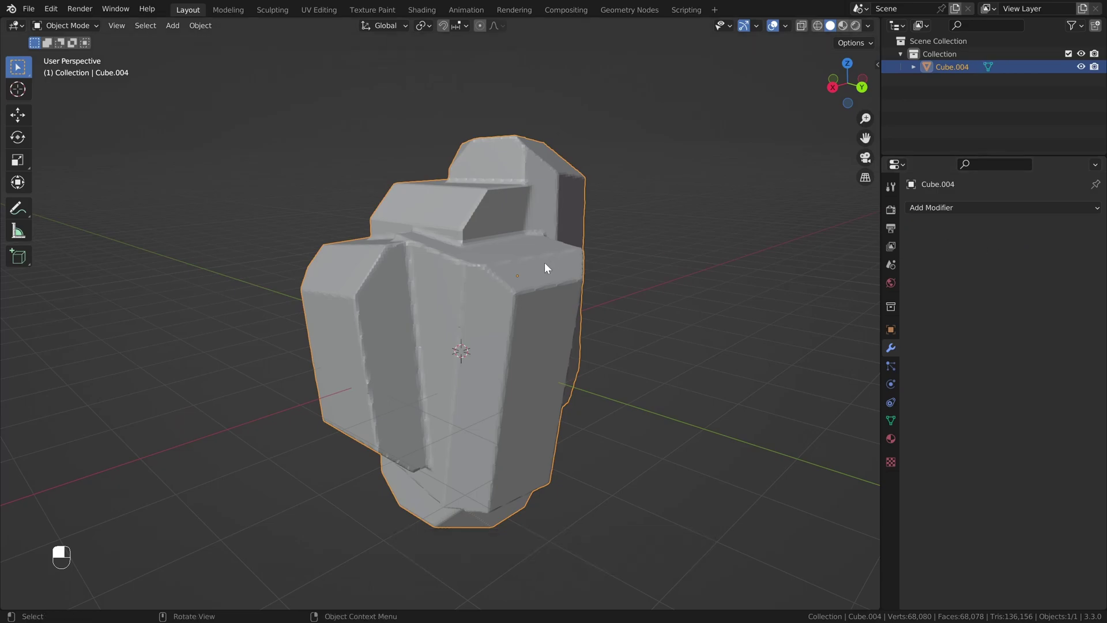
Examine the remeshed rock's quad topology in Edit Mode from several sides and return to Object Mode.
scroll(538, 292, "down", 1)
key("Tab")
scroll(457, 315, "up", 4)
scroll(458, 314, "up", 4)
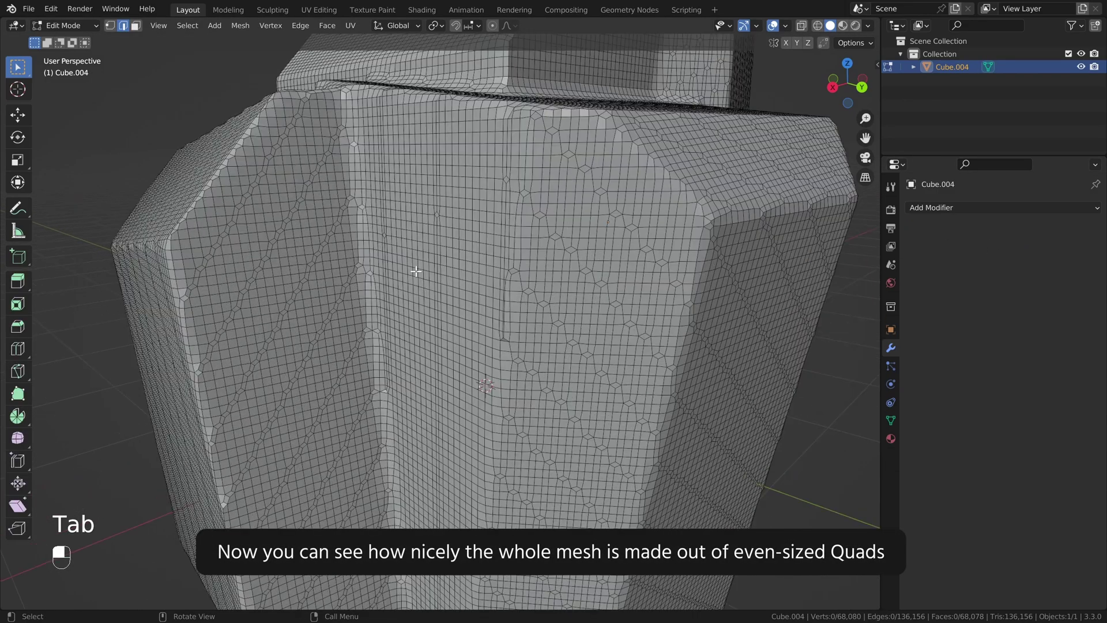
middle_click_drag(415, 271, 452, 308)
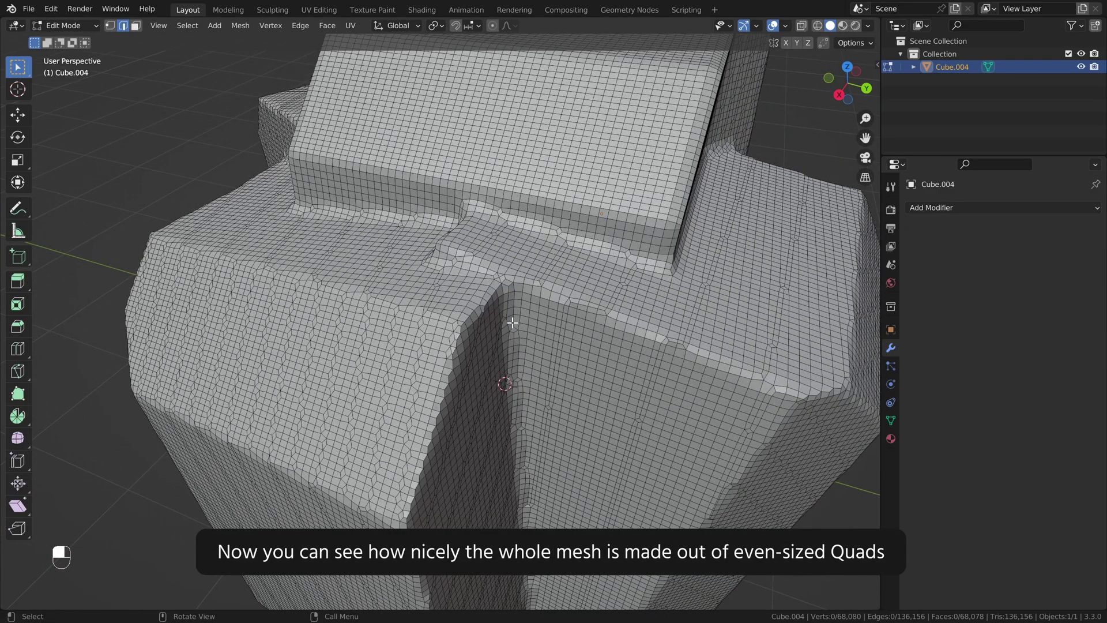
scroll(511, 326, "down", 3)
middle_click_drag(512, 326, 655, 279)
mouse_move(415, 285)
middle_mouse_down()
mouse_move(444, 272)
mouse_move(501, 311)
mouse_move(534, 313)
mouse_move(487, 312)
middle_mouse_up()
scroll(501, 310, "down", 4)
scroll(531, 253, "down", 1)
key("Tab")
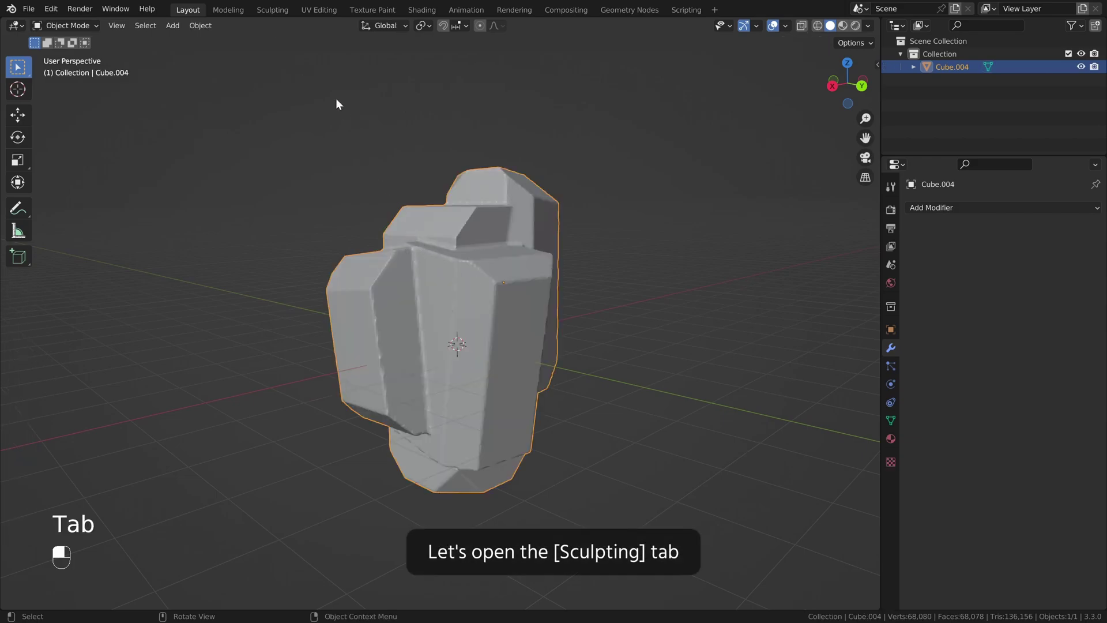
Switch to the Sculpting workspace and choose the Scrape brush with a hardness of 0.6.
left_click(278, 8)
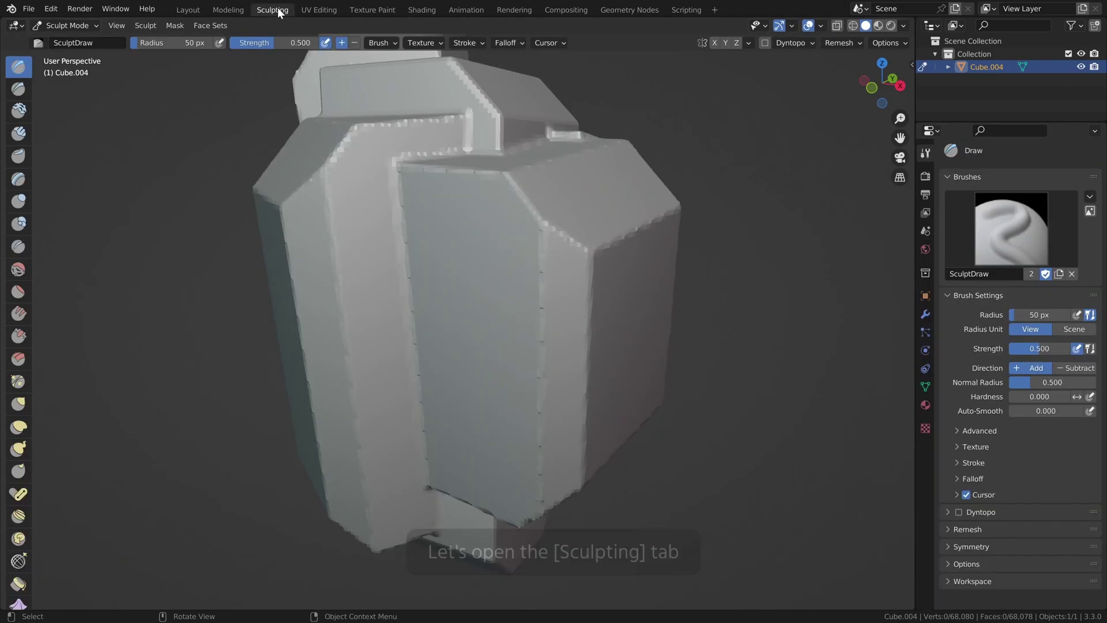
scroll(477, 328, "down", 3)
middle_click_drag(419, 329, 506, 329)
left_click_drag(32, 365, 57, 365)
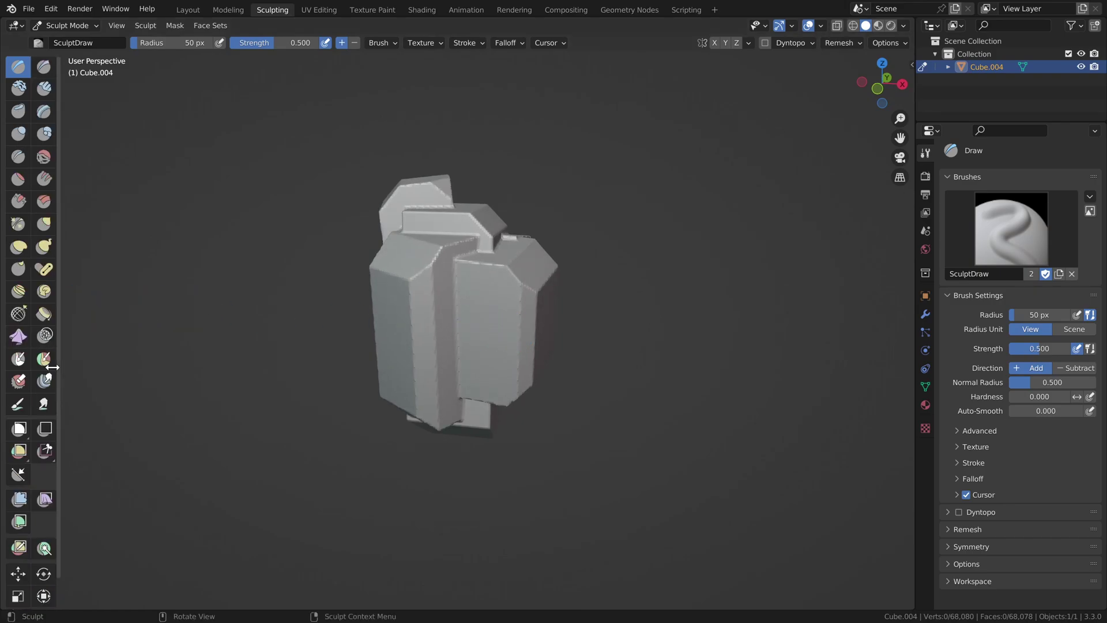
left_click(19, 201)
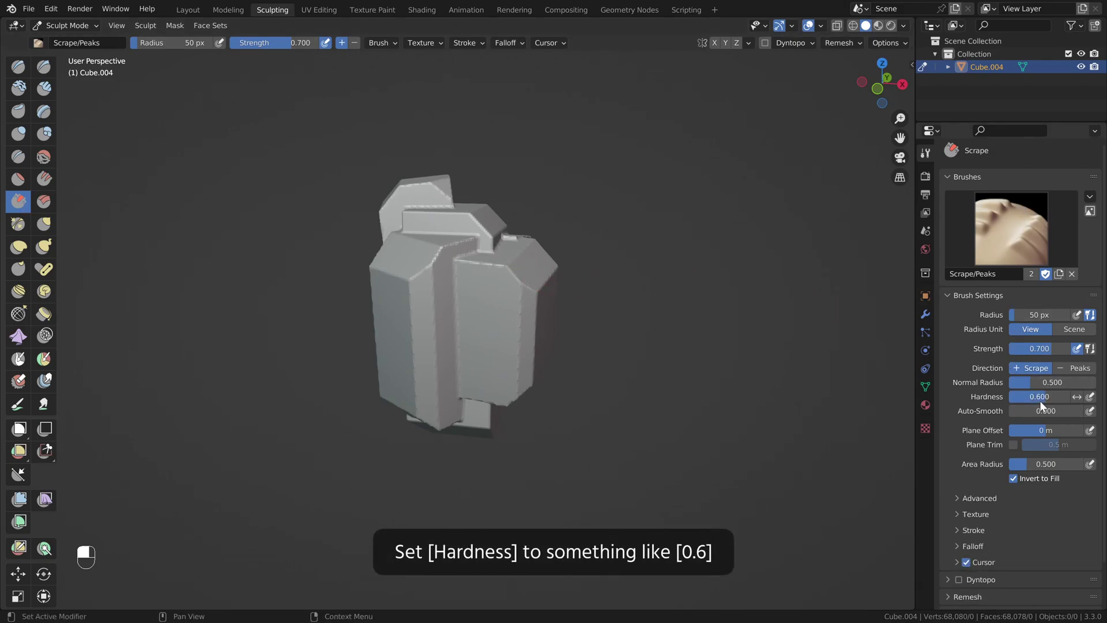
Scrape the sharp upper corner and bevelled edge of the tall side block with the 50 px brush.
middle_click_drag(522, 294, 482, 286)
scroll(455, 284, "up", 1)
scroll(452, 284, "up", 1)
scroll(478, 285, "down", 1)
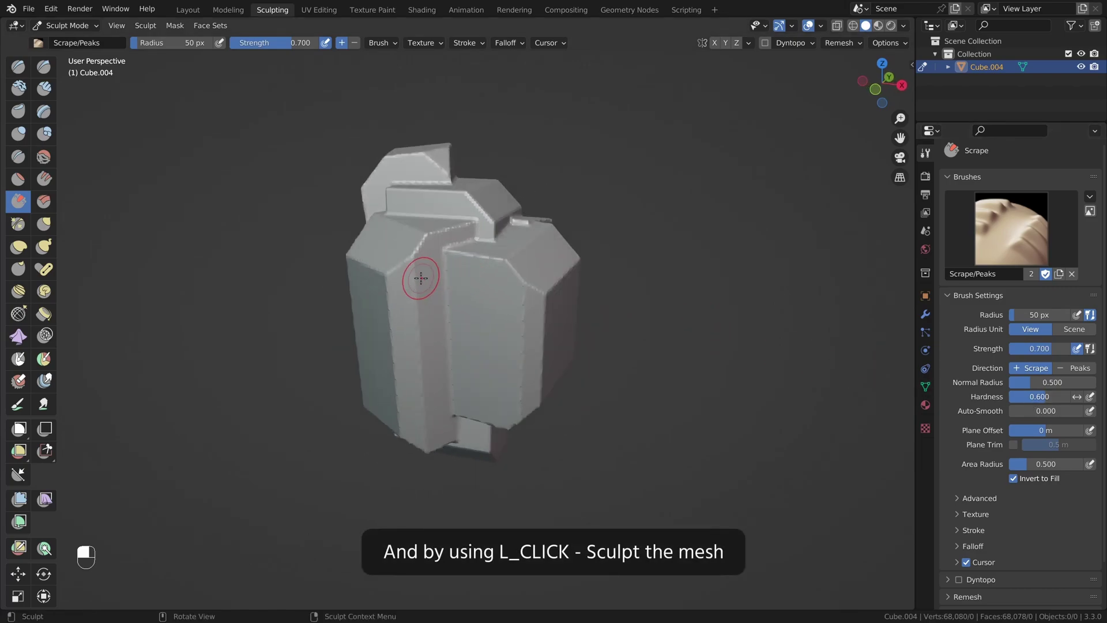
mouse_move(418, 277)
left_mouse_down()
mouse_move(406, 253)
mouse_move(393, 259)
mouse_move(402, 268)
left_mouse_up()
middle_click_drag(401, 268, 432, 271)
scroll(435, 271, "up", 1)
left_click_drag(455, 215, 489, 214)
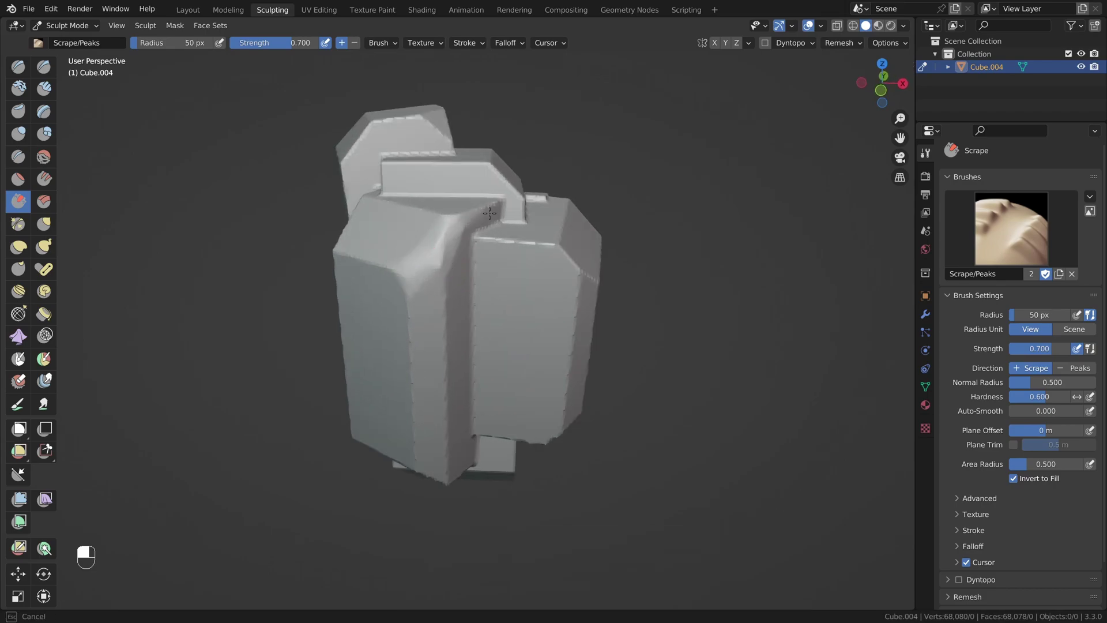
middle_click_drag(480, 231, 443, 269)
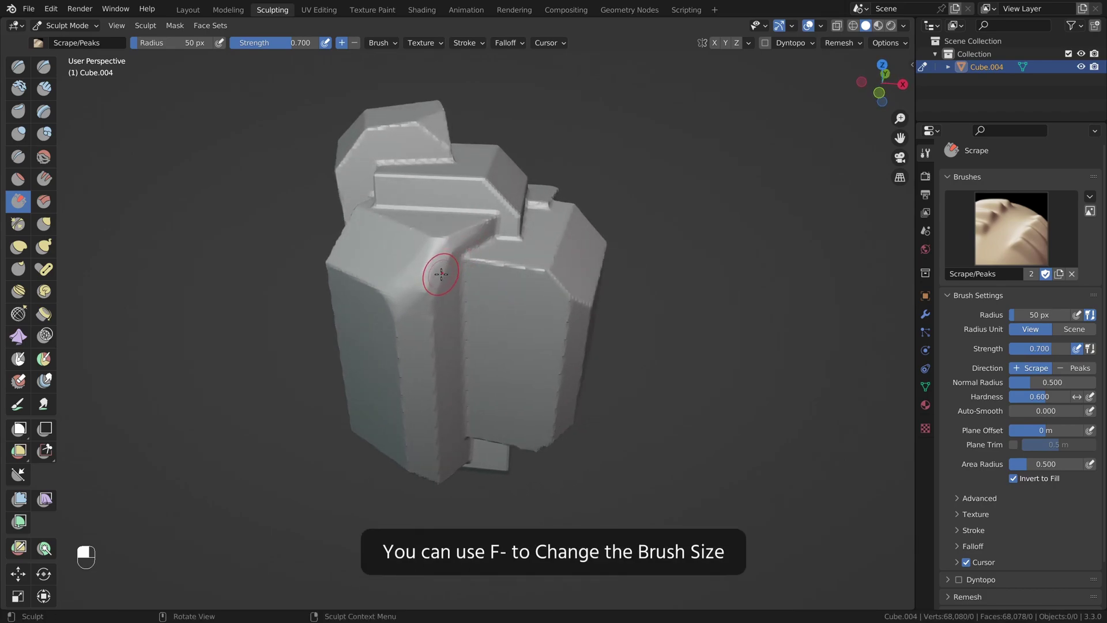
Set the Scrape brush radius to 143 px and soften the upper corners and edges of the front block.
key("f")
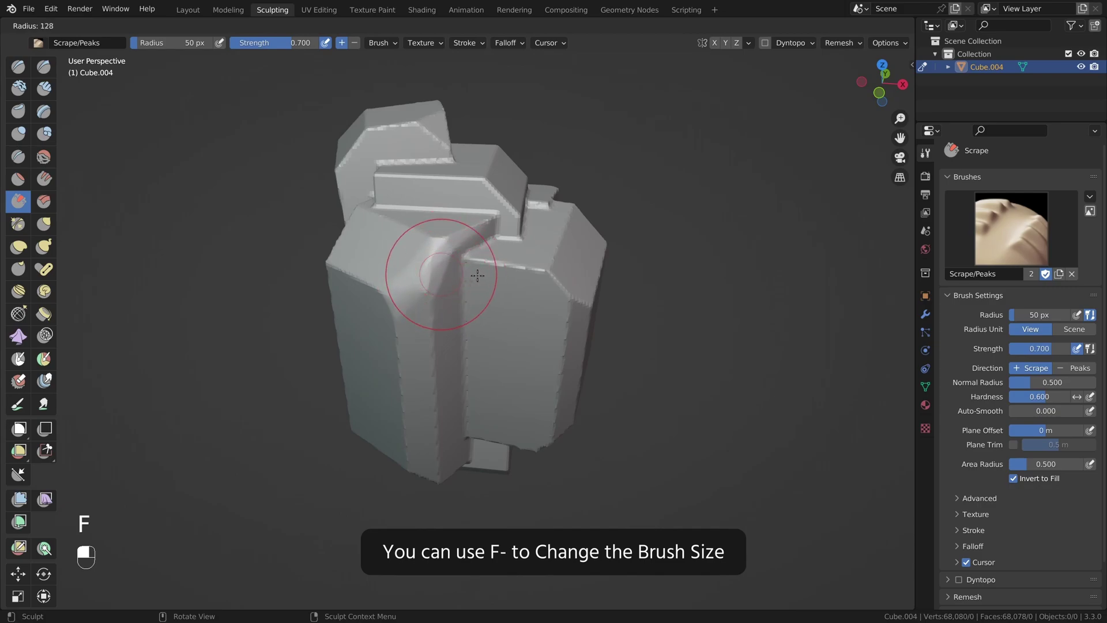
left_click(483, 276)
scroll(469, 175, "up", 1)
scroll(465, 183, "down", 1)
middle_click_drag(445, 244, 410, 233)
left_click_drag(502, 278, 541, 299)
middle_click_drag(541, 299, 475, 297)
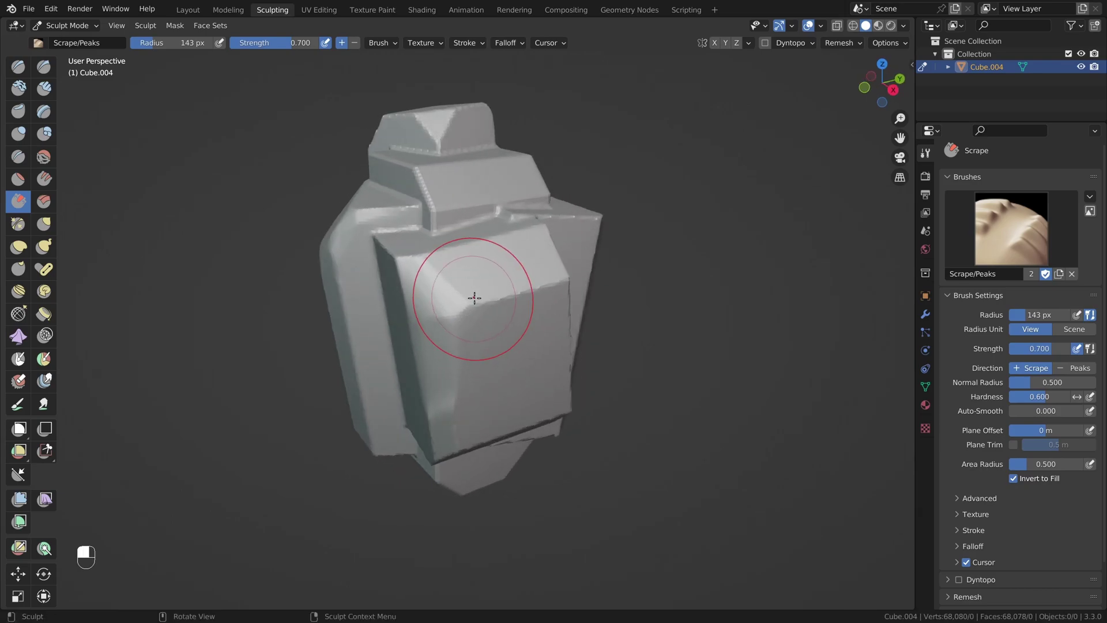
mouse_move(474, 297)
left_mouse_down()
mouse_move(536, 289)
mouse_move(504, 292)
left_mouse_up()
mouse_move(503, 293)
middle_mouse_down()
mouse_move(355, 282)
mouse_move(367, 283)
middle_mouse_up()
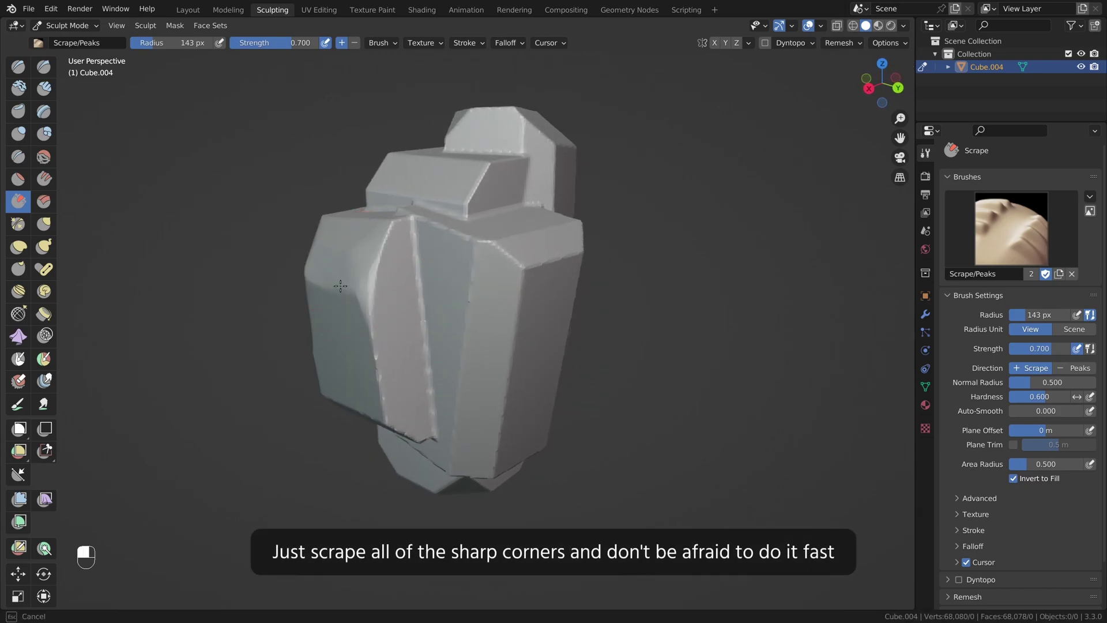
Scrape the remaining sharp vertical edges and lower corners of the protruding block with the large brush.
left_click_drag(379, 357, 406, 392)
mouse_move(407, 392)
middle_mouse_down()
mouse_move(403, 282)
mouse_move(377, 266)
middle_mouse_up()
left_click_drag(378, 266, 399, 305)
middle_click_drag(377, 285, 529, 291)
middle_click_drag(511, 333, 511, 334)
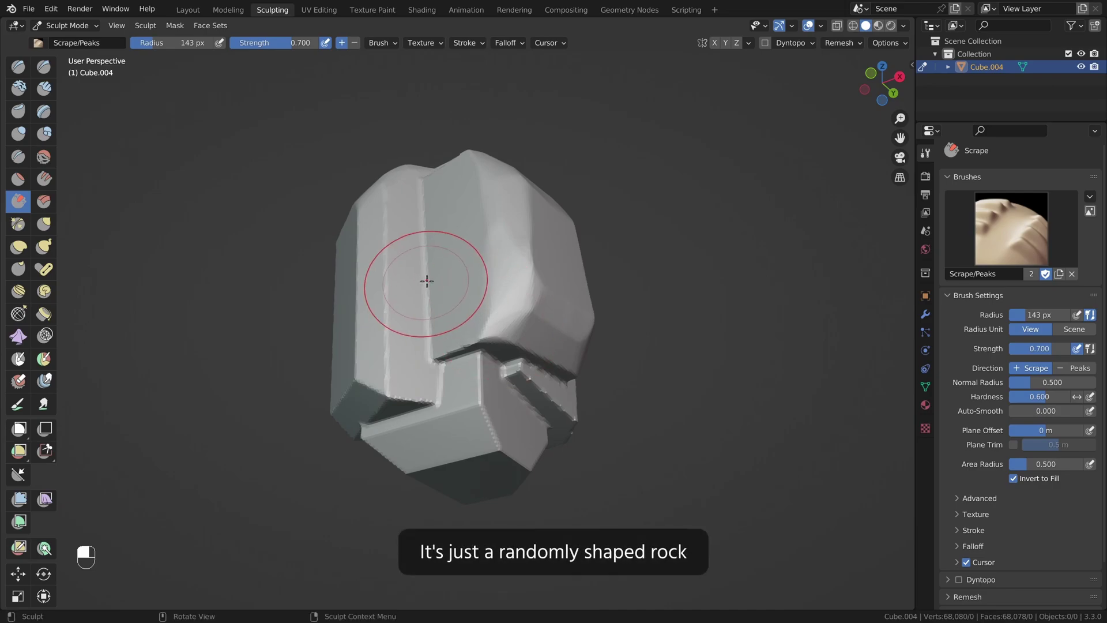
mouse_move(427, 279)
middle_mouse_down()
mouse_move(477, 321)
mouse_move(469, 267)
mouse_move(413, 281)
middle_mouse_up()
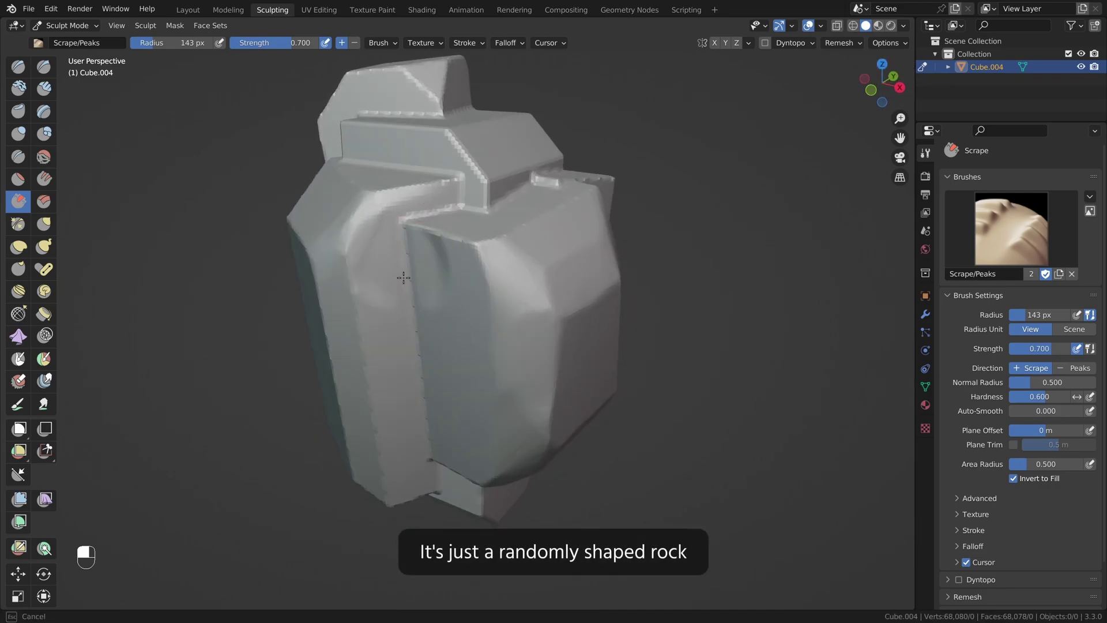
Try to scrape the inner corner between the two tall side blocks with the 143 px brush.
left_click_drag(402, 285, 405, 290)
middle_click_drag(458, 291, 491, 291)
scroll(491, 291, "up", 1)
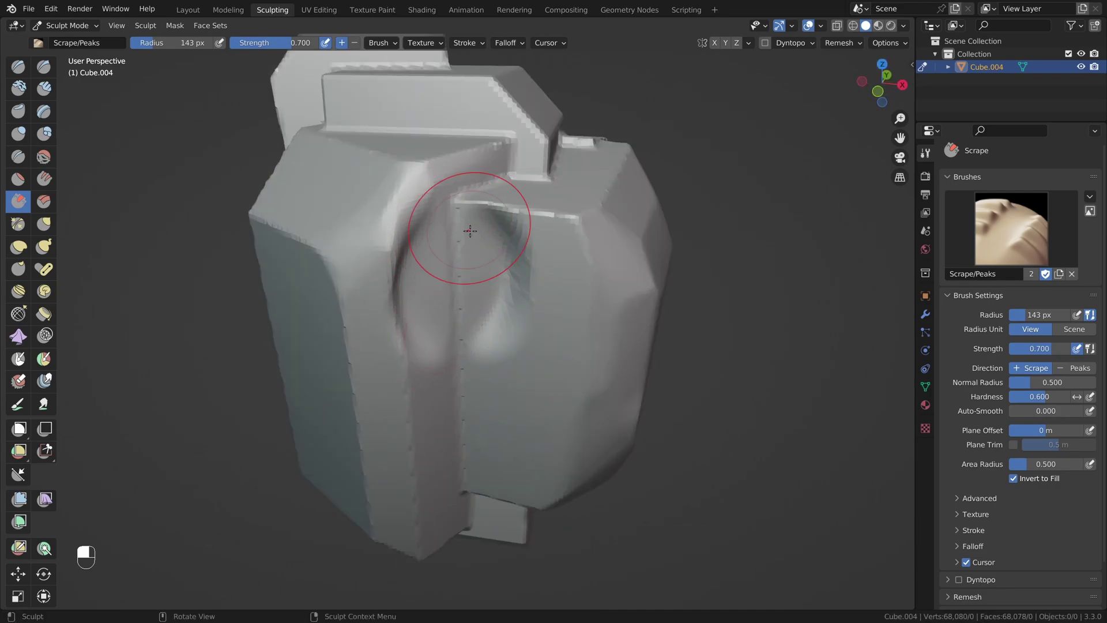
key("ctrl+z")
Set the brush radius to 102 px and fill in the inner corner between the two tall side blocks.
key("f")
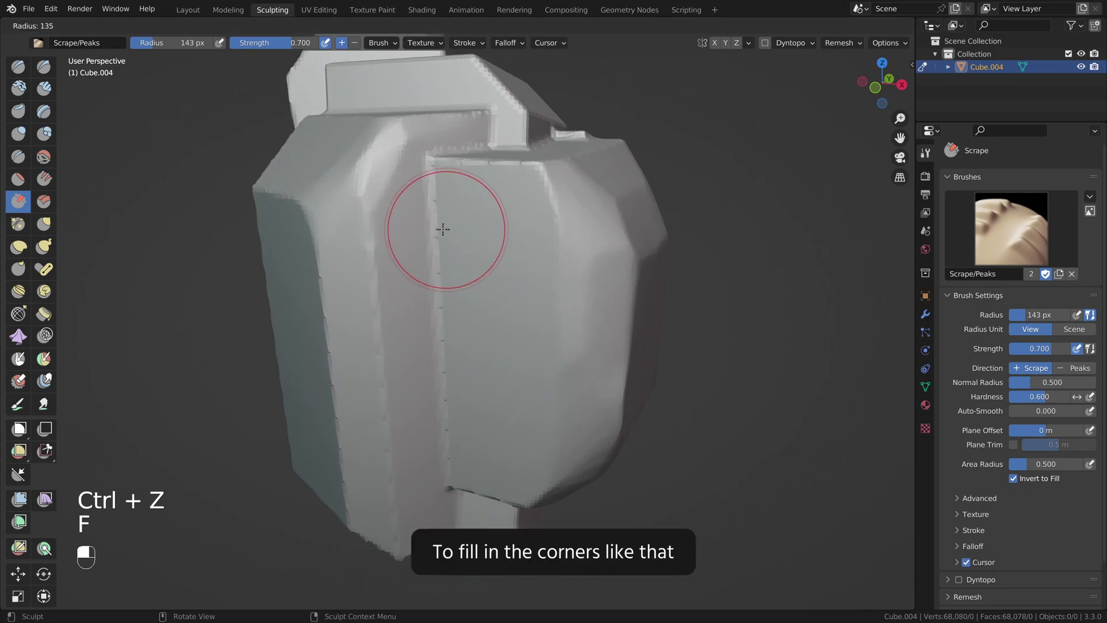
left_click(428, 226)
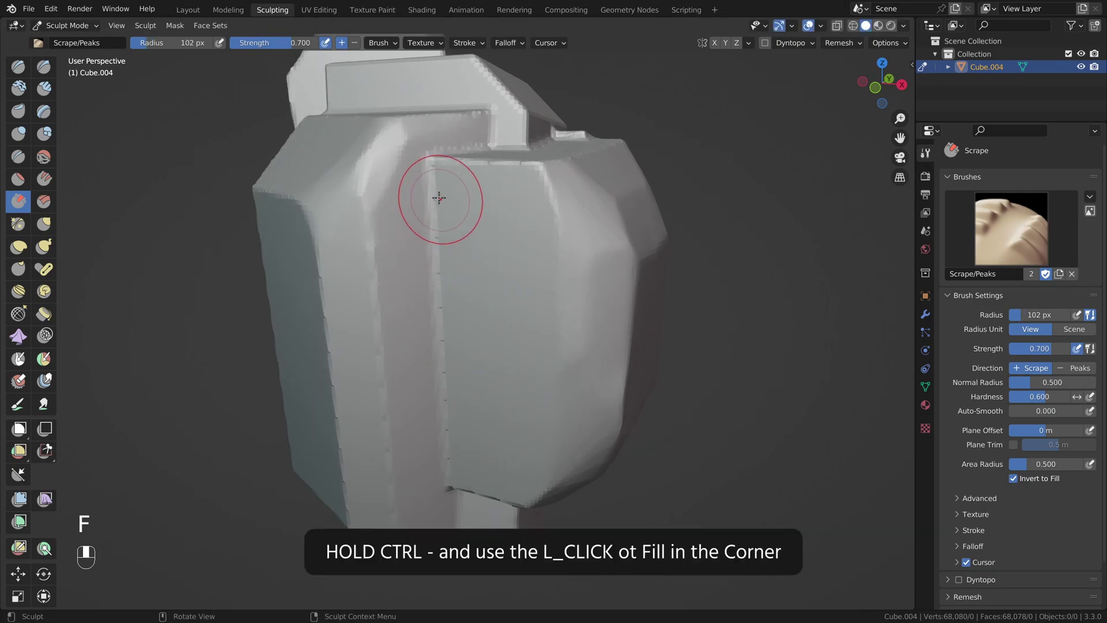
key("ctrl")
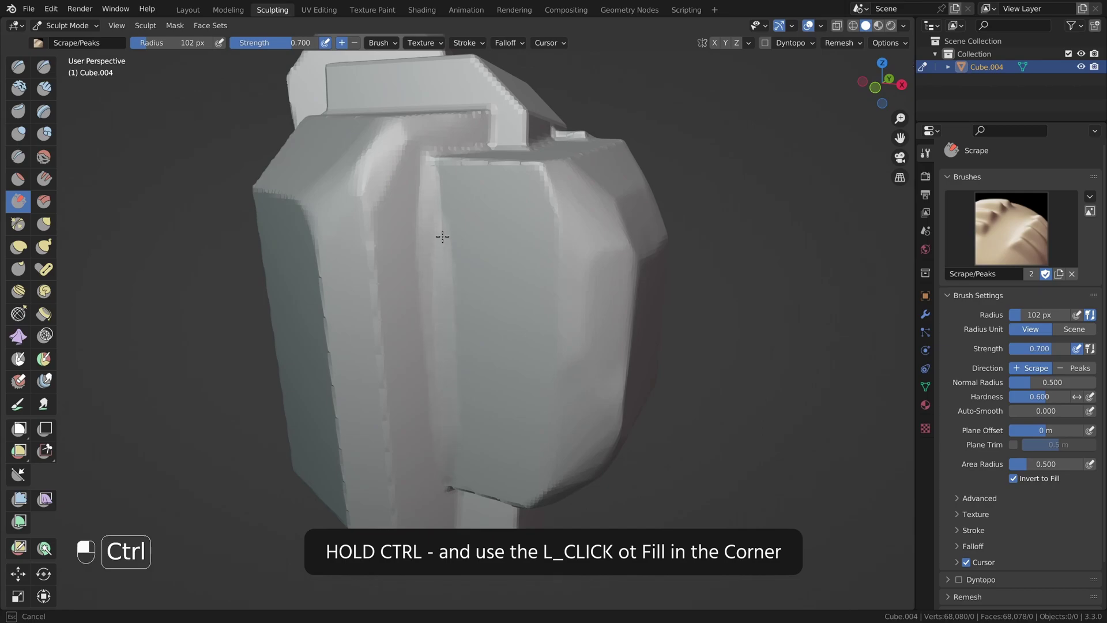
left_click_drag(433, 397, 451, 317, "ctrl")
Set the brush radius to 153 px and smooth out the filled groove between the side blocks.
key("f")
left_click(476, 311)
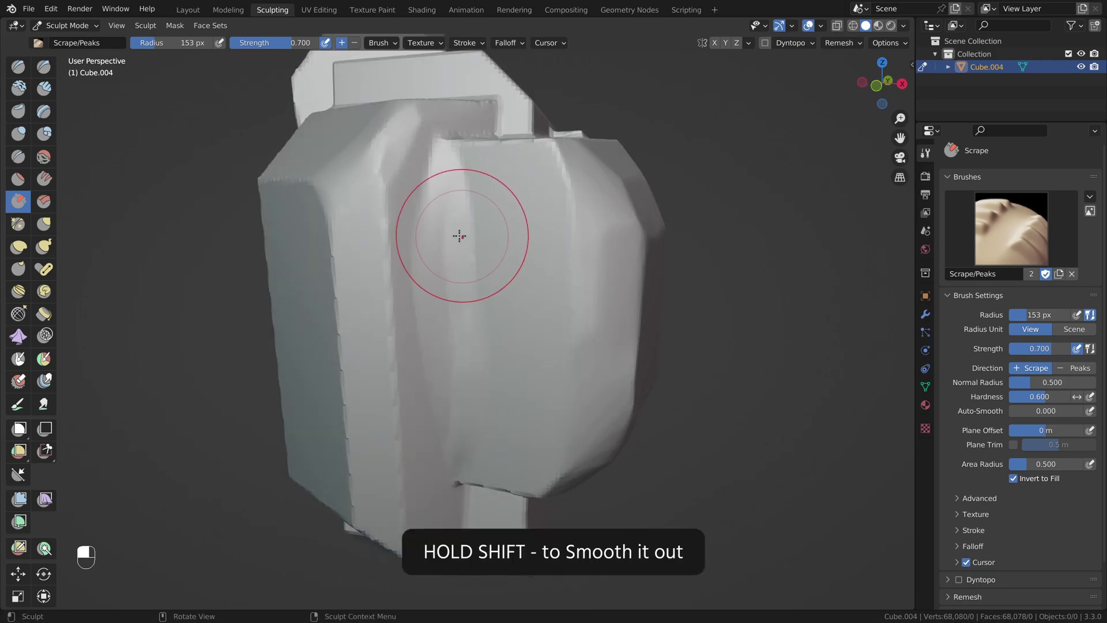
key("shift")
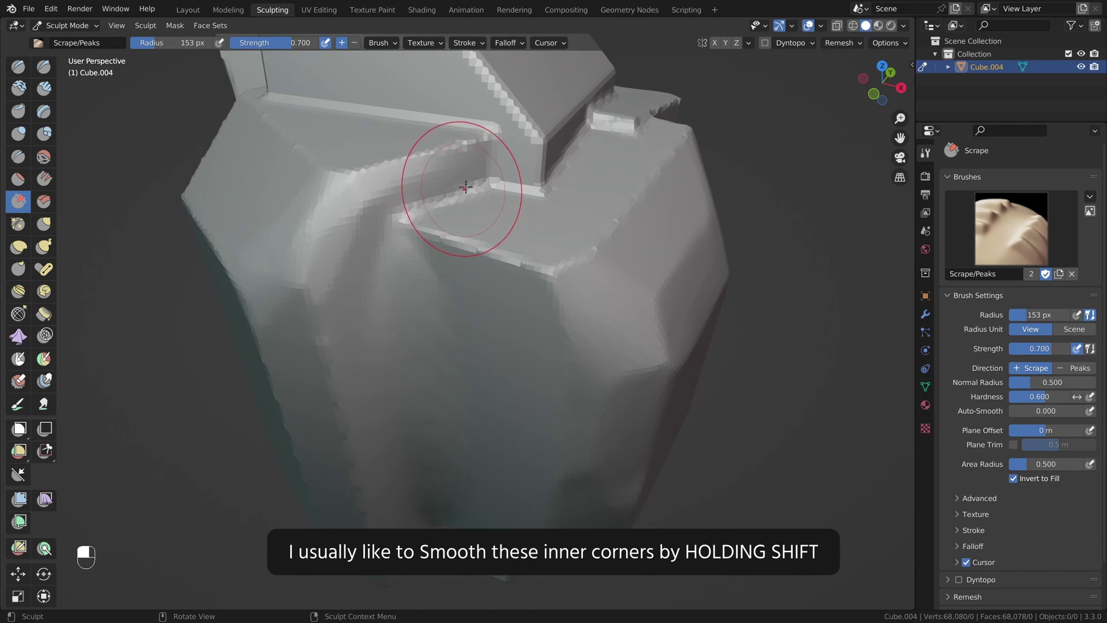
Set the brush radius to 105 px and smooth the inner corners where the upper blocks meet the ledge, undoing unwanted strokes.
key("f")
left_click(460, 184)
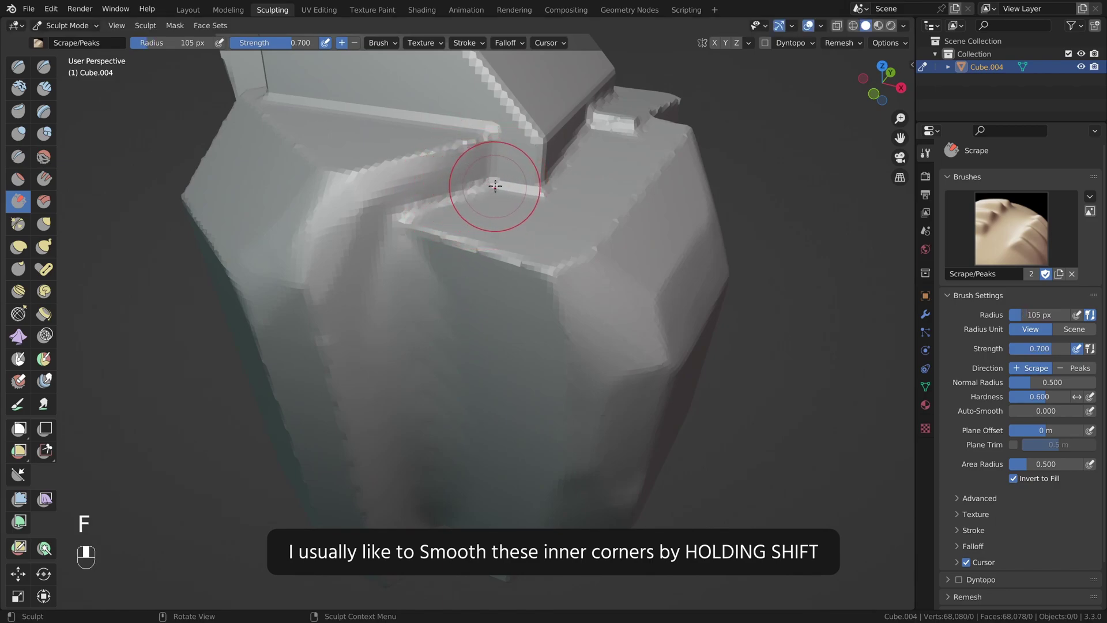
key("shift")
mouse_move(452, 205)
left_mouse_down("shift")
mouse_move(402, 217)
mouse_move(533, 181)
left_mouse_up("shift")
middle_click_drag(575, 167, 496, 176)
mouse_move(497, 176)
left_mouse_down("shift")
mouse_move(398, 182)
mouse_move(578, 173)
left_mouse_up("shift")
mouse_move(578, 173)
middle_mouse_down()
mouse_move(603, 192)
mouse_move(521, 259)
mouse_move(548, 243)
mouse_move(432, 269)
mouse_move(406, 227)
mouse_move(442, 274)
mouse_move(479, 284)
mouse_move(484, 306)
middle_mouse_up()
key("ctrl+z")
left_click_drag(484, 306, 491, 333)
mouse_move(490, 334)
middle_mouse_down()
mouse_move(417, 254)
mouse_move(412, 289)
mouse_move(484, 308)
middle_mouse_up()
key("ctrl+z")
Continue rounding the rock's jagged edges and inner corners with the 105 px brush, undoing the last stroke.
scroll(484, 309, "up", 1)
mouse_move(485, 309)
left_mouse_down("shift")
mouse_move(467, 391)
mouse_move(468, 346)
left_mouse_up("shift")
middle_click_drag(468, 345, 542, 138)
mouse_move(542, 138)
left_mouse_down()
mouse_move(527, 106)
mouse_move(553, 149)
left_mouse_up()
mouse_move(554, 150)
middle_mouse_down()
mouse_move(574, 245)
mouse_move(391, 170)
mouse_move(548, 326)
mouse_move(487, 247)
mouse_move(440, 317)
mouse_move(474, 422)
mouse_move(458, 261)
mouse_move(588, 288)
mouse_move(461, 366)
middle_mouse_up()
scroll(440, 316, "down", 3)
scroll(440, 316, "up", 5)
scroll(457, 260, "up", 3)
scroll(460, 365, "down", 3)
key("ctrl+z")
Set the brush radius to 68 px and refine smaller edges of the rock, undoing the last stroke.
key("f")
left_click(526, 273)
scroll(528, 271, "up", 3)
mouse_move(525, 273)
middle_mouse_down()
mouse_move(580, 260)
mouse_move(500, 248)
middle_mouse_up()
mouse_move(476, 331)
middle_mouse_down()
mouse_move(526, 348)
mouse_move(465, 361)
mouse_move(484, 358)
mouse_move(461, 323)
middle_mouse_up()
middle_click_drag(461, 322, 490, 288)
mouse_move(490, 289)
middle_mouse_down("shift")
mouse_move(444, 292)
mouse_move(521, 301)
mouse_move(457, 333)
mouse_move(507, 283)
mouse_move(493, 271)
middle_mouse_up("shift")
scroll(444, 292, "down", 2)
key("ctrl+z")
Scrape and smooth the leftover sharp edges around the whole rock with the 68 px brush to finish its shape.
middle_click_drag(493, 271, 494, 296, "ctrl")
left_click_drag(493, 296, 461, 349)
middle_click_drag(413, 378, 597, 363)
middle_click_drag(598, 363, 597, 329, "ctrl")
mouse_move(598, 329)
left_mouse_down()
mouse_move(452, 301)
mouse_move(542, 322)
left_mouse_up()
middle_click_drag(542, 323, 574, 303)
left_click_drag(573, 303, 508, 301, "shift")
mouse_move(507, 301)
middle_mouse_down()
mouse_move(472, 385)
mouse_move(448, 358)
mouse_move(328, 417)
mouse_move(506, 235)
mouse_move(525, 230)
mouse_move(412, 209)
middle_mouse_up()
scroll(412, 209, "up", 3)
left_click_drag(413, 210, 404, 260, "shift")
scroll(398, 289, "down", 3)
key("ctrl+z")
middle_click_drag(397, 306, 792, 228)
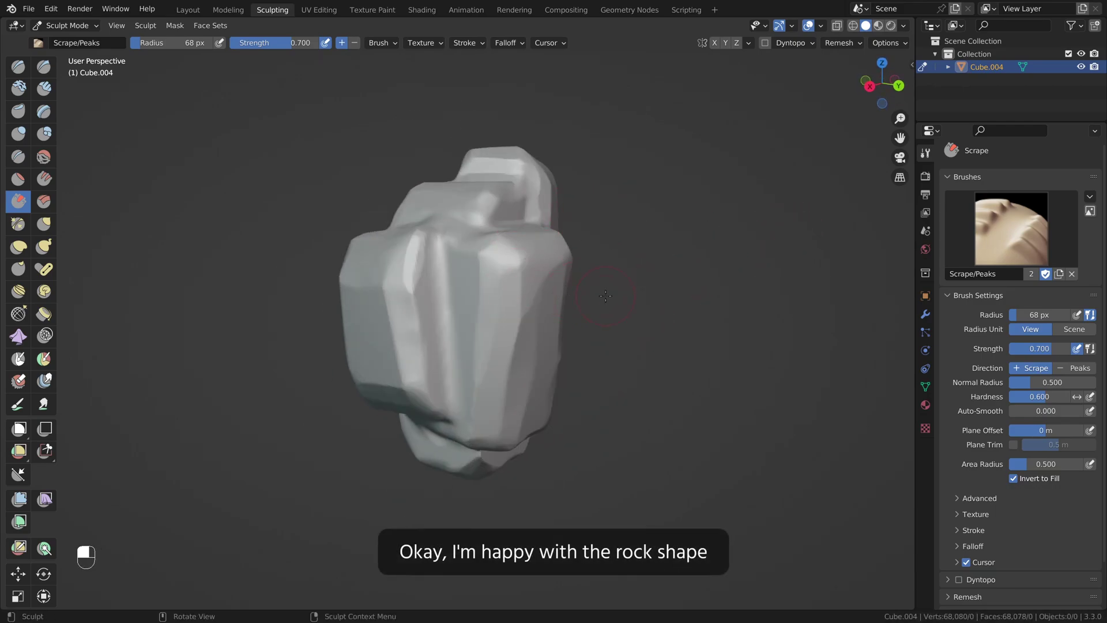
Return to the Layout workspace and duplicate the sculpted rock in its original position.
left_click(188, 9)
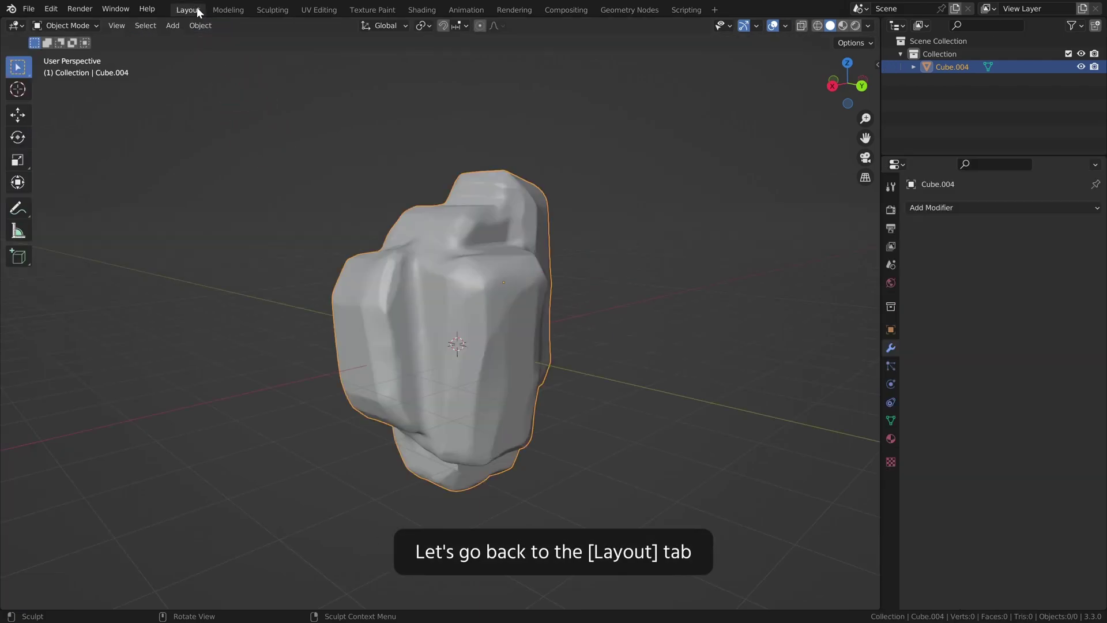
scroll(426, 209, "down", 1)
middle_click_drag(477, 275, 490, 285)
key("shift+d")
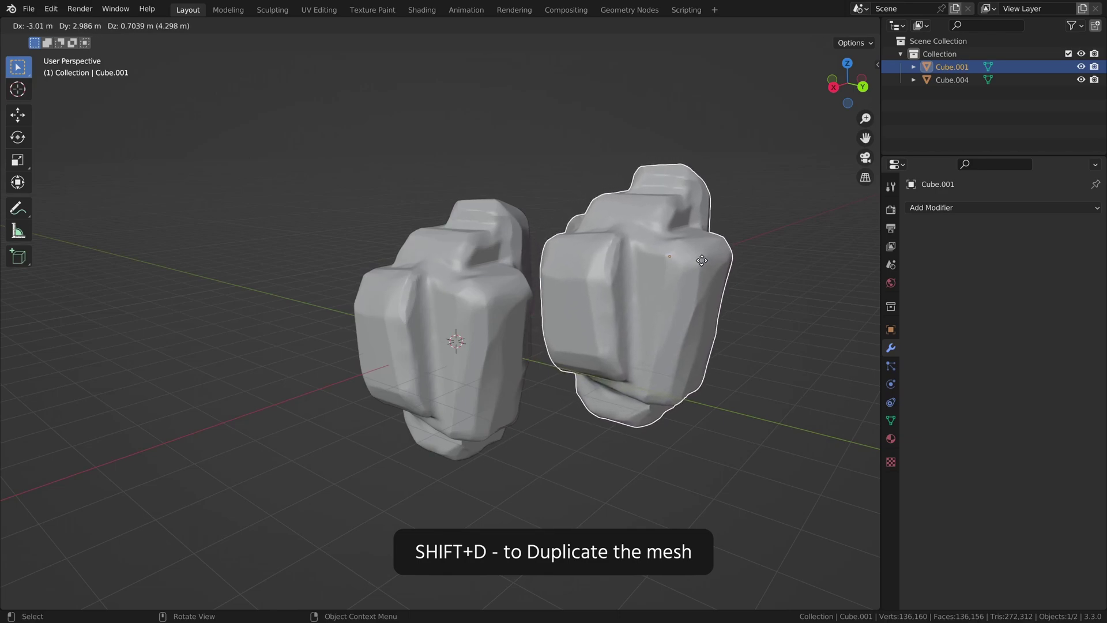
right_click(702, 266)
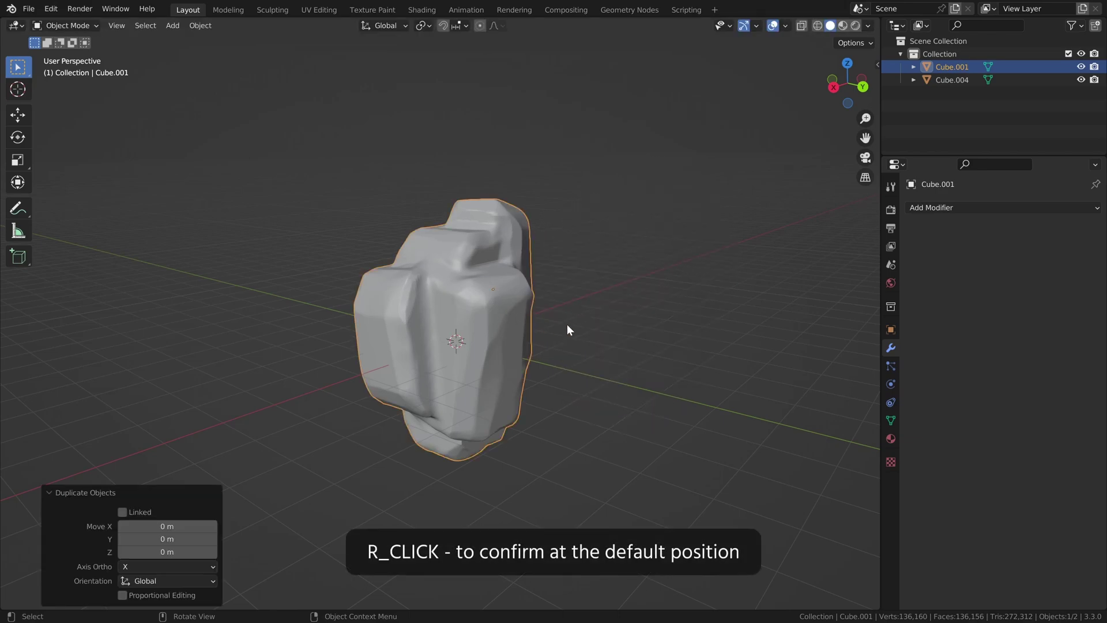
Move the duplicated rock into a new collection named "backup" and exclude that collection from the view layer.
key("m")
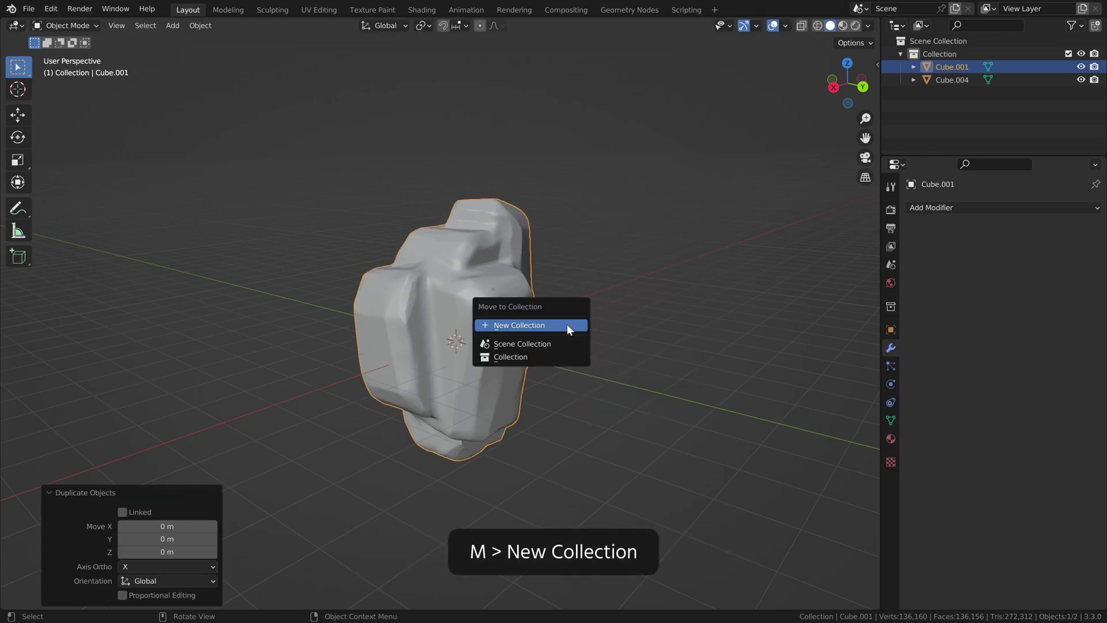
left_click(566, 324)
type("backup")
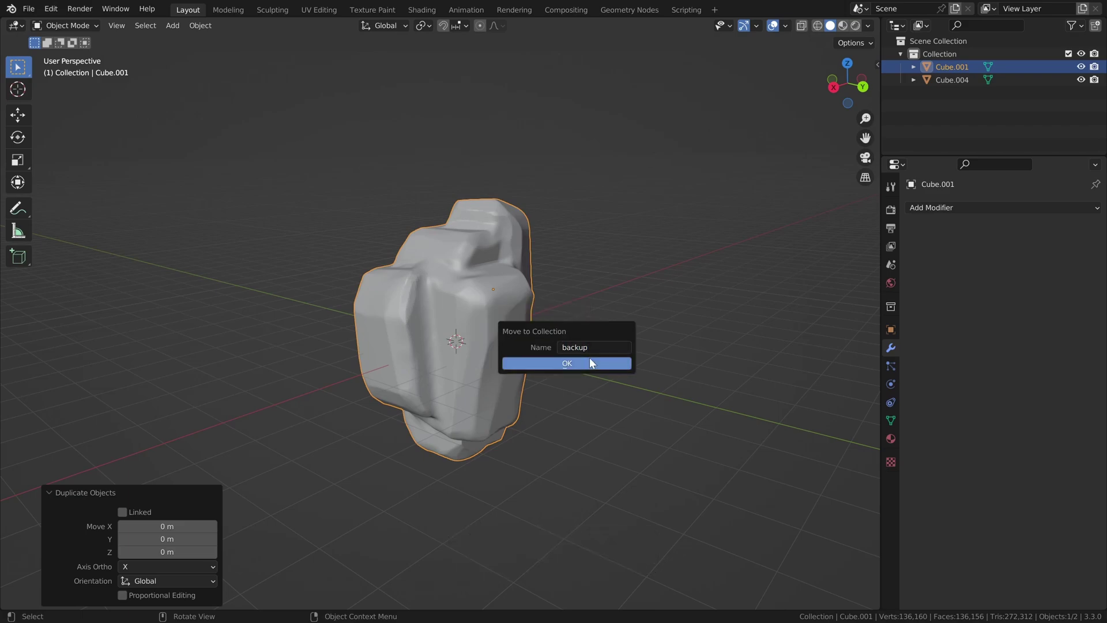
left_click(579, 362)
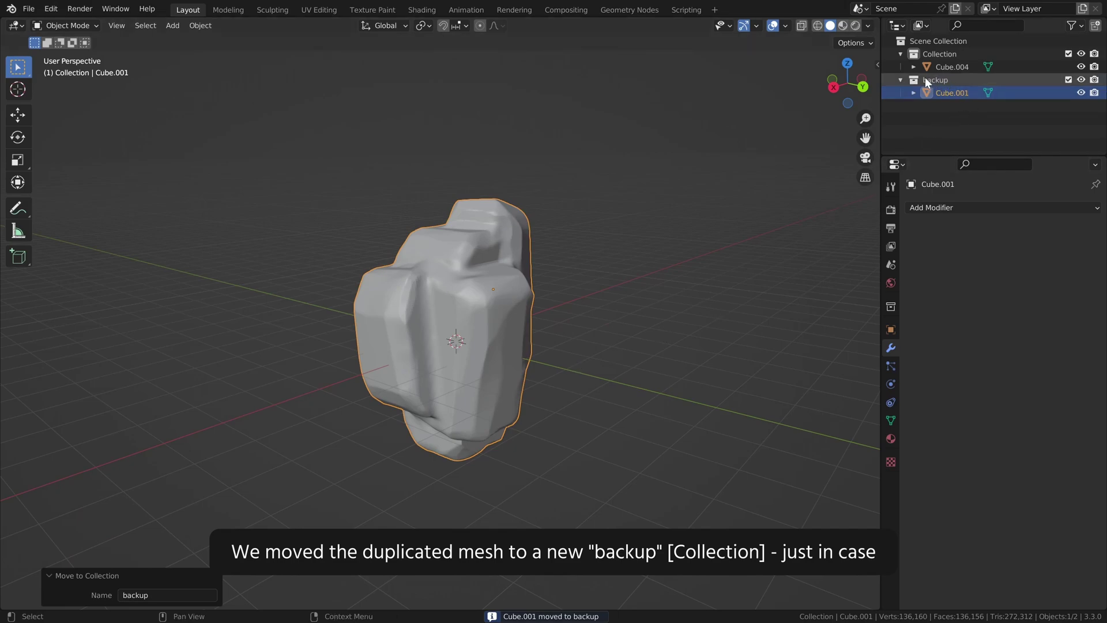
left_click(1068, 80)
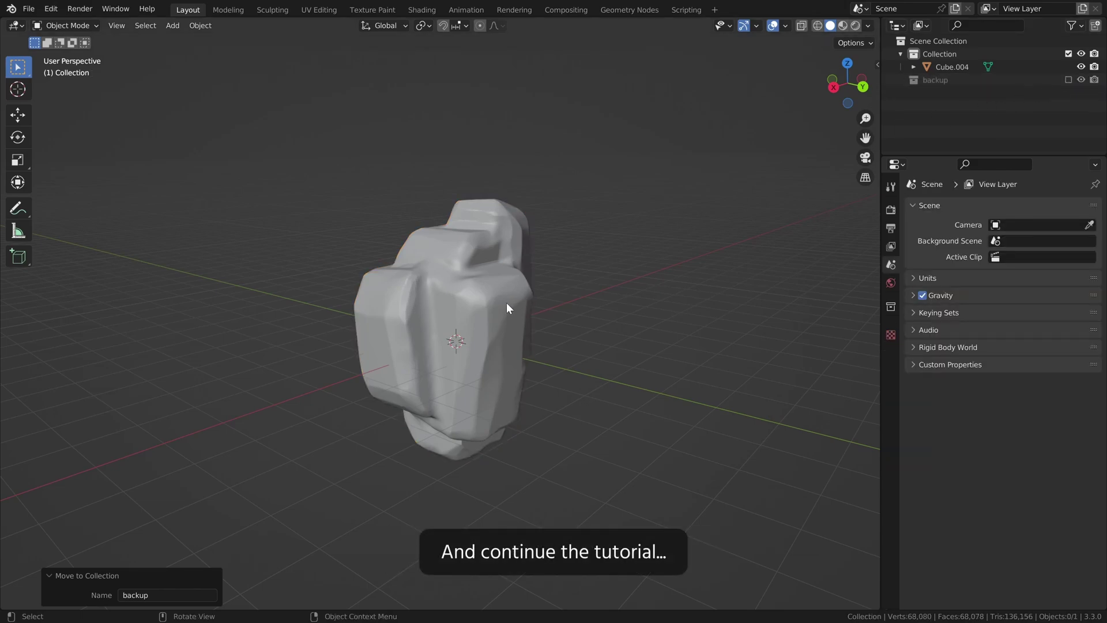
Hide the viewport floor grid and switch the solid shading to MatCap lighting with the white, reddish-shadowed sphere.
left_click(623, 222)
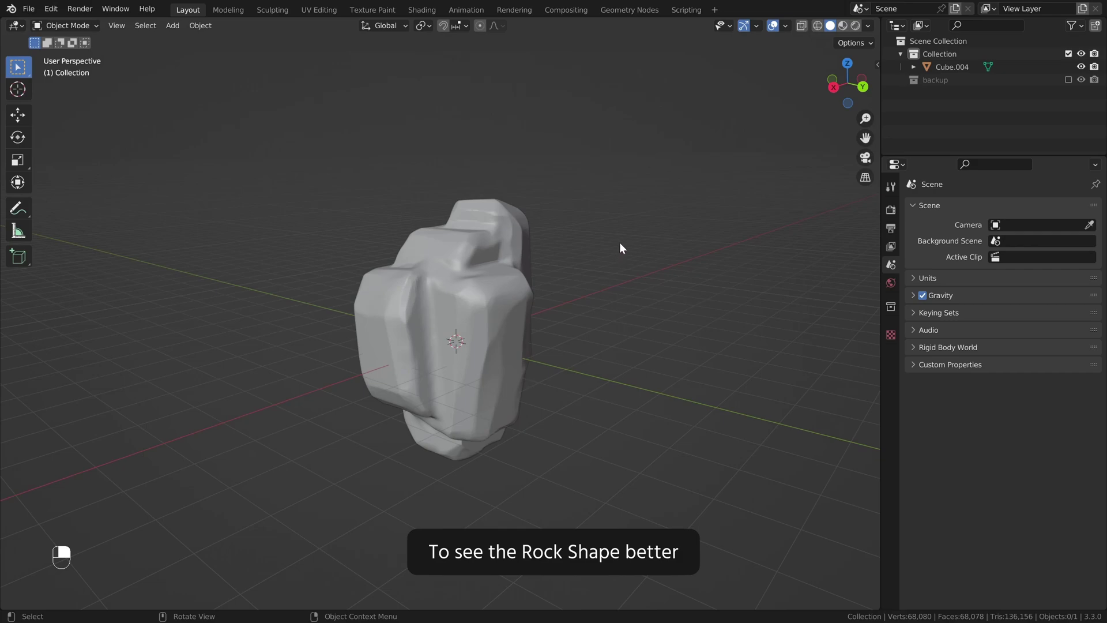
left_click(786, 26)
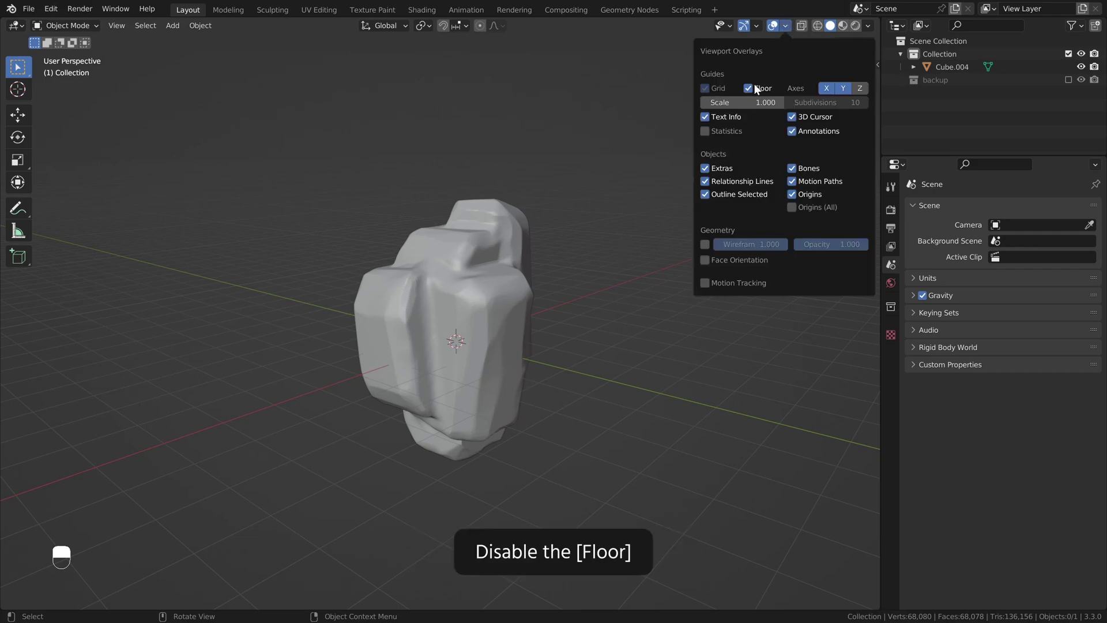
left_click(869, 26)
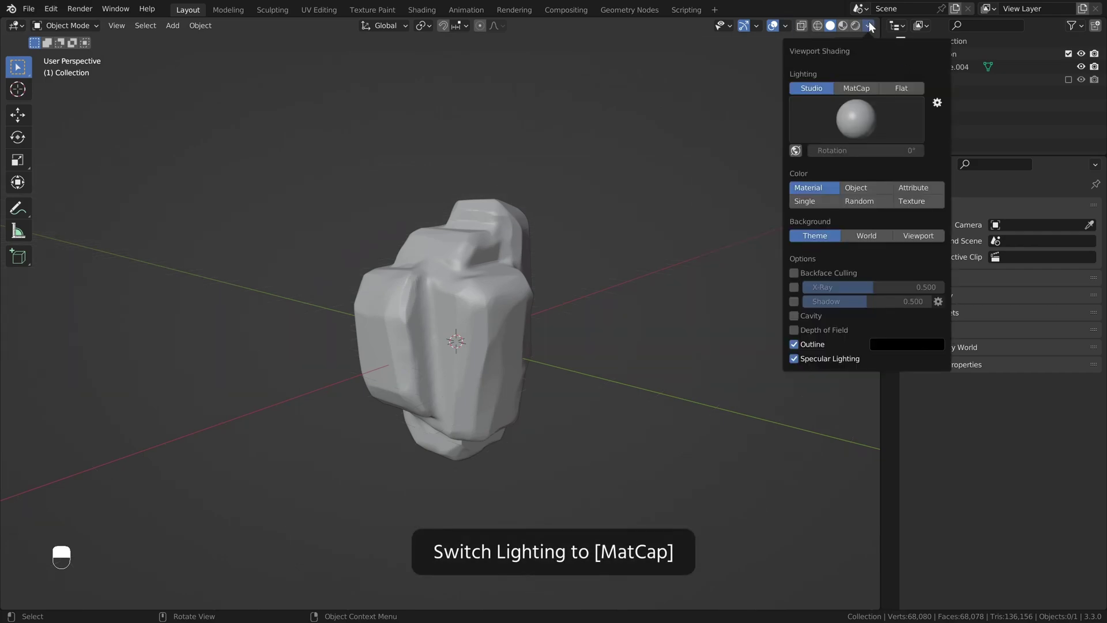
left_click(856, 88)
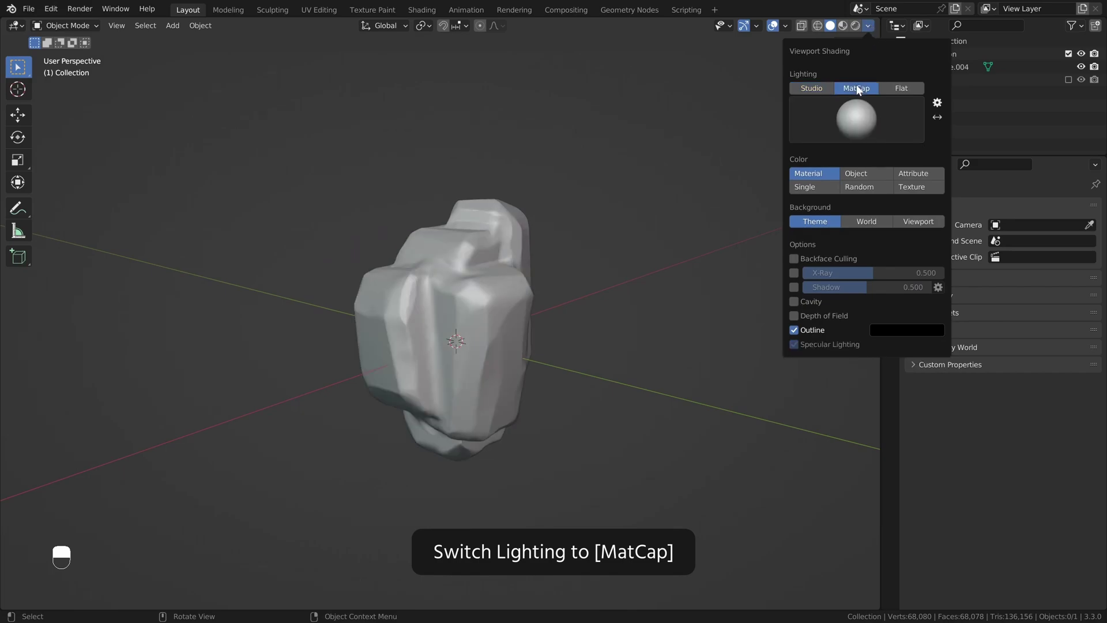
left_click(858, 126)
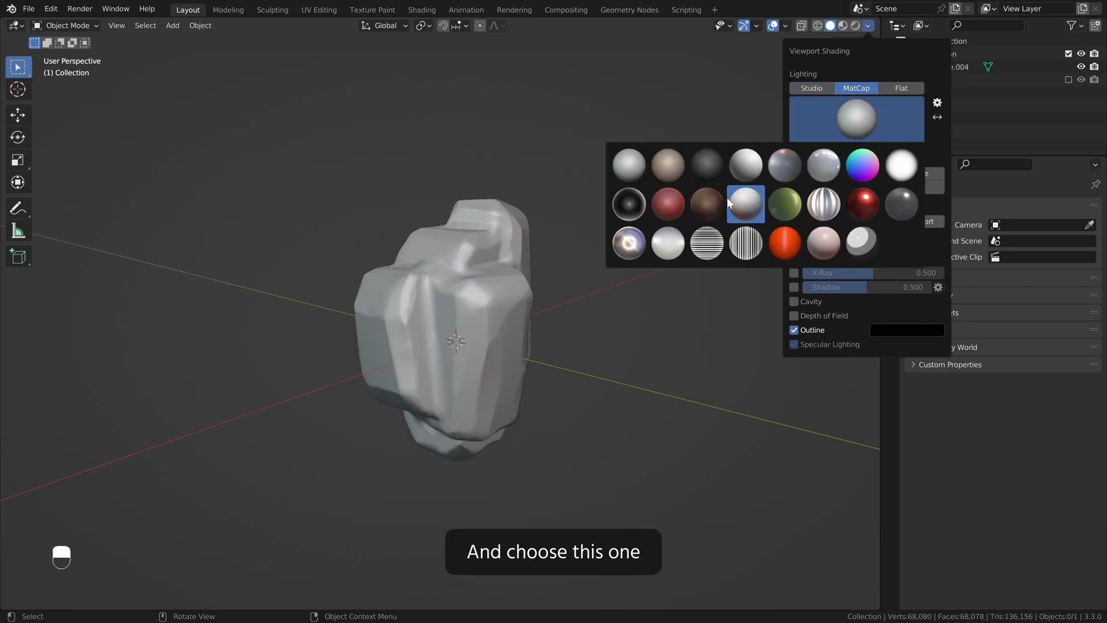
left_click(752, 206)
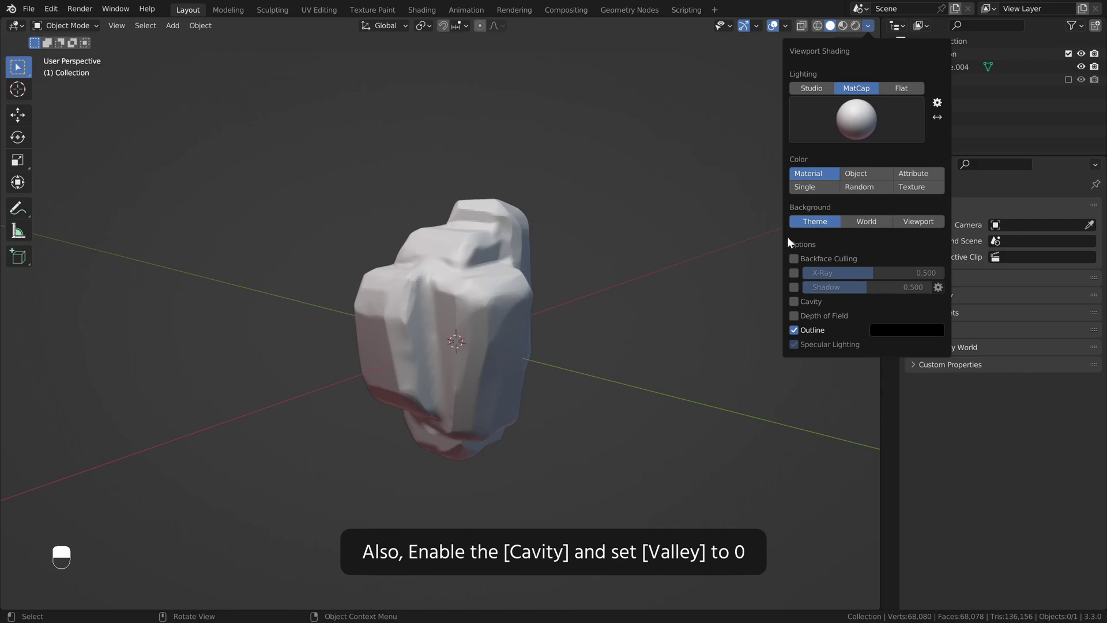
Enable Cavity shading with Valley at 0 and inspect the rock's edges from several angles.
left_click(794, 301)
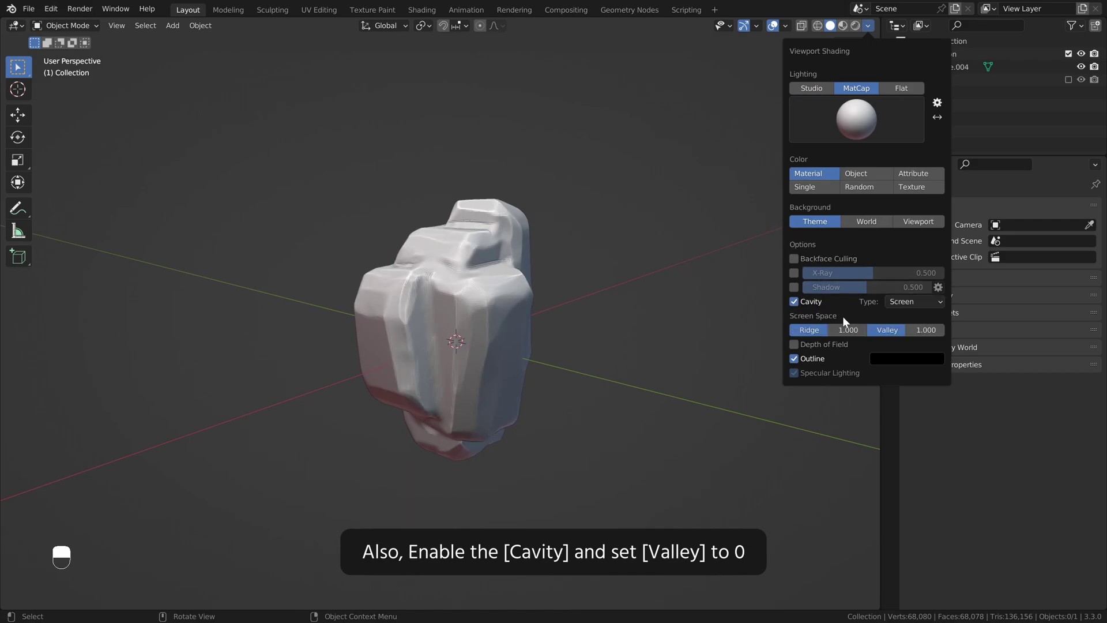
left_click_drag(899, 329, 867, 329)
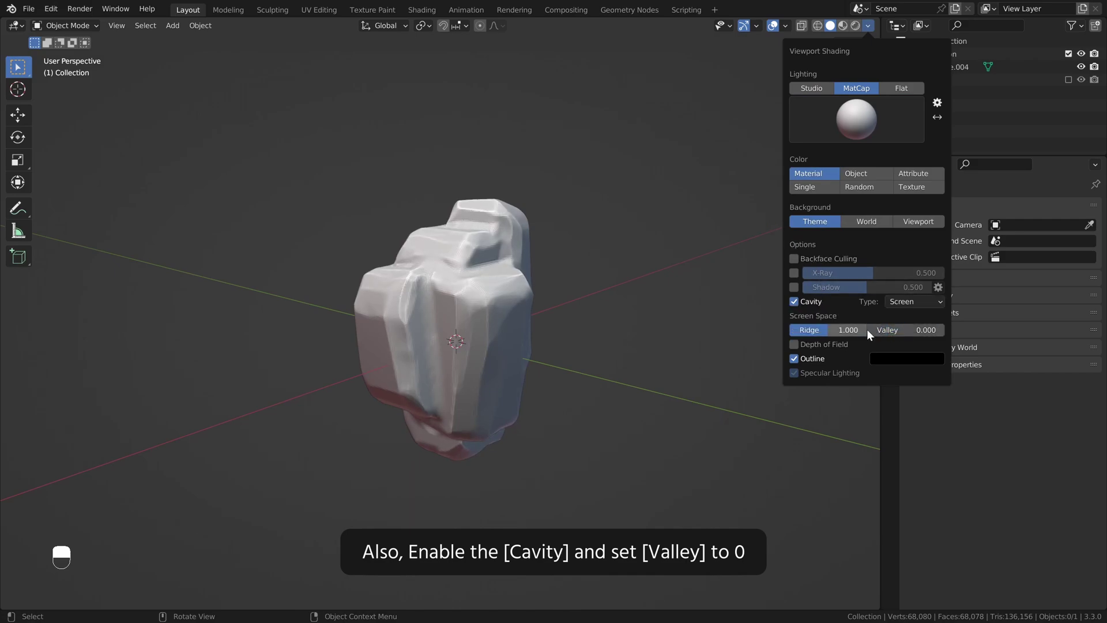
scroll(505, 279, "up", 4)
middle_click_drag(505, 279, 463, 312)
scroll(420, 336, "up", 1)
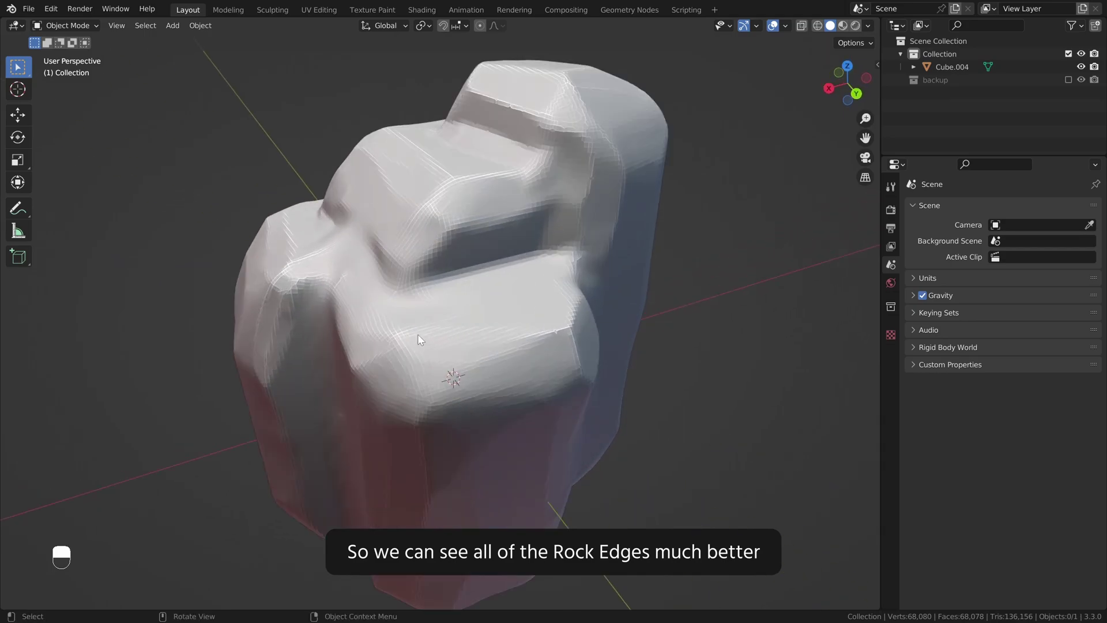
middle_click_drag(418, 340, 478, 262)
scroll(493, 300, "down", 5)
middle_click_drag(479, 302, 519, 261)
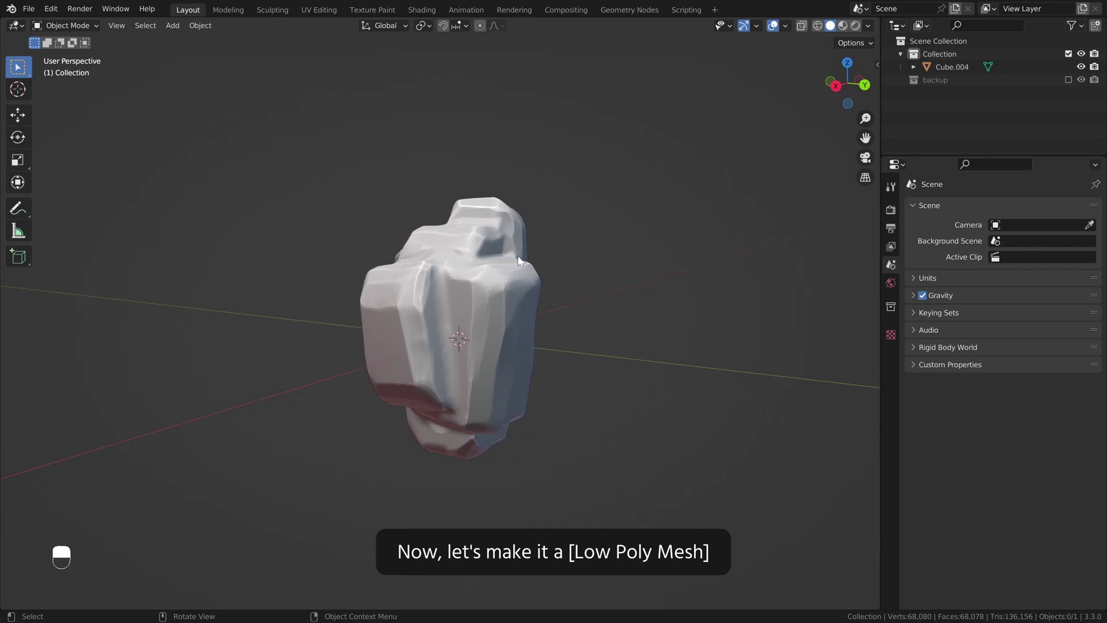
Add a Decimate modifier with a ratio of 0.01 to the rock and apply it.
left_click(478, 303)
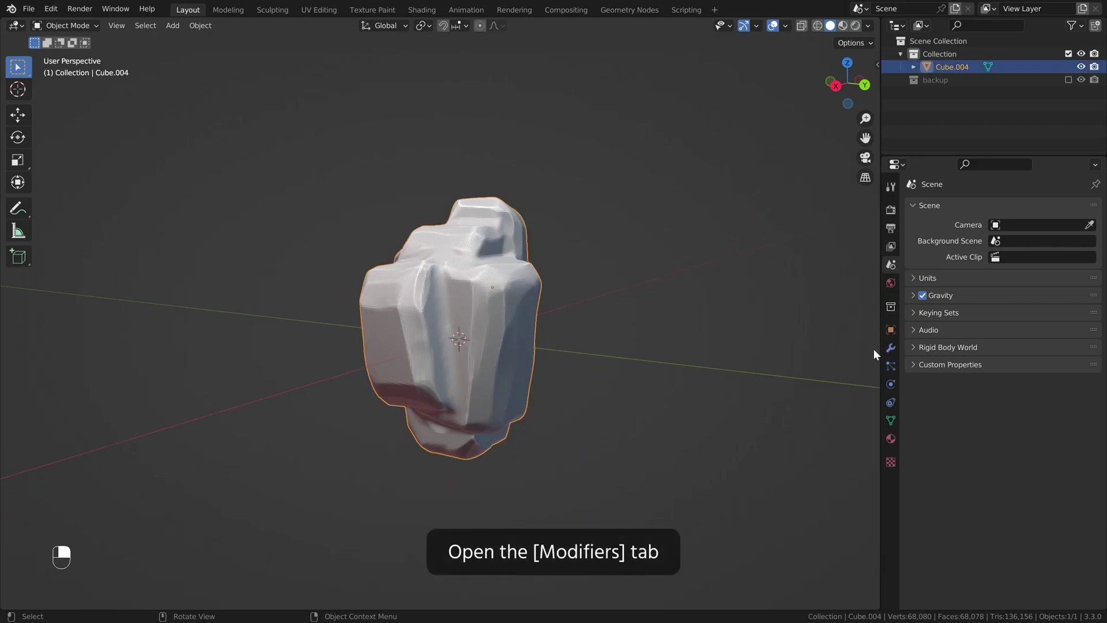
left_click(891, 347)
left_click(978, 208)
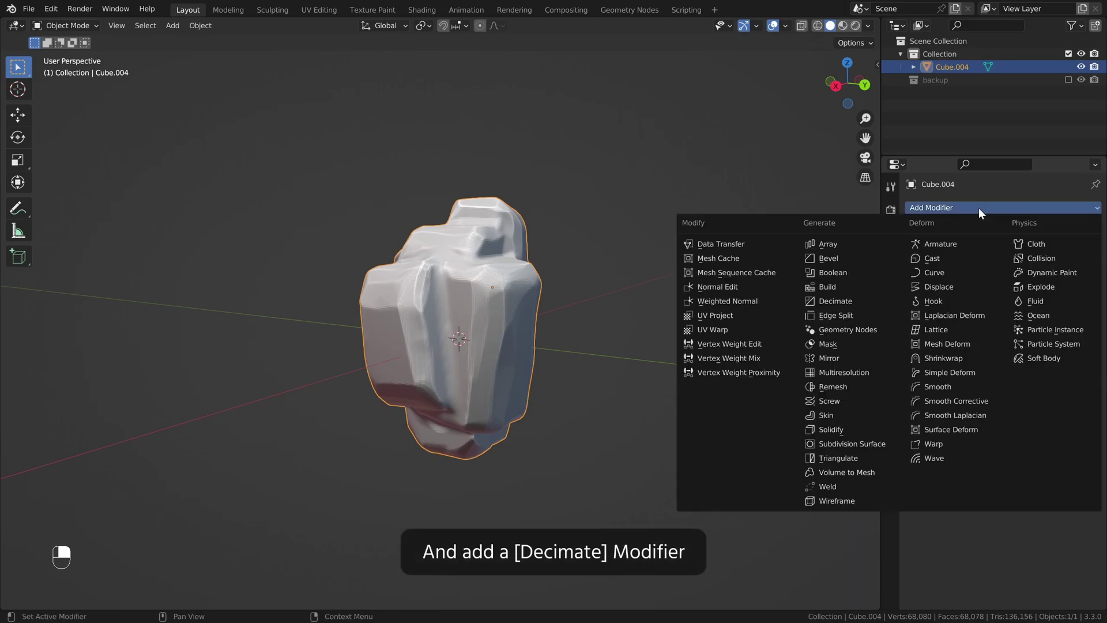
left_click(833, 300)
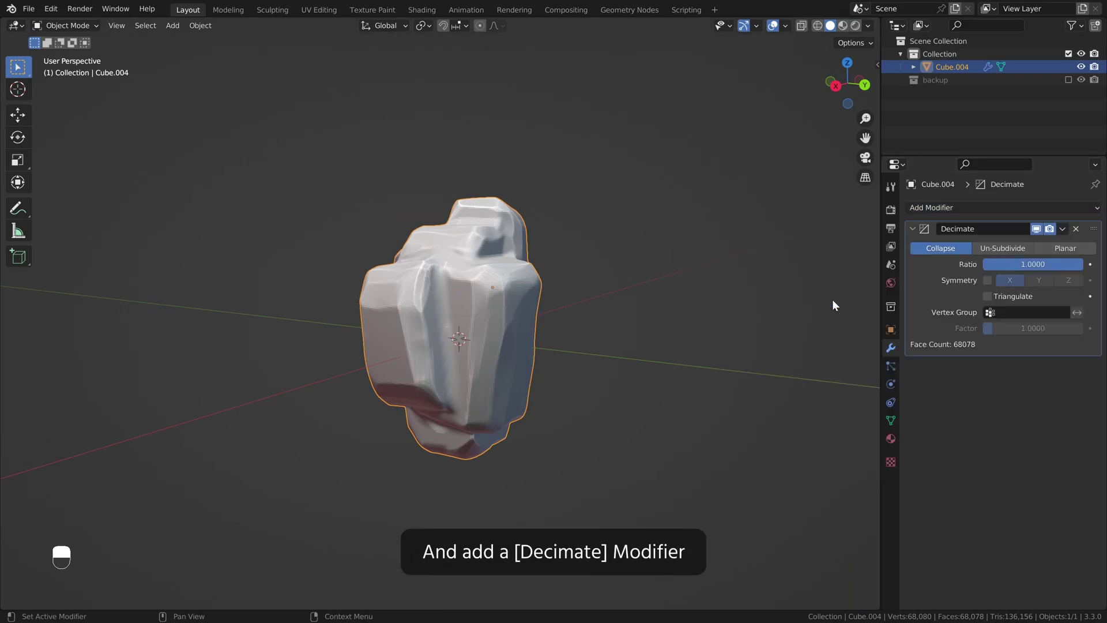
left_click(1036, 262)
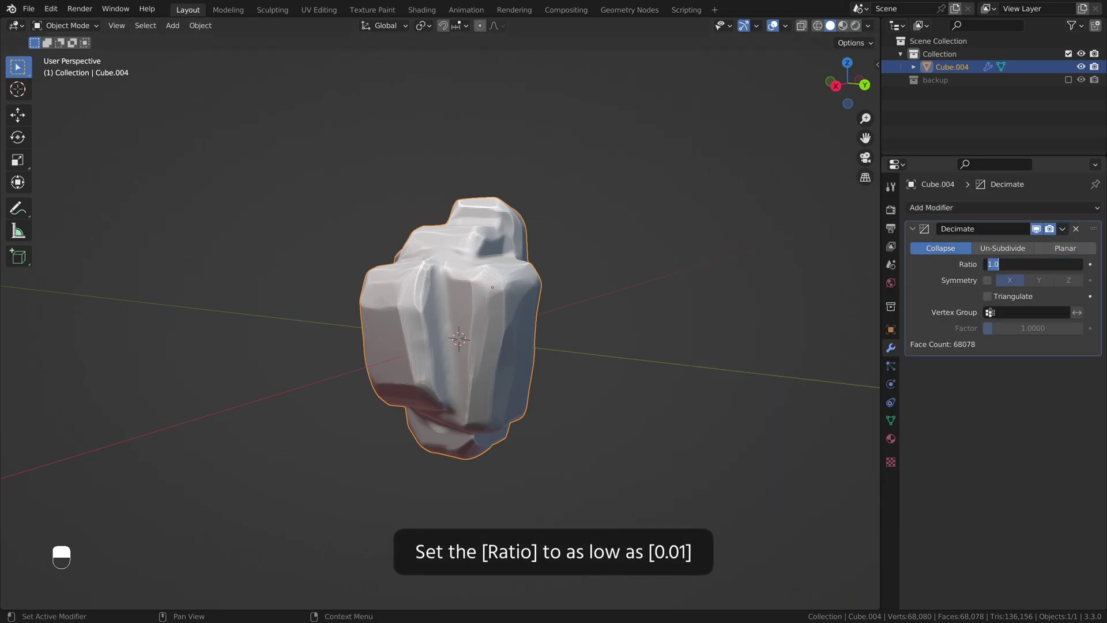
key("Return")
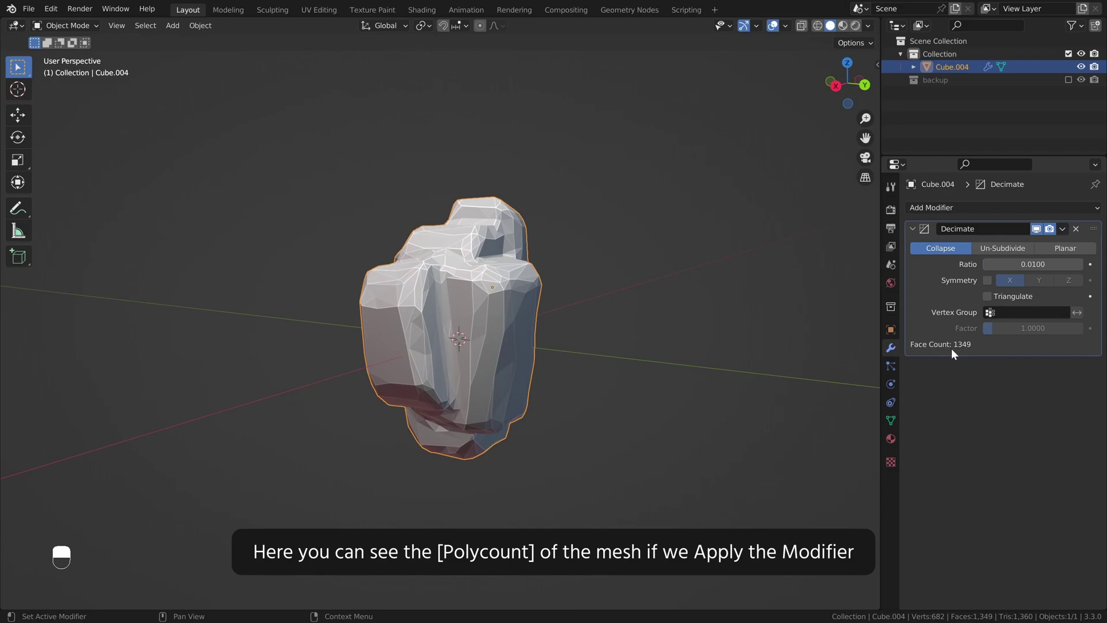
left_click(1063, 229)
left_click(1034, 241)
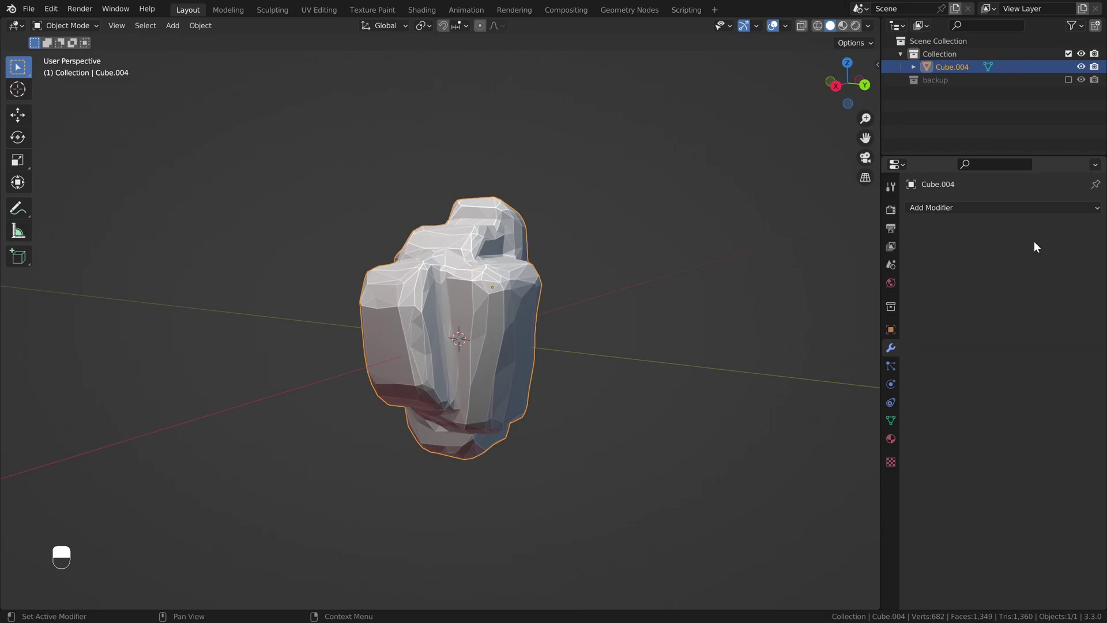
Add another Decimate modifier to the rock and lower its ratio to 0.1410.
left_click(962, 209)
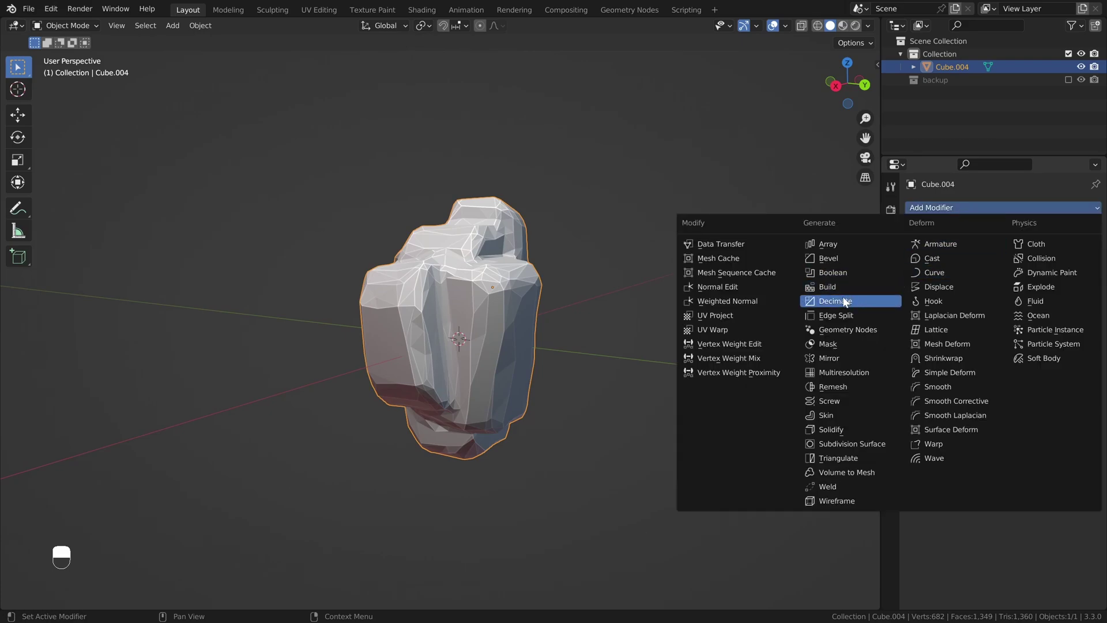
left_click(858, 300)
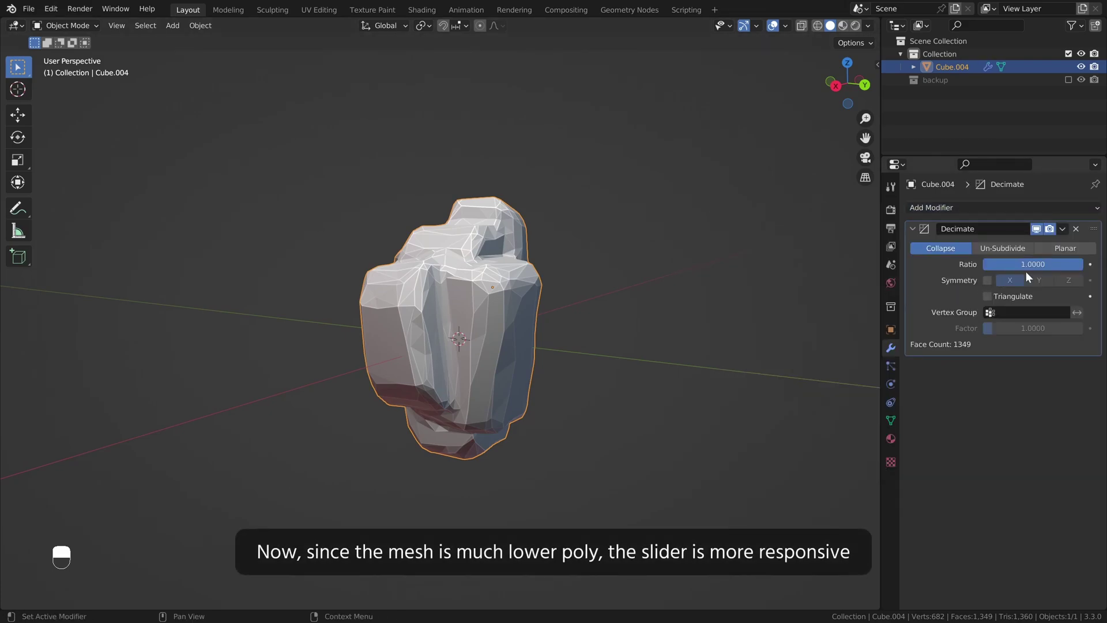
mouse_move(1076, 264)
left_mouse_down()
mouse_move(1009, 264)
mouse_move(1083, 264)
left_mouse_up()
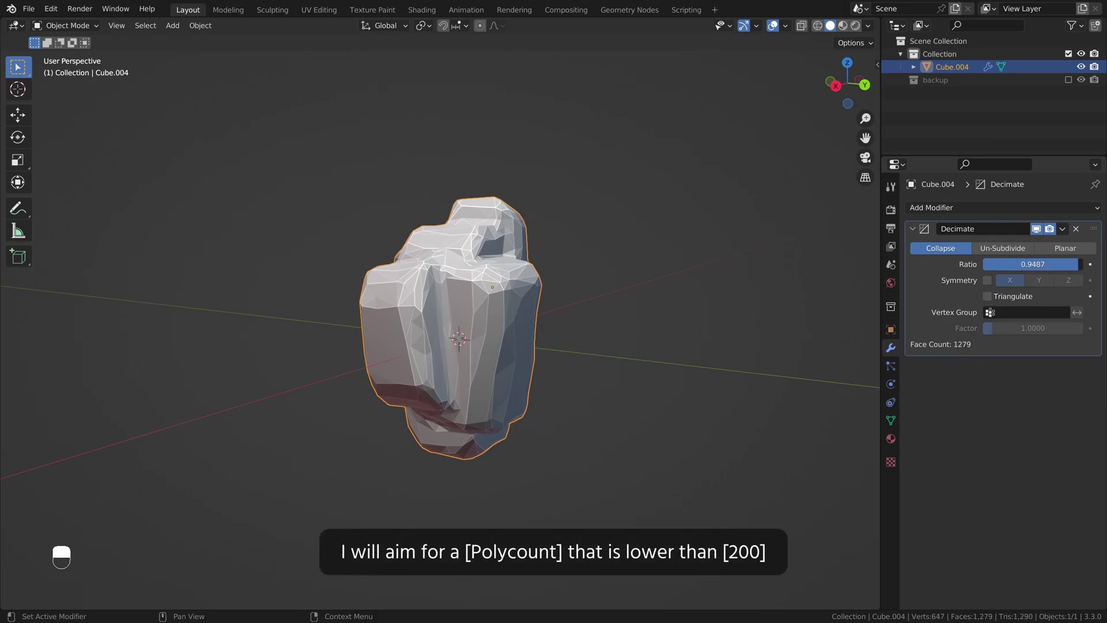
left_click_drag(1076, 264, 997, 264)
mouse_move(605, 337)
middle_mouse_down()
mouse_move(556, 346)
mouse_move(845, 340)
mouse_move(618, 354)
middle_mouse_up()
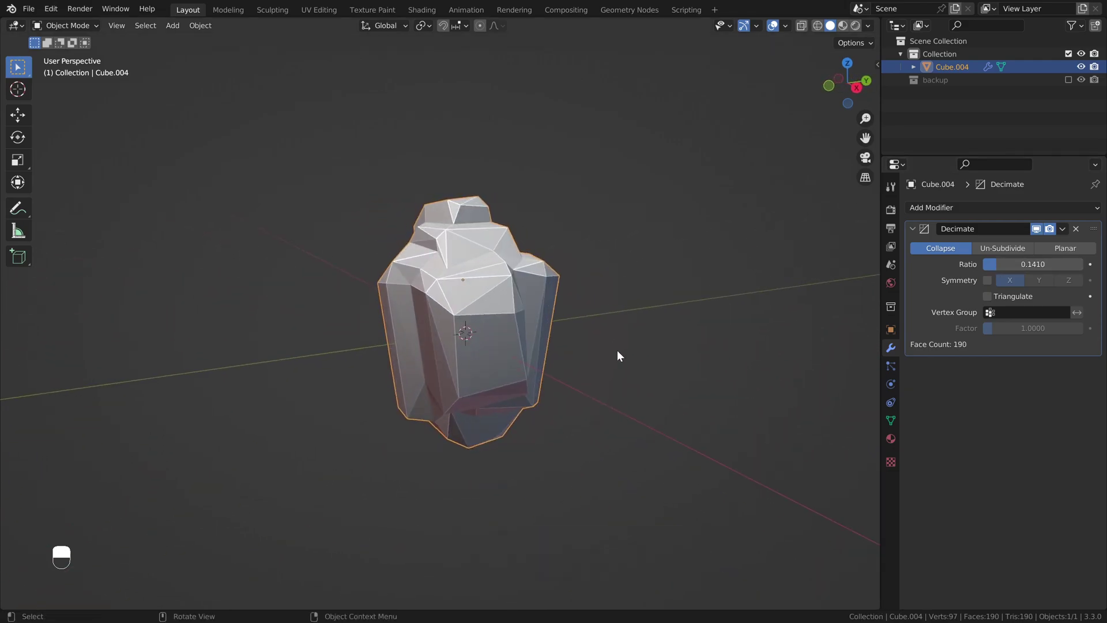
Apply Shade Auto Smooth to the decimated rock and check its shading from another angle.
right_click(521, 270)
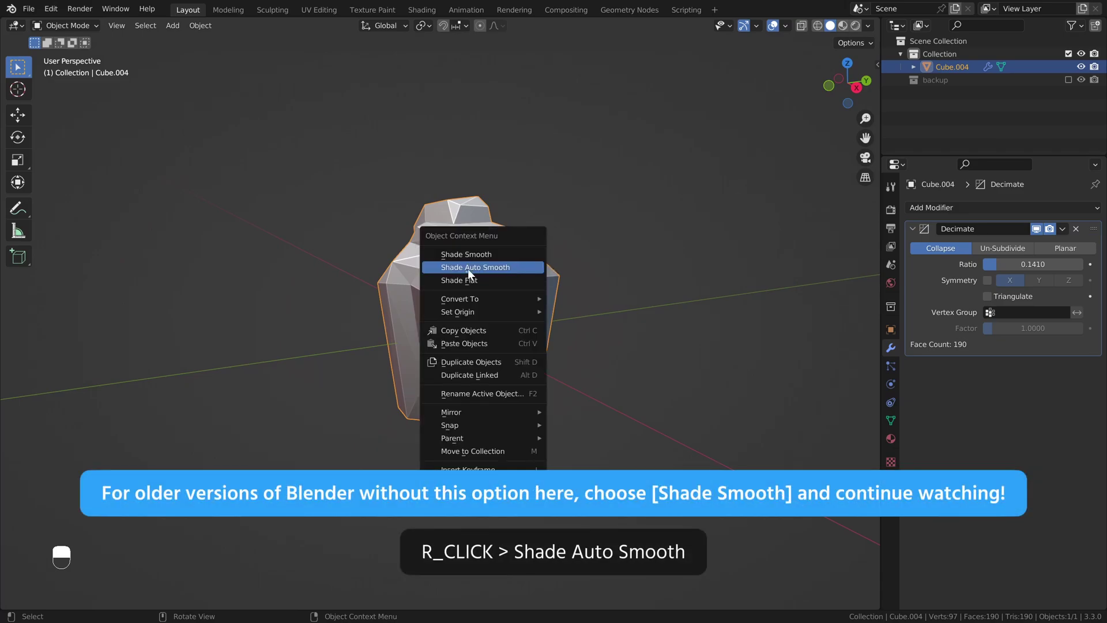
left_click(514, 267)
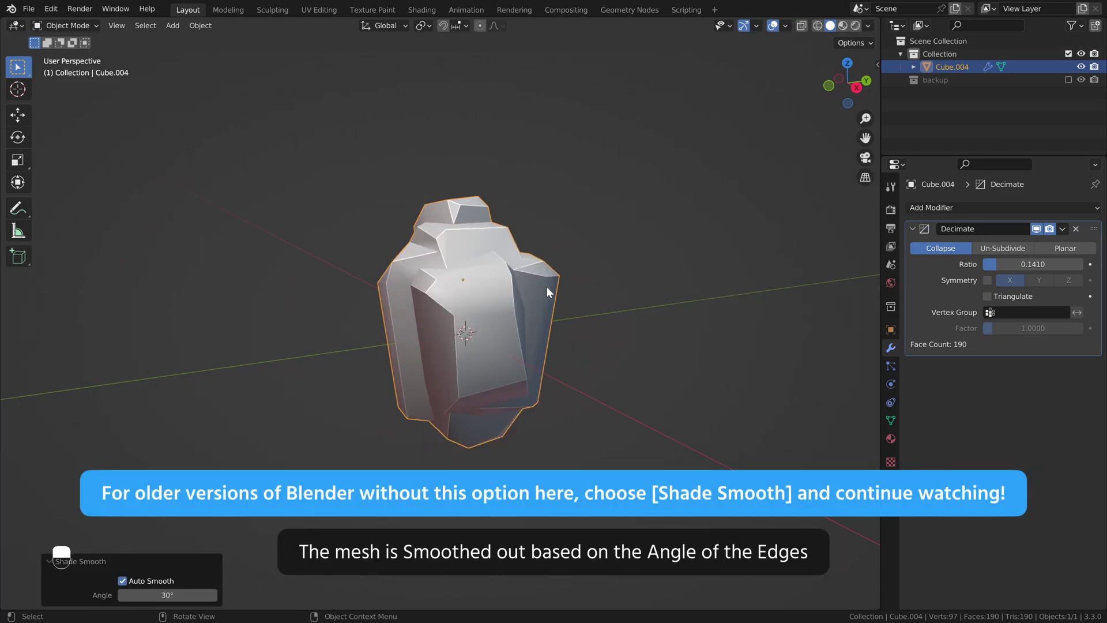
middle_click_drag(546, 285, 717, 311)
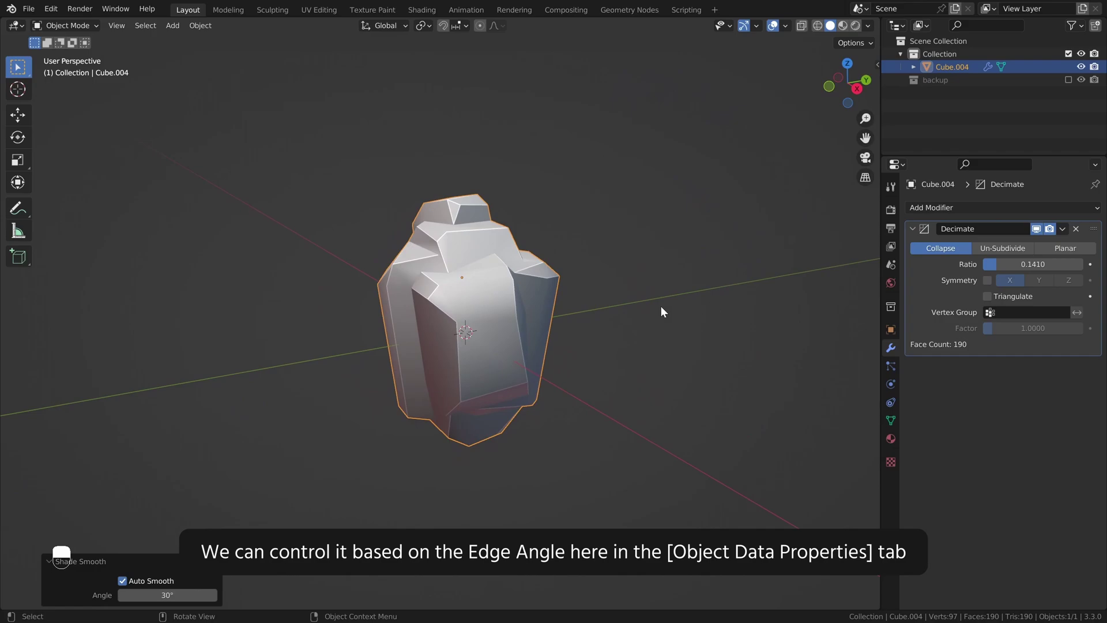
Set the Auto Smooth angle in the rock's normals settings to 20° and check the shading.
left_click(890, 420)
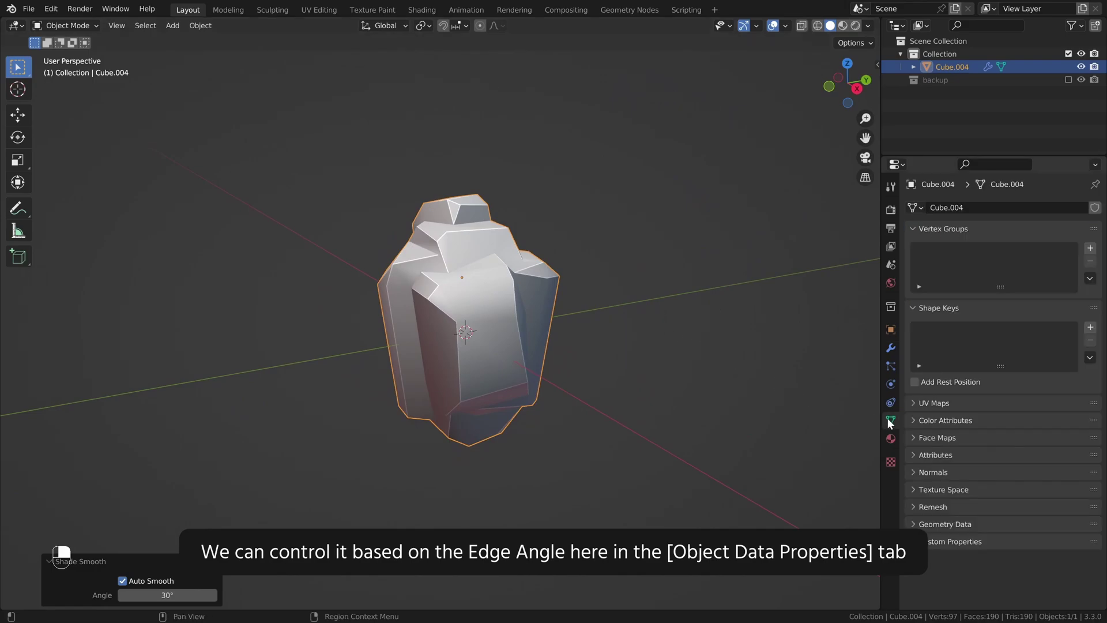
left_click(948, 472)
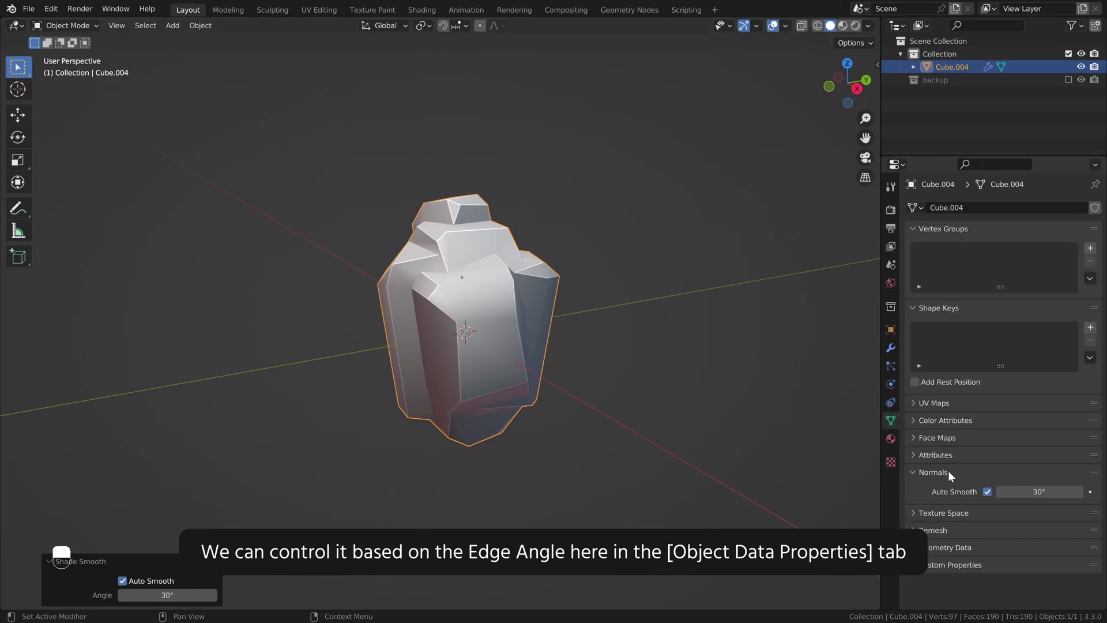
left_click(988, 491)
left_click(988, 491)
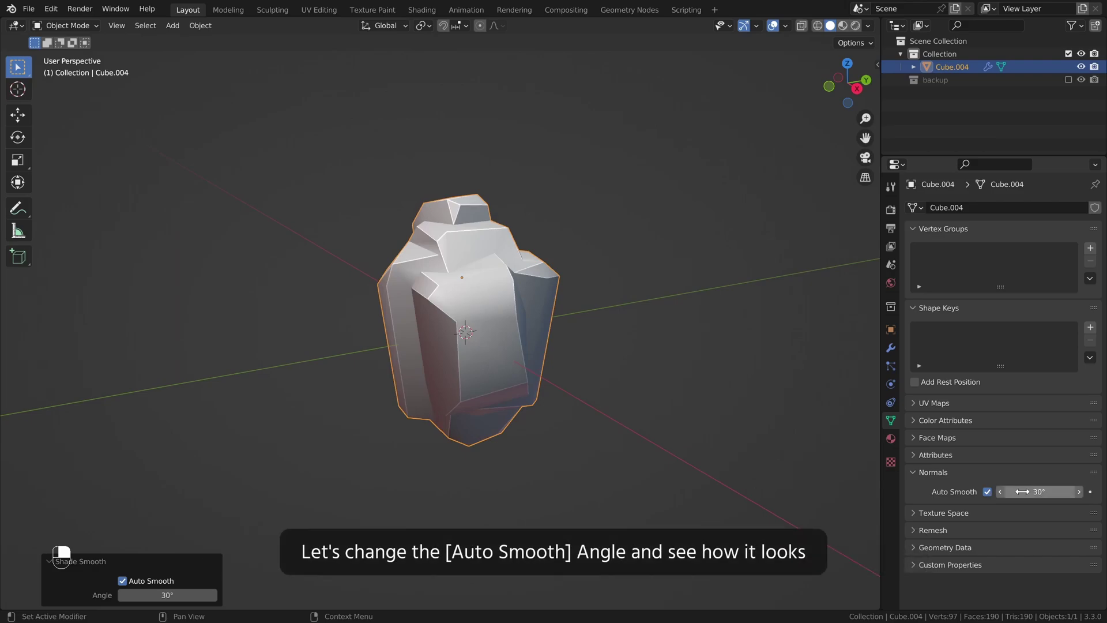
mouse_move(1044, 491)
left_mouse_down()
mouse_move(1012, 491)
mouse_move(1092, 492)
mouse_move(1020, 492)
left_mouse_up()
key("Return")
type("20")
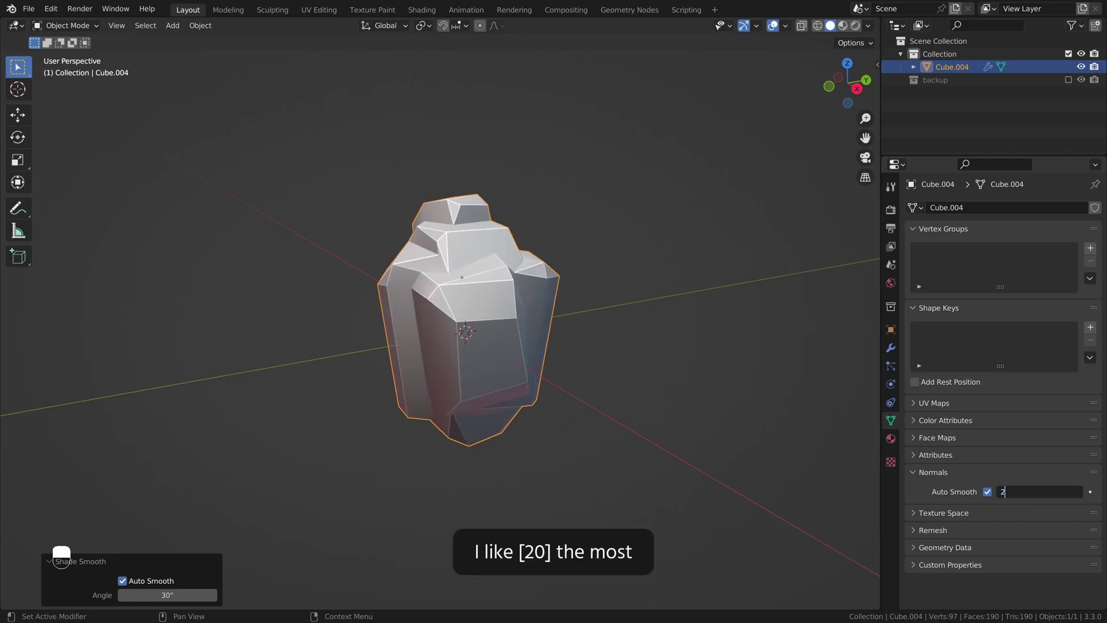
key("Return")
middle_click_drag(469, 305, 602, 310)
Refine the Decimate ratio to 0.1257 while checking the rock's polygons from all sides, and apply the modifier.
left_click(891, 348)
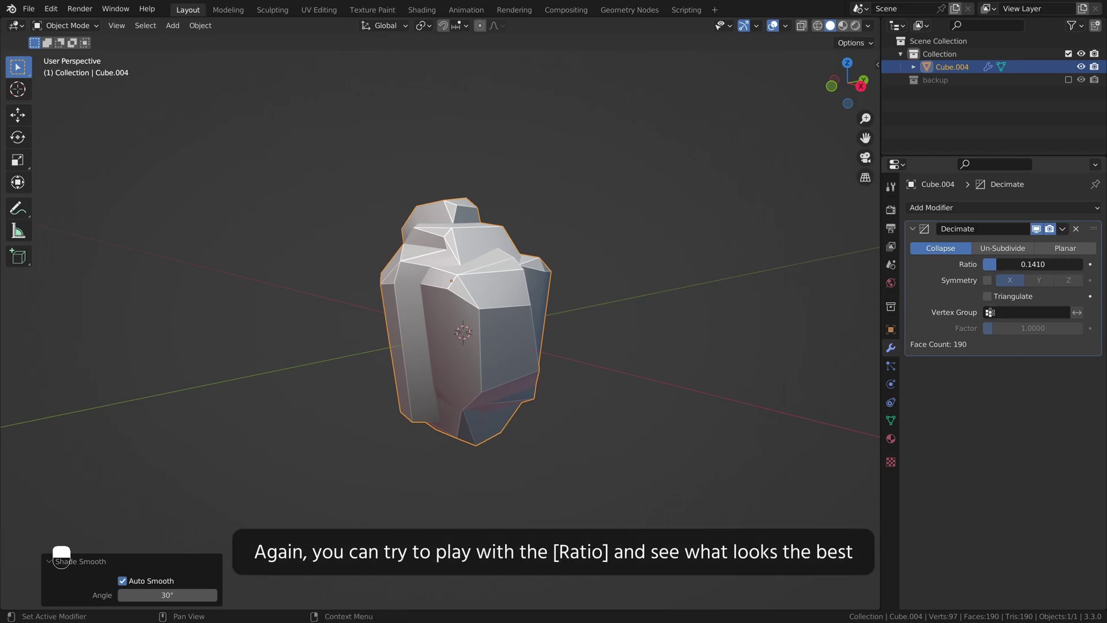
left_click_drag(997, 264, 1030, 264)
middle_click_drag(605, 306, 541, 321)
left_click_drag(1033, 264, 1033, 264)
middle_click_drag(625, 274, 609, 260)
left_click_drag(1033, 264, 1033, 264)
middle_click_drag(561, 215, 445, 317)
left_click_drag(1012, 267, 996, 268)
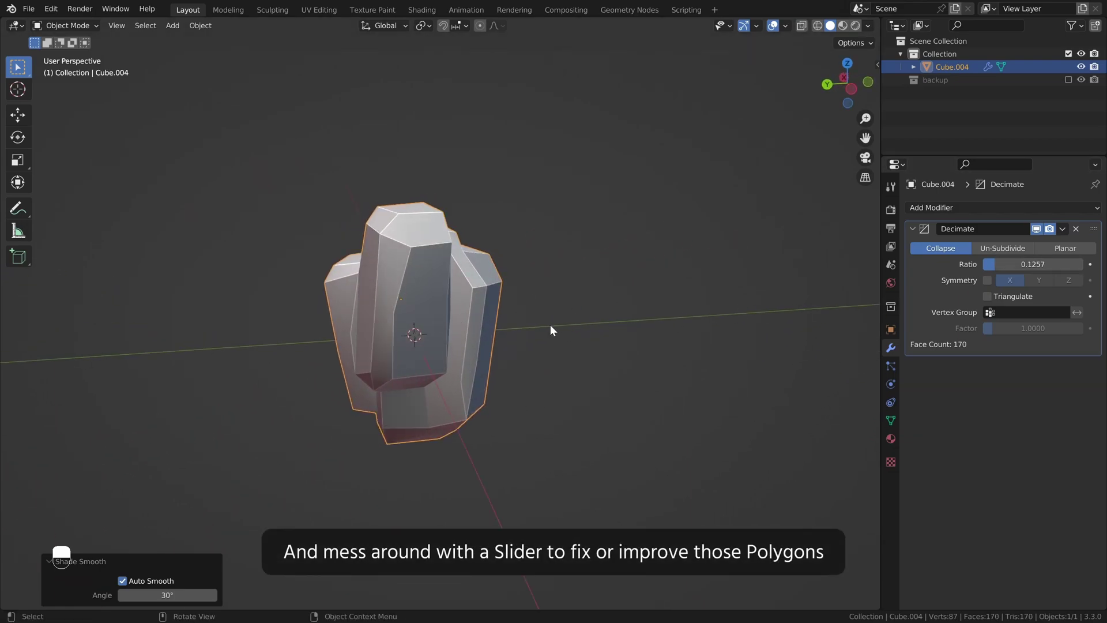
middle_click_drag(551, 329, 634, 314)
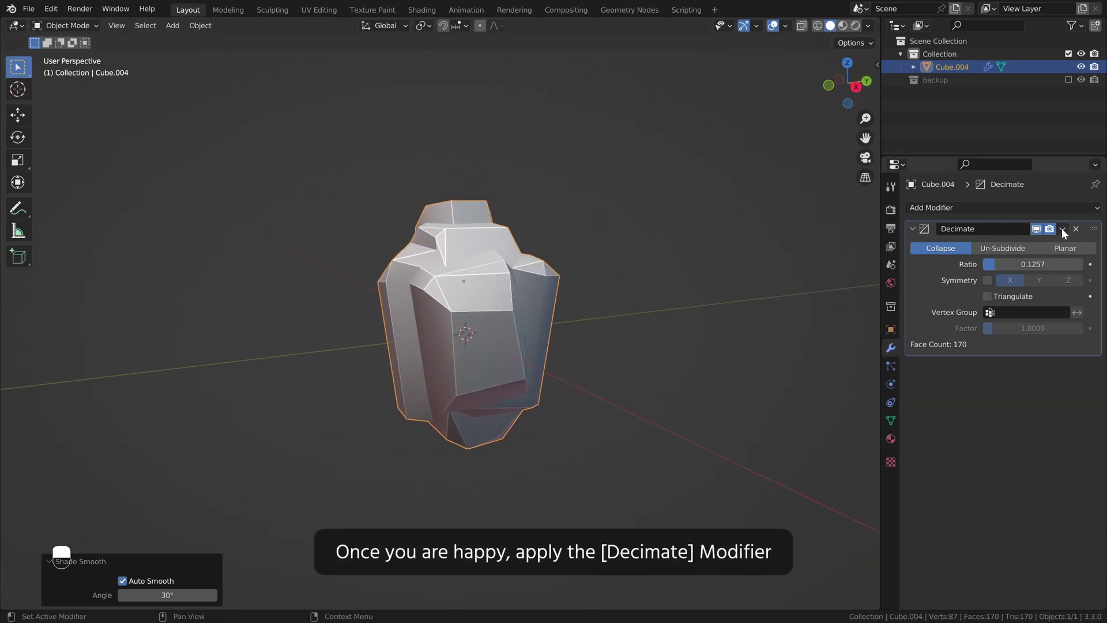
left_click(1019, 246)
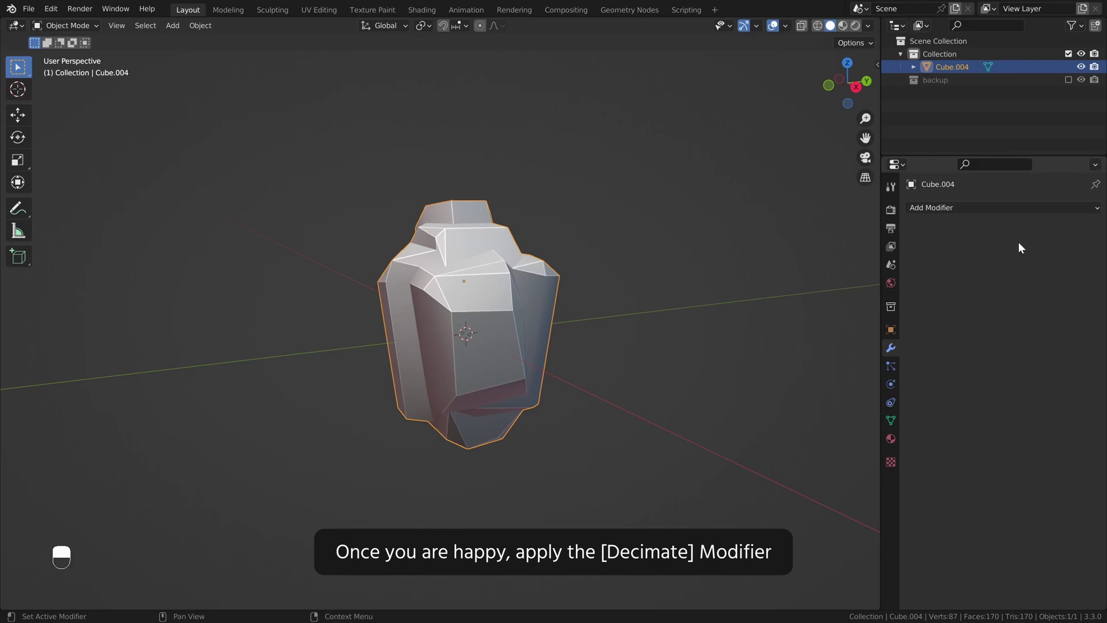
In vertex selection mode, slide the vertex on the lower block's upper edge fully onto the neighbouring corner vertex and check the shape.
middle_click_drag(486, 314, 463, 365)
key("Tab")
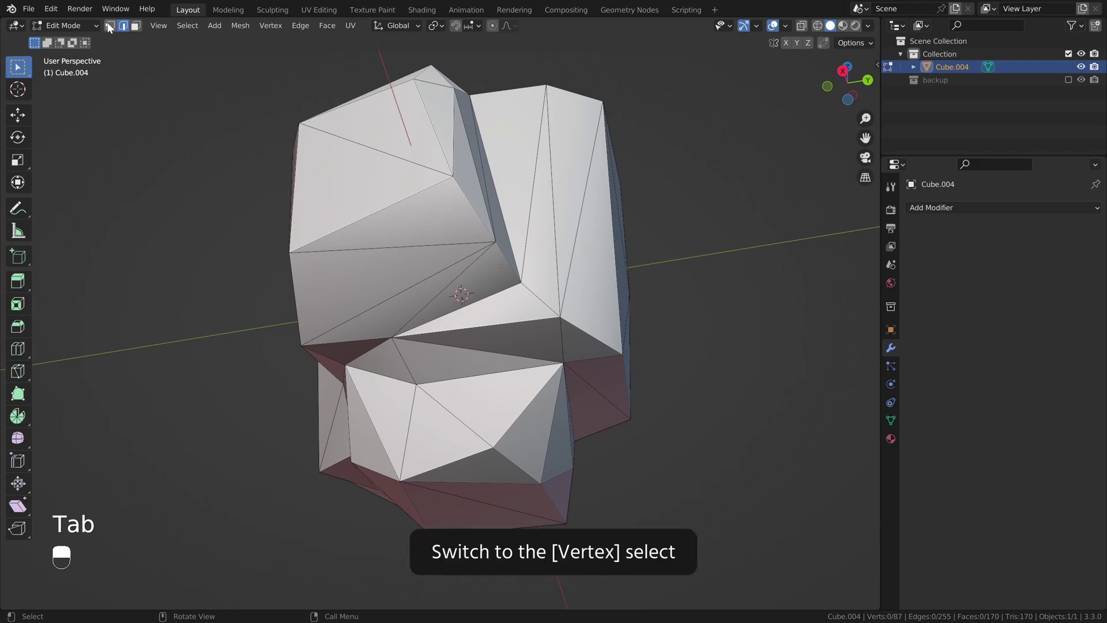
left_click(108, 25)
middle_click_drag(538, 425, 475, 425)
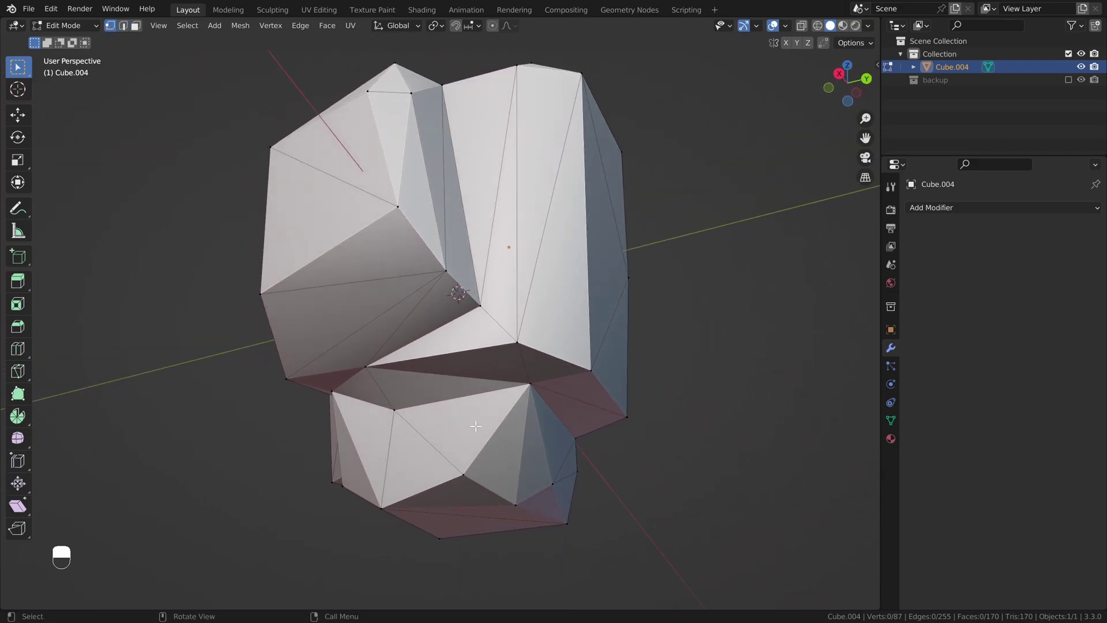
left_click(402, 414)
middle_click_drag(402, 413, 432, 405)
key("g")
key("g")
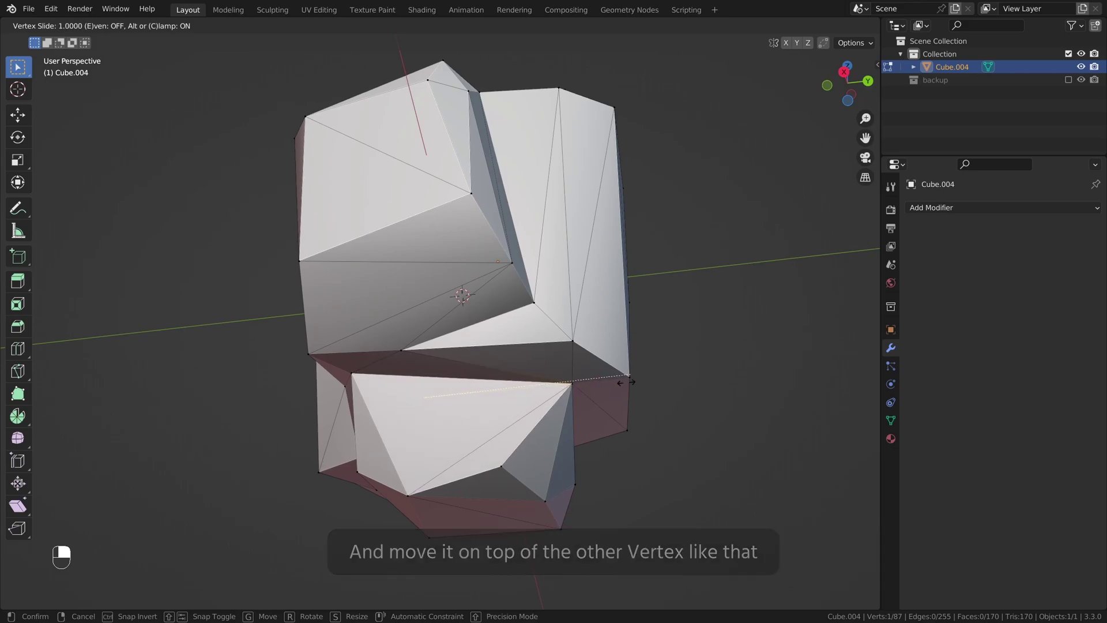
left_click(603, 387)
middle_click_drag(605, 388, 479, 383)
key("Tab")
scroll(477, 396, "up", 5)
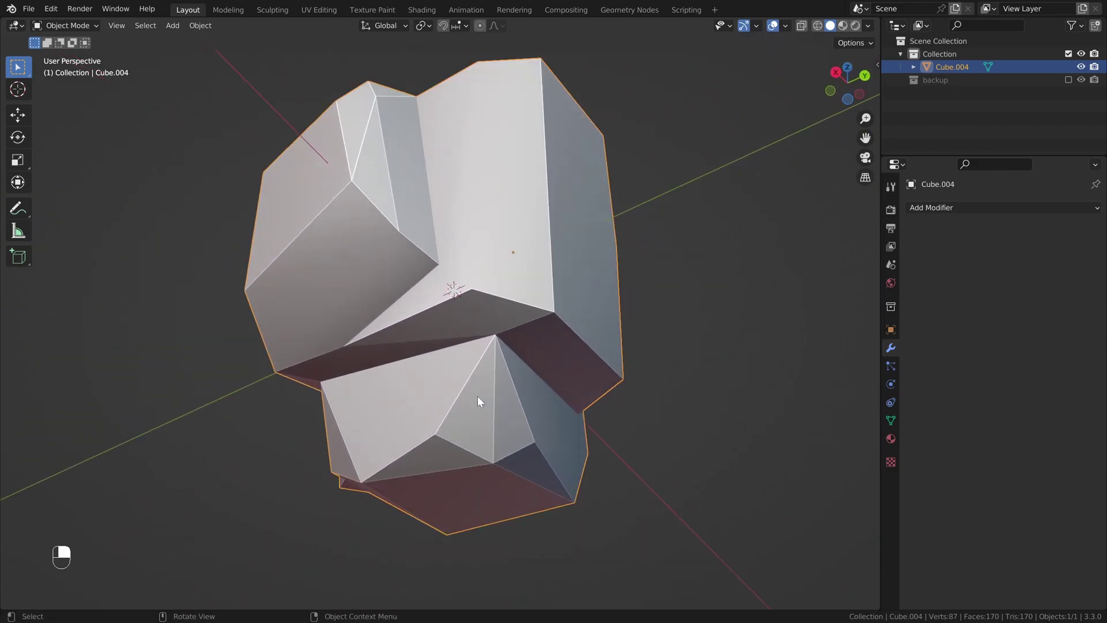
Check the overlapping corner vertices on the lower block, and merge all of the rock's vertices by distance.
key("Tab")
scroll(456, 375, "up", 5)
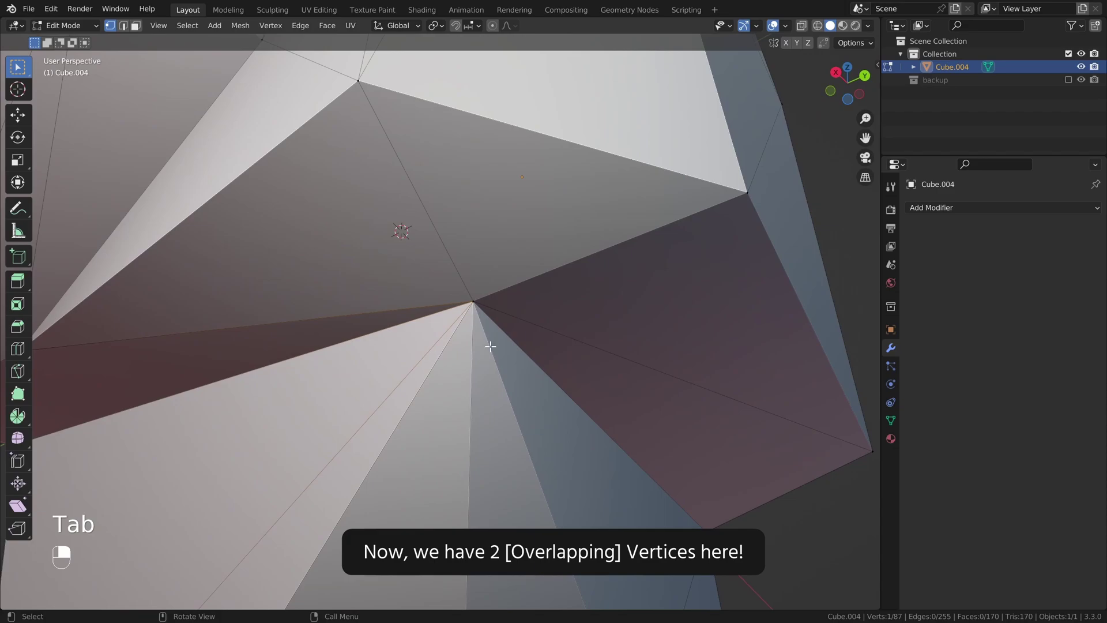
key("g")
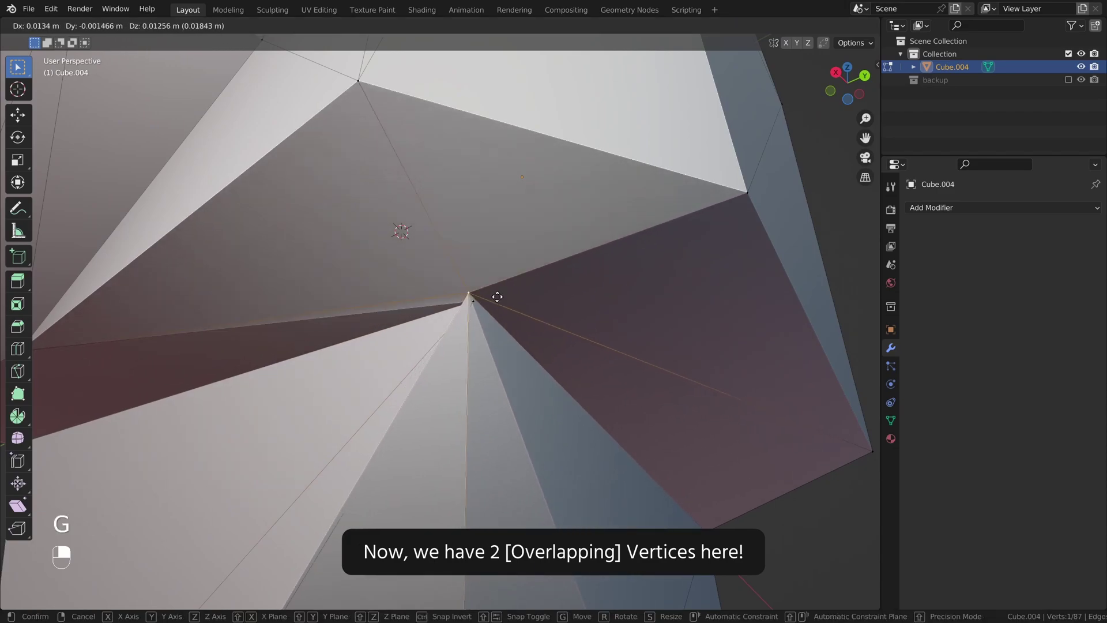
right_click(486, 317)
scroll(486, 317, "down", 6)
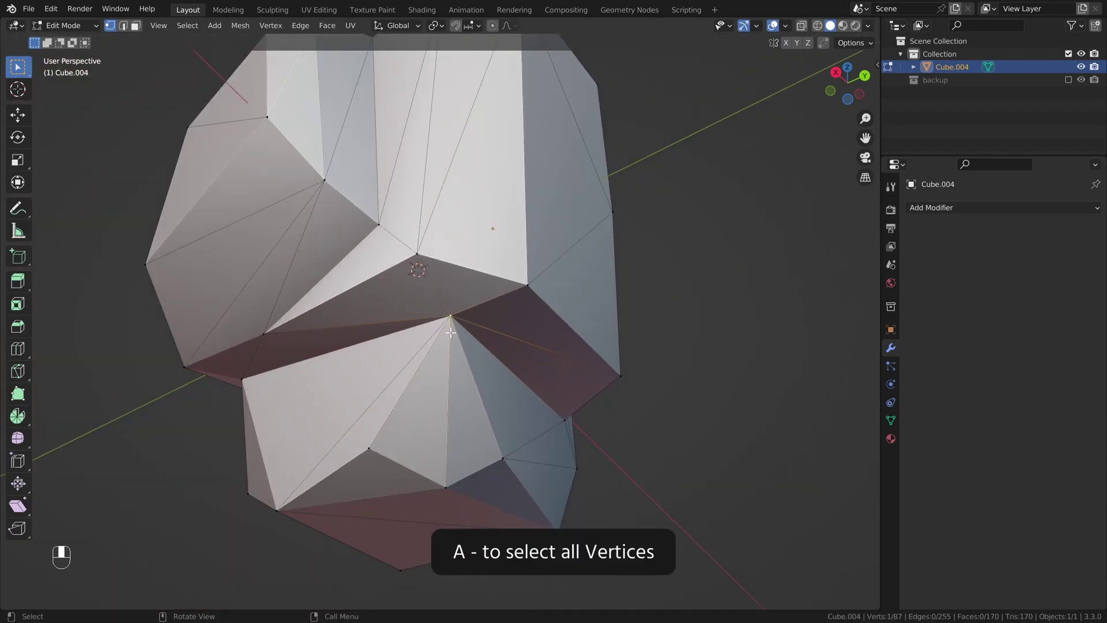
key("a")
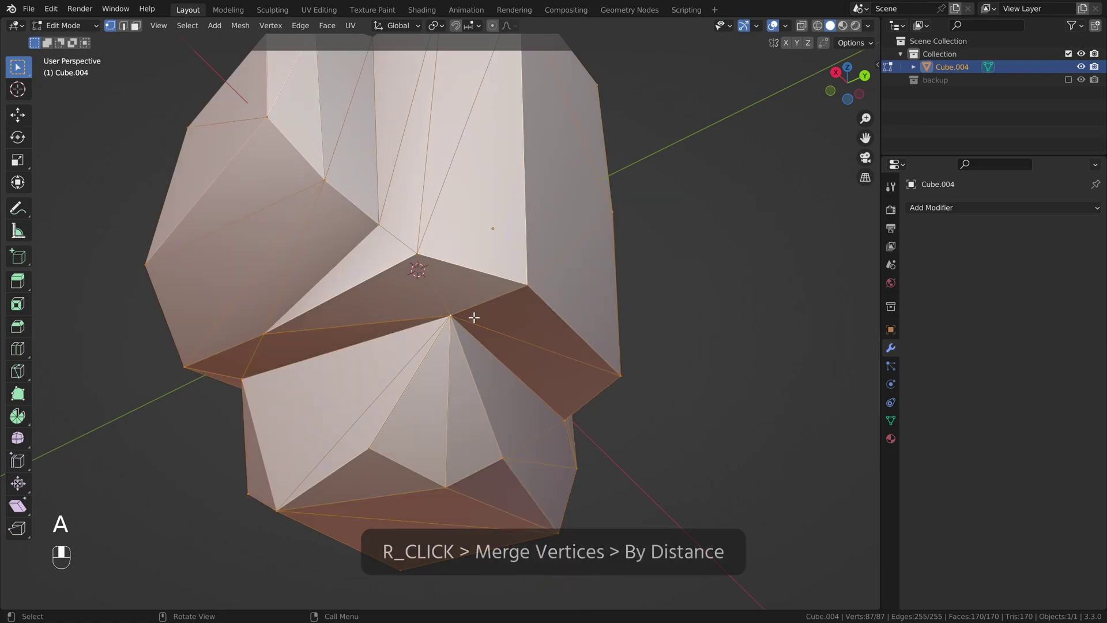
right_click(473, 317)
mouse_move(474, 317)
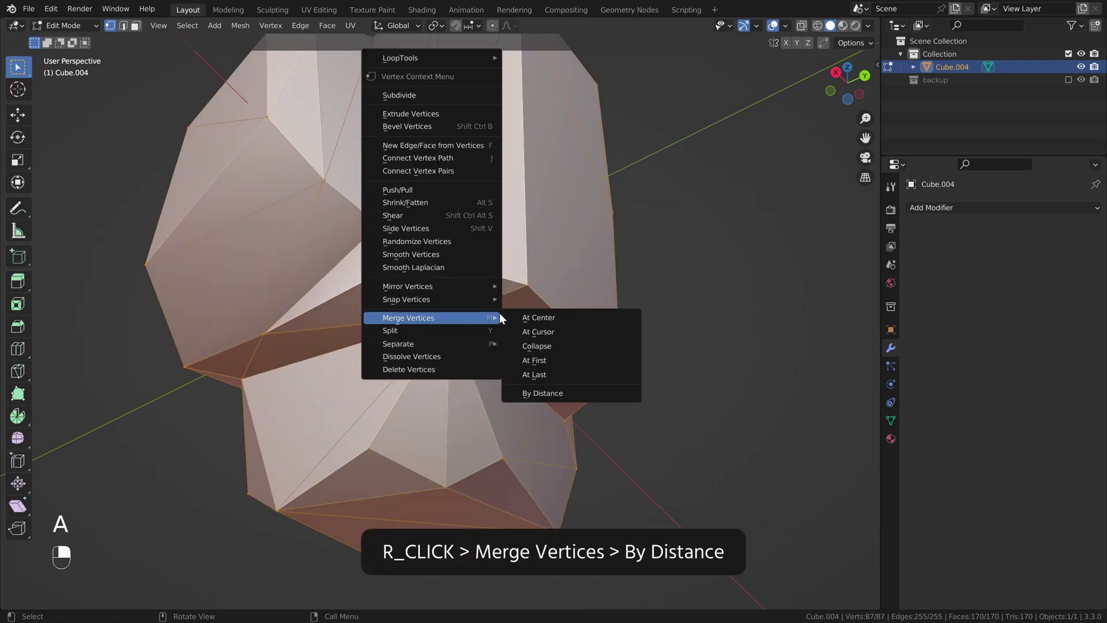
left_click(581, 392)
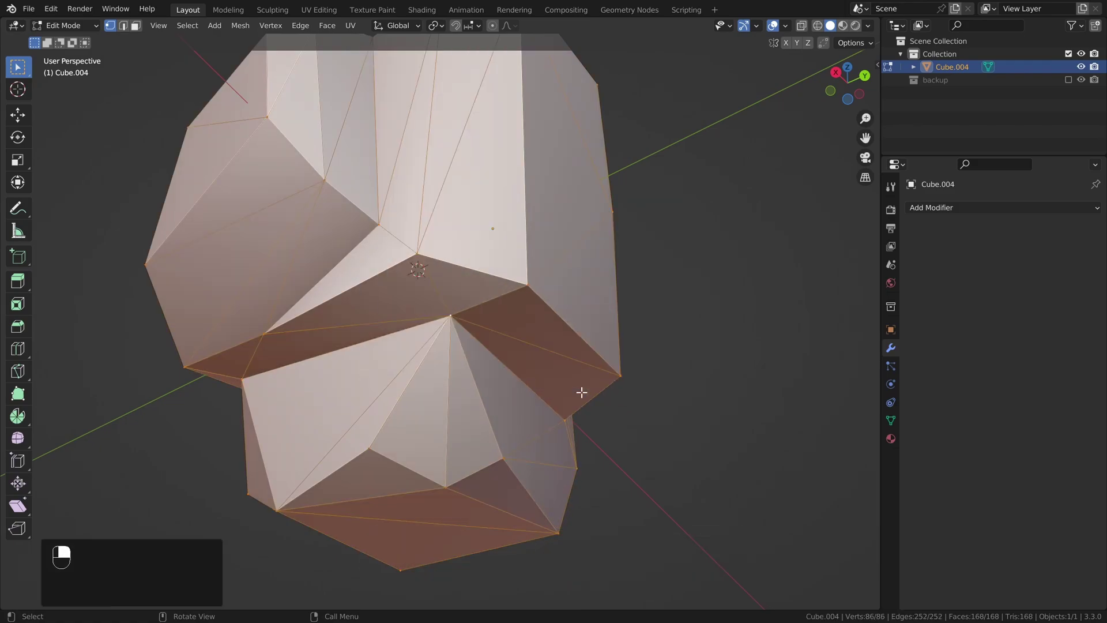
Test-move the merged corner vertex on the lower block to check that it is a single point.
scroll(467, 314, "up", 5)
left_click(466, 314)
key("g")
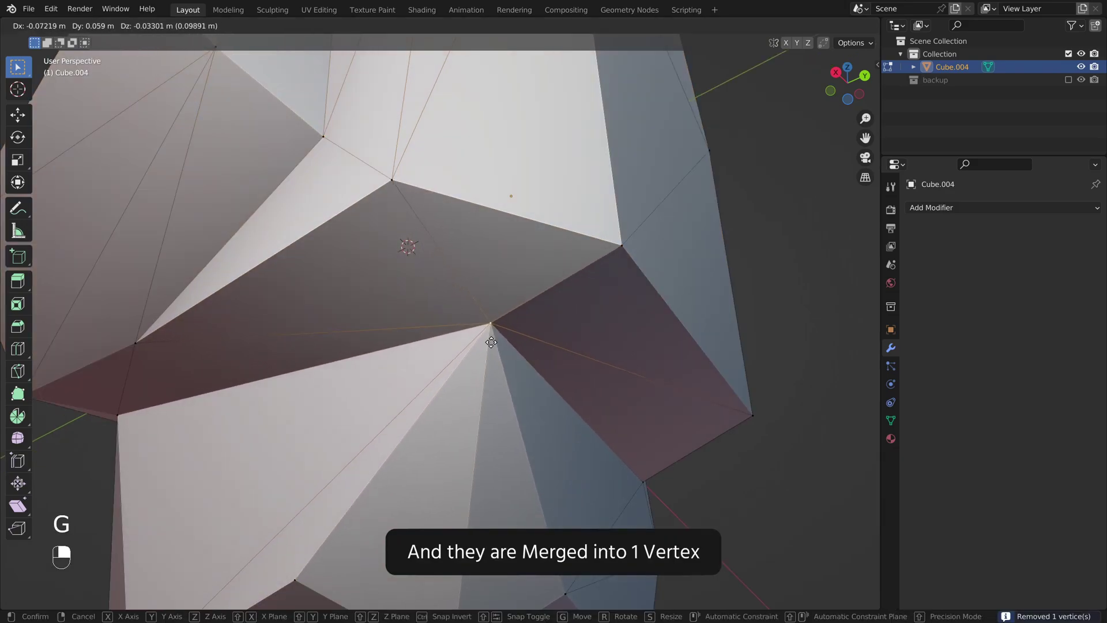
left_click(447, 339)
scroll(449, 343, "down", 5)
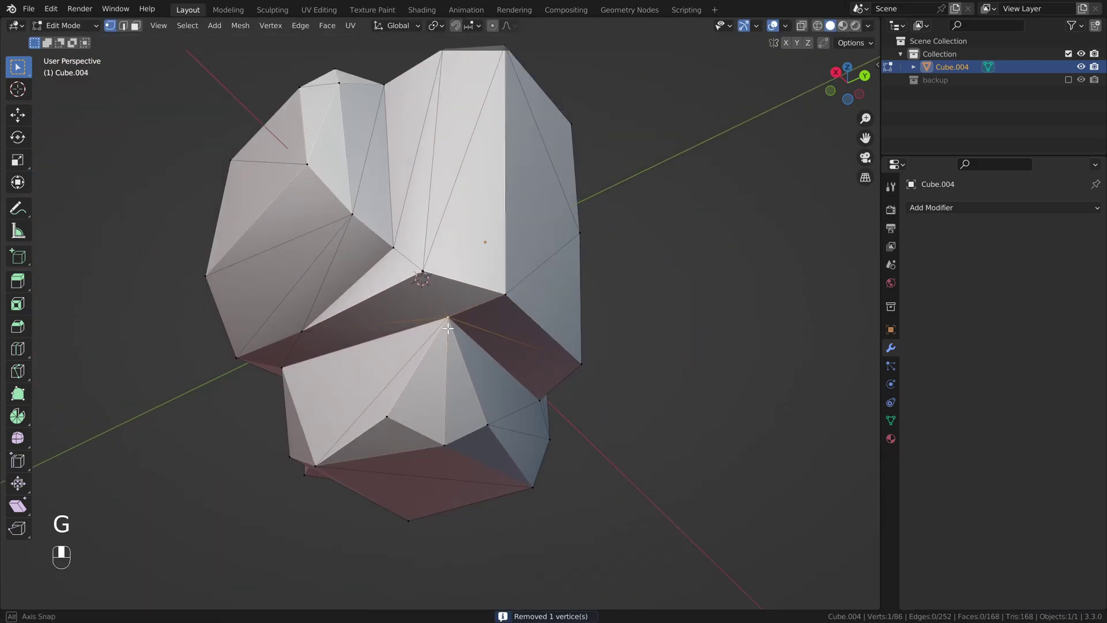
On another side of the rock, slide the loose vertex beside the protruding column down onto the column's lower corner, factor 1.000.
middle_click_drag(448, 328, 507, 254)
key("Tab")
middle_click_drag(507, 253, 407, 275)
scroll(452, 264, "up", 3)
key("Tab")
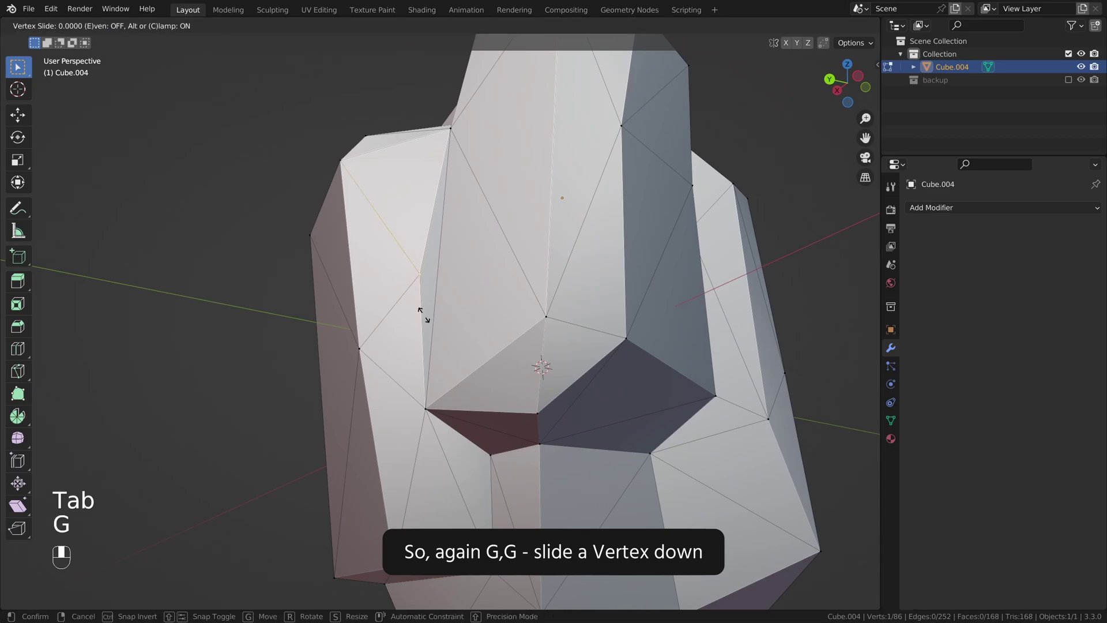
left_click(434, 449)
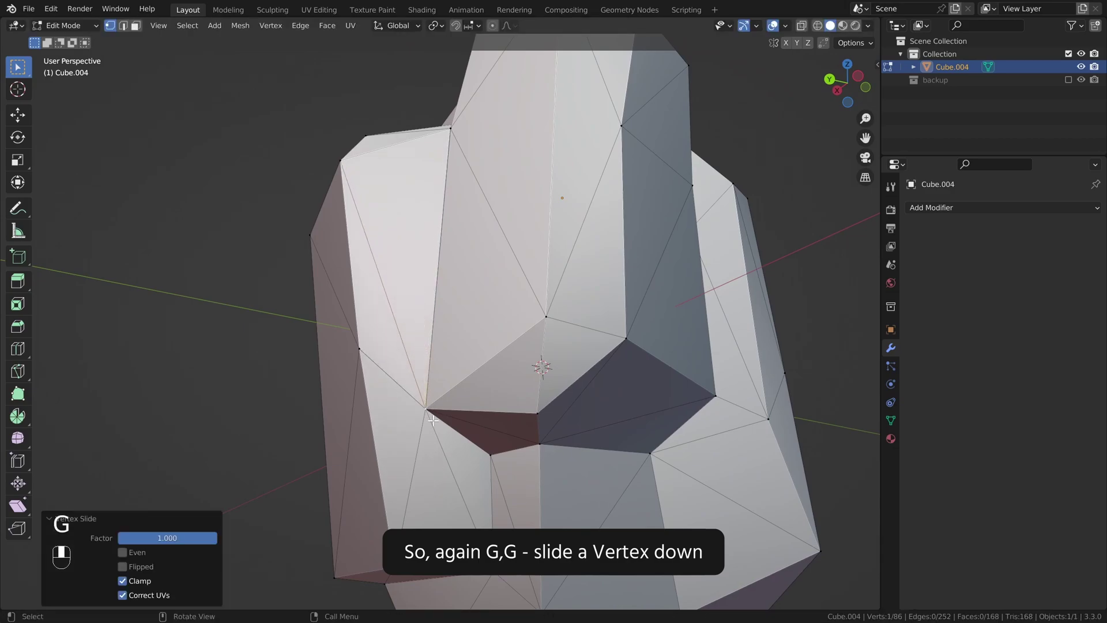
middle_click_drag(434, 448, 472, 340)
Merge the vertices overlapping at the column's lower corner by distance across the whole mesh, and leave mesh editing.
key("Tab")
key("Tab")
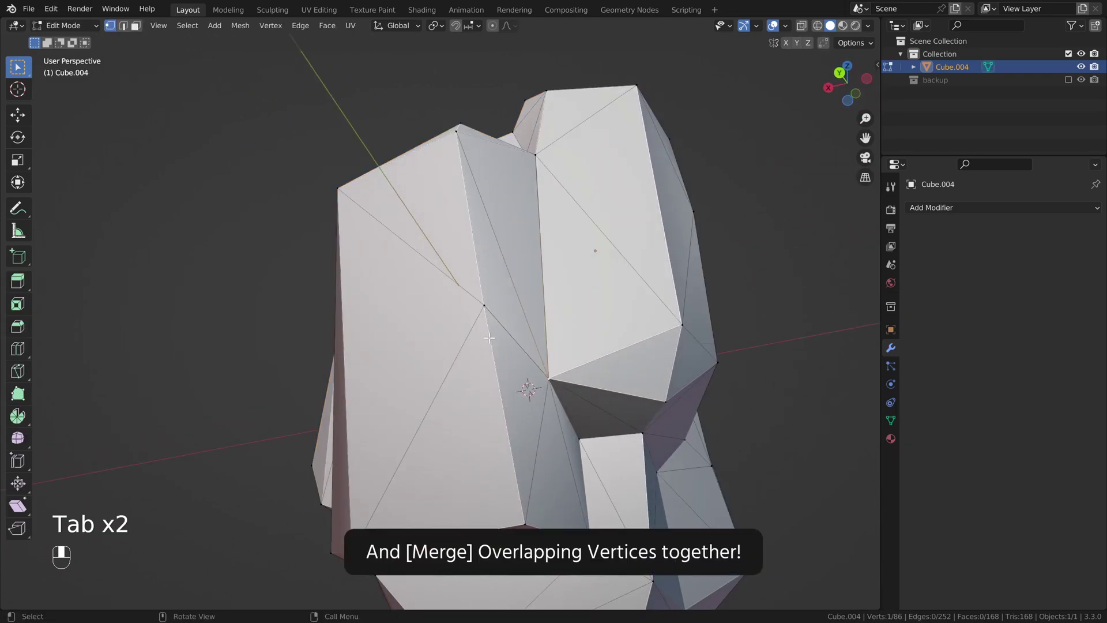
right_click(520, 320)
mouse_move(519, 320)
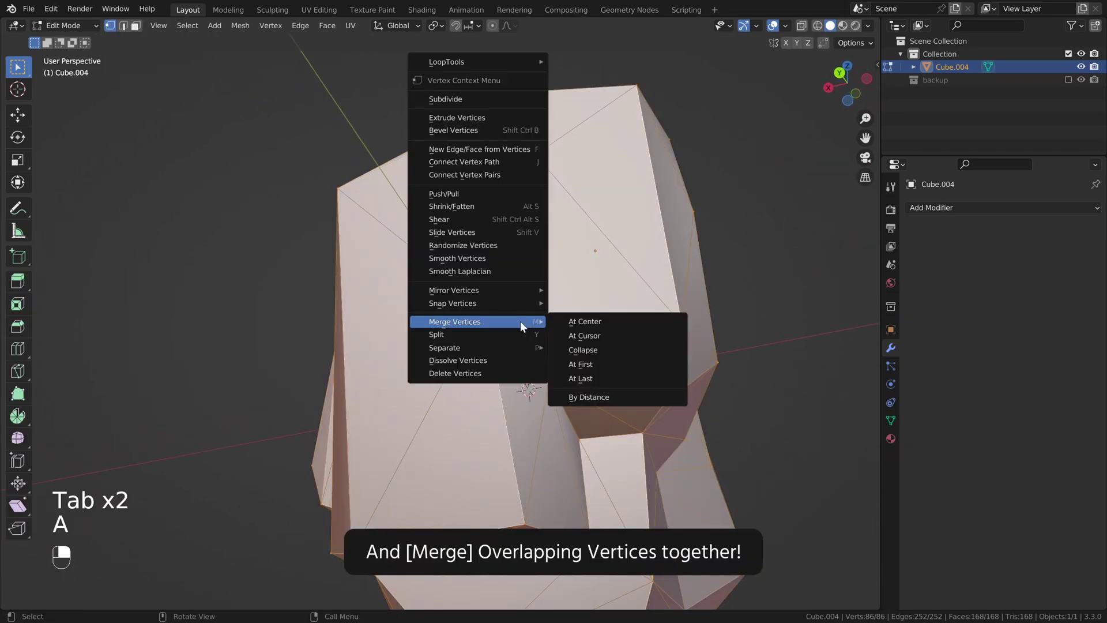
left_click(591, 396)
key("Tab")
scroll(421, 351, "down", 5)
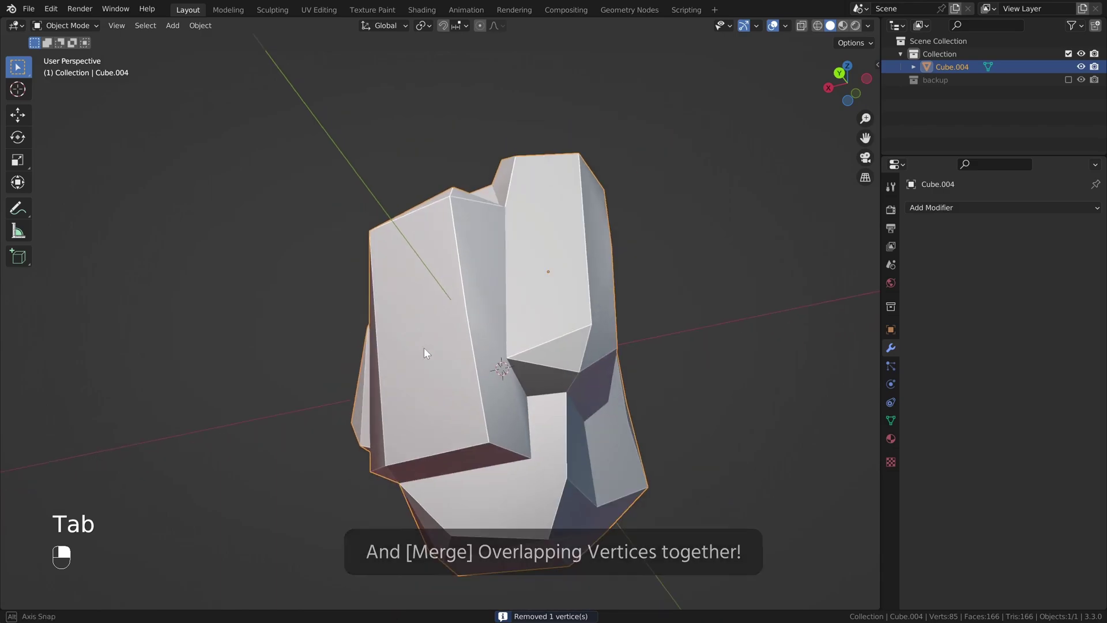
In edge selection mode, mark the long vertical edge on the rock's large side face as sharp and check the shading.
middle_click_drag(421, 351, 467, 410)
key("Tab")
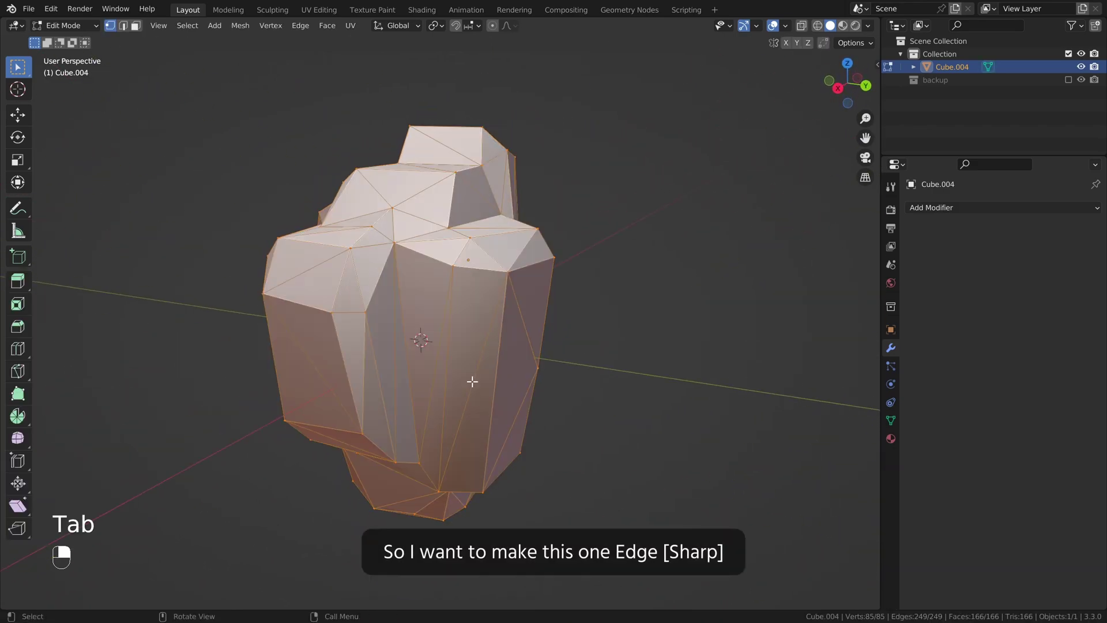
middle_click_drag(472, 368, 440, 408)
middle_click_drag(441, 340, 371, 189)
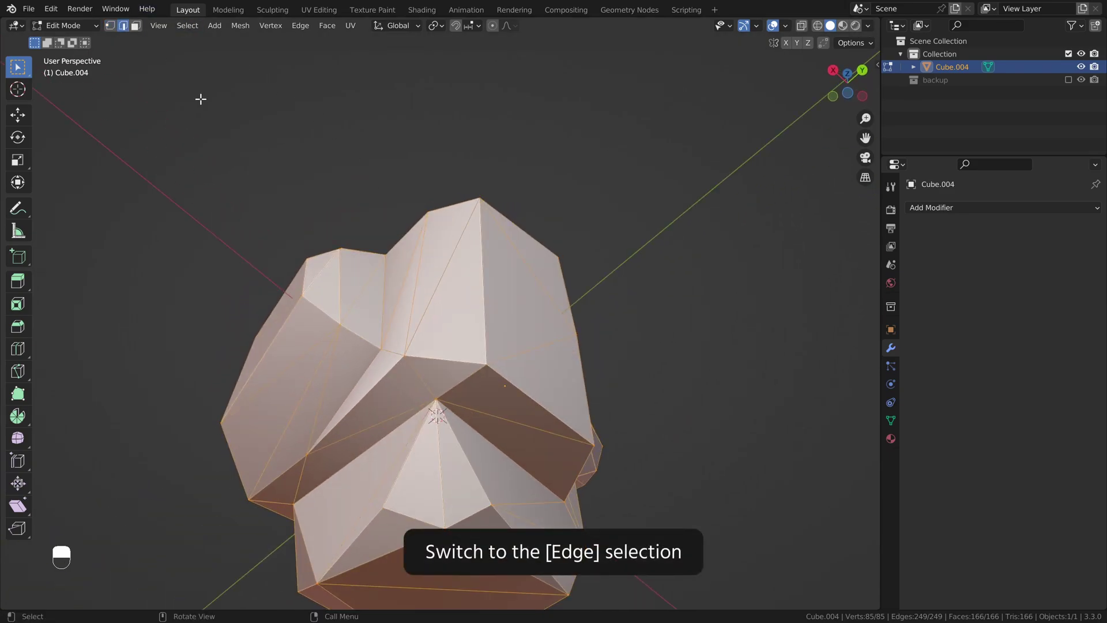
middle_click_drag(220, 116, 386, 230)
left_click(442, 292)
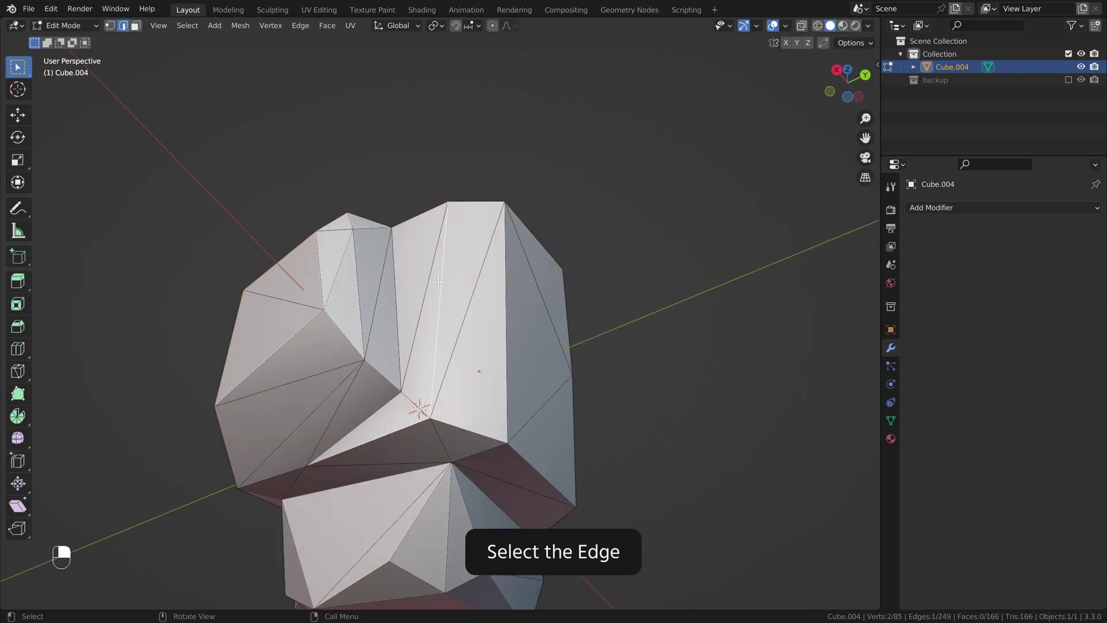
right_click(497, 245)
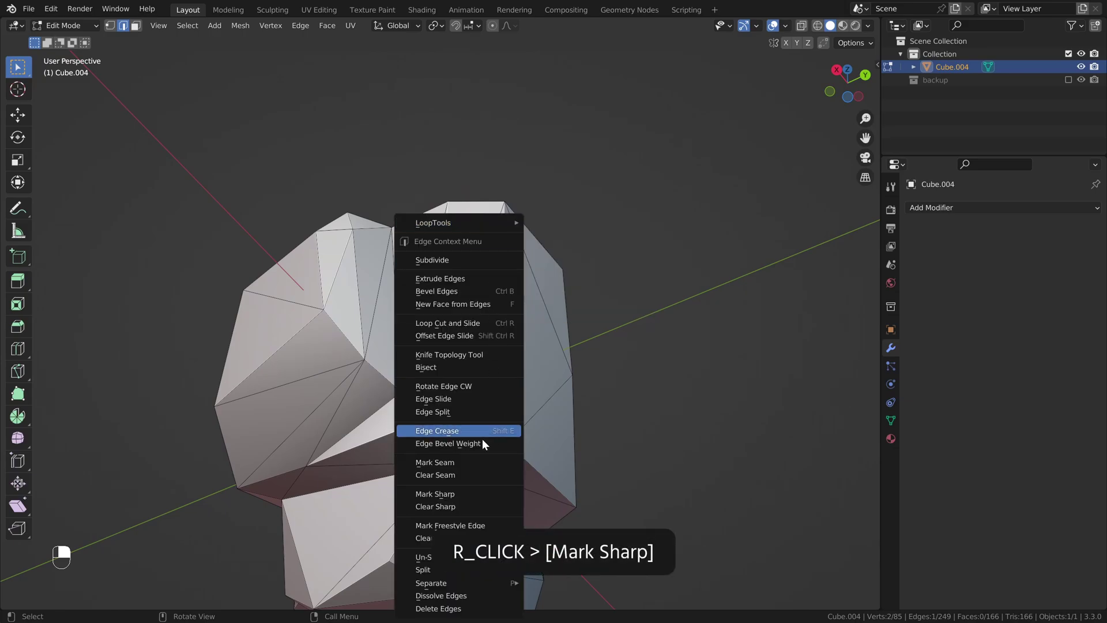
left_click(452, 493)
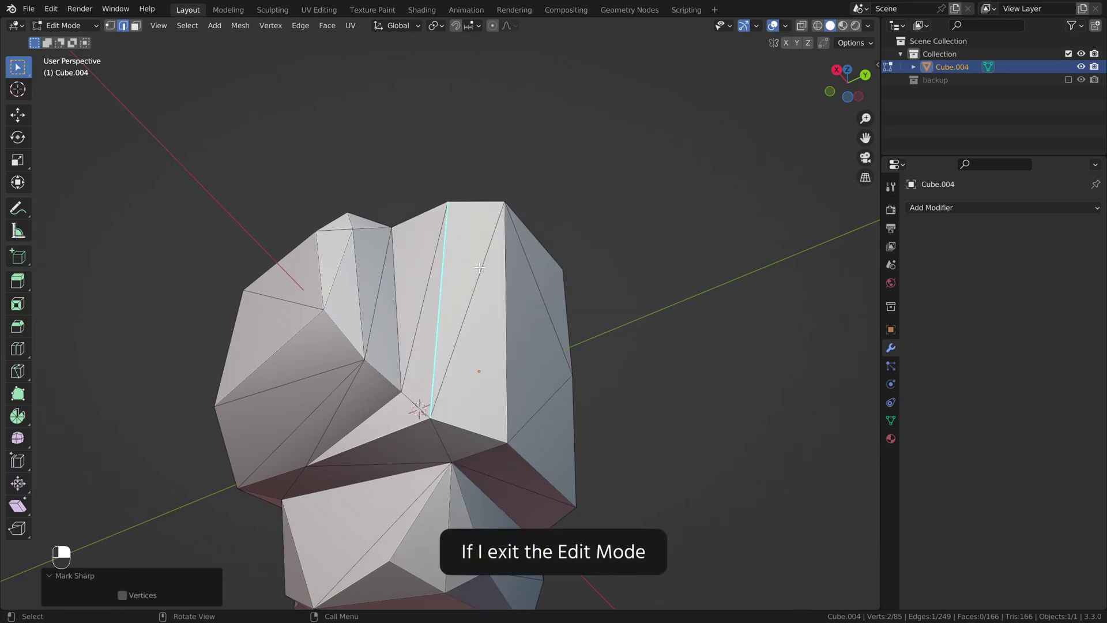
key("Tab")
middle_click_drag(481, 277, 449, 352)
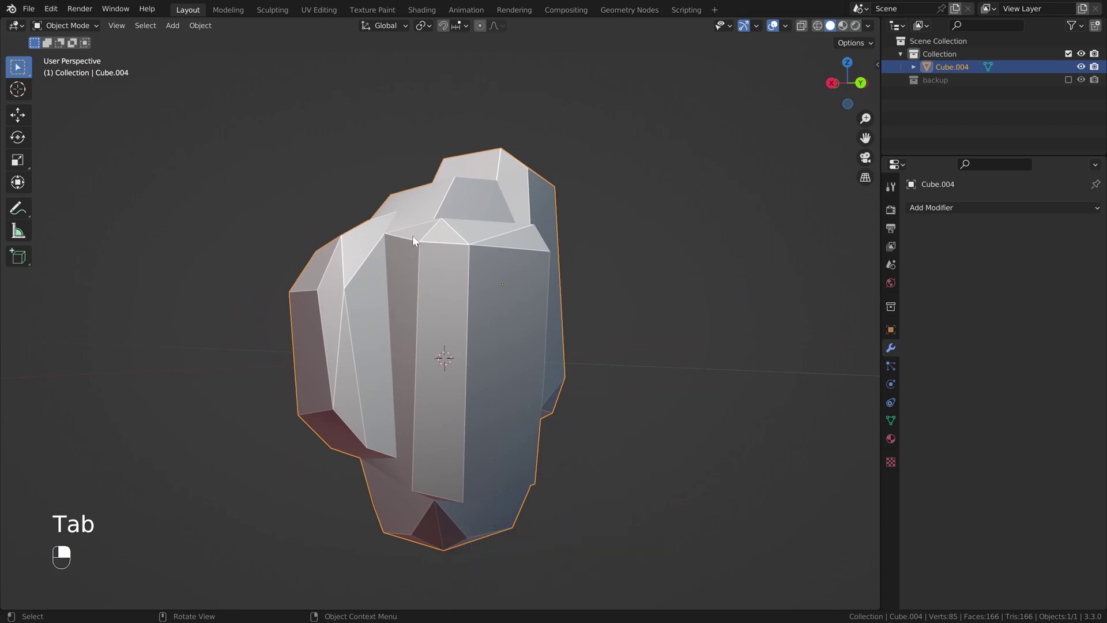
Mark the diagonal edge across the left block's underside facet as sharp and check the result in Object Mode.
middle_click_drag(411, 394, 461, 296)
key("Tab")
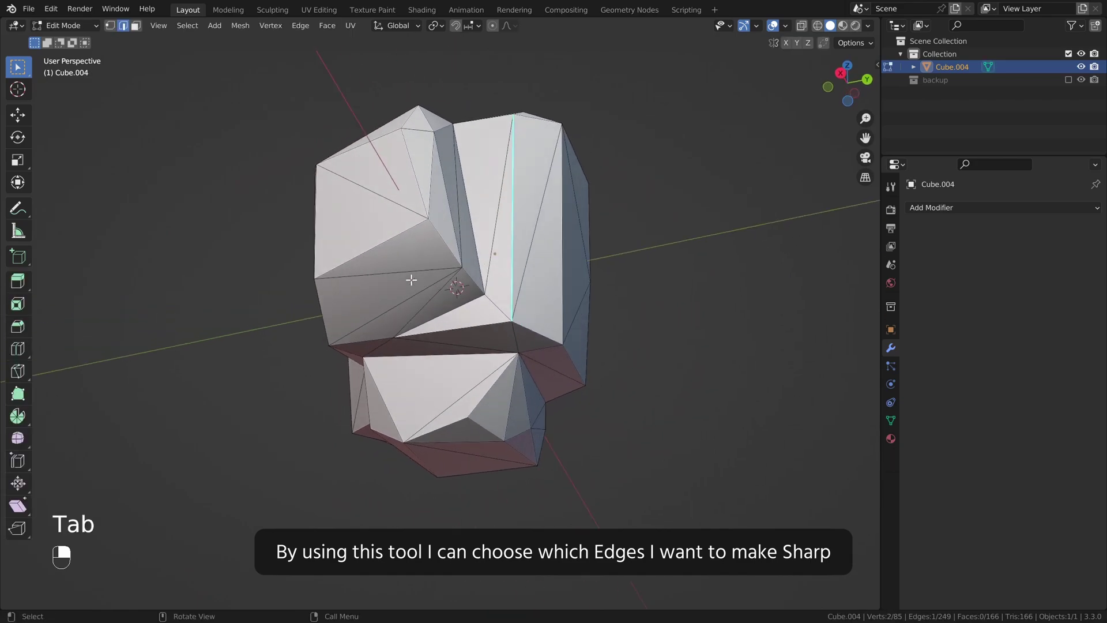
right_click(565, 237)
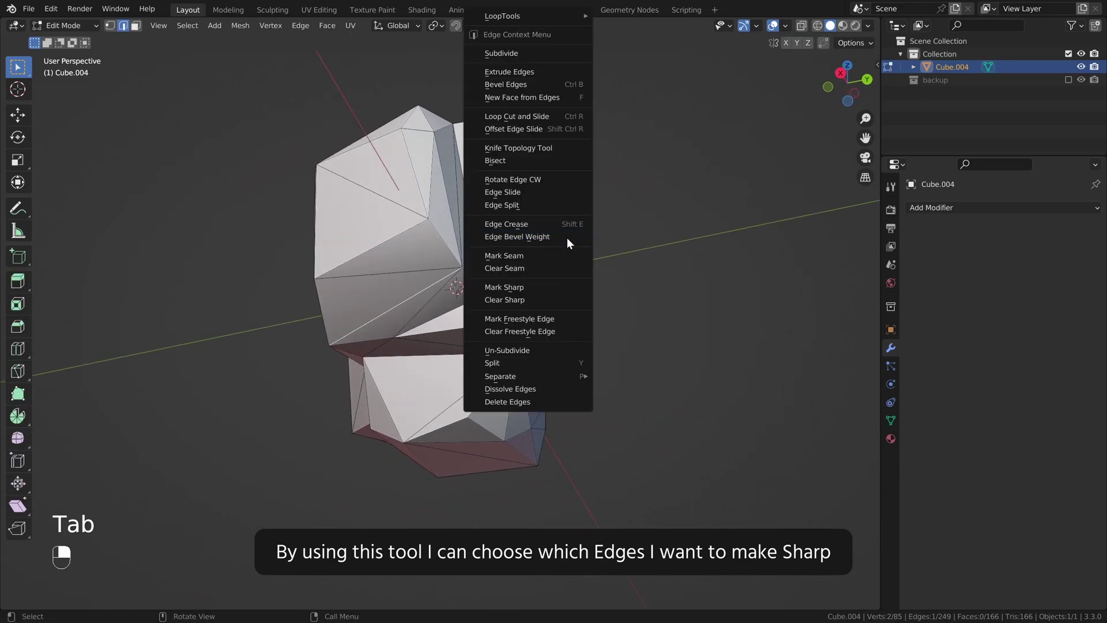
left_click(518, 283)
key("Tab")
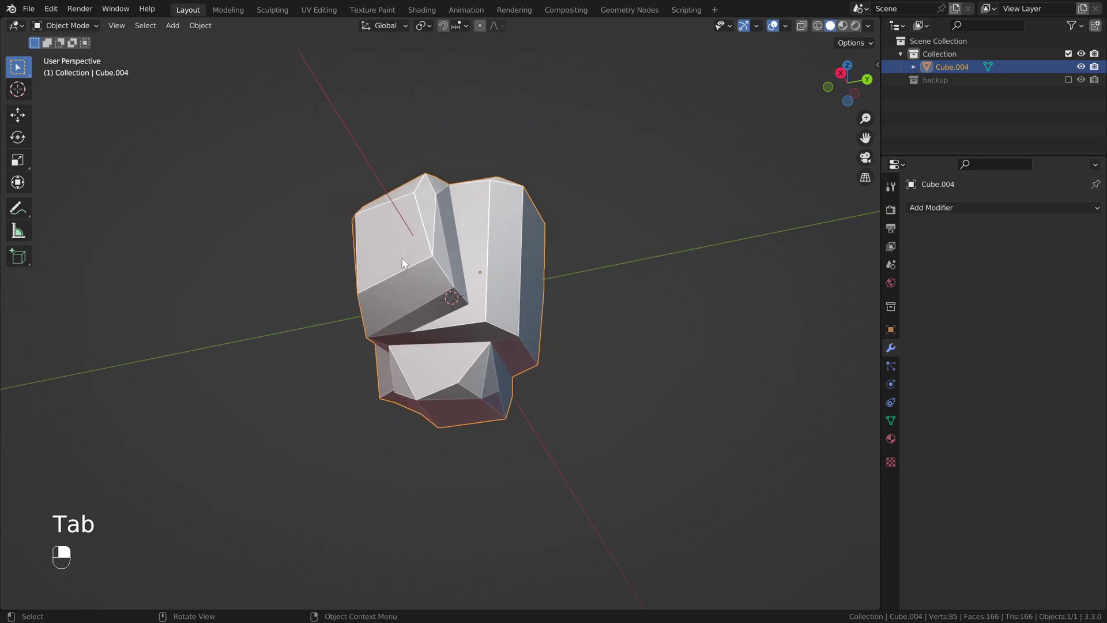
middle_click_drag(392, 254, 414, 285)
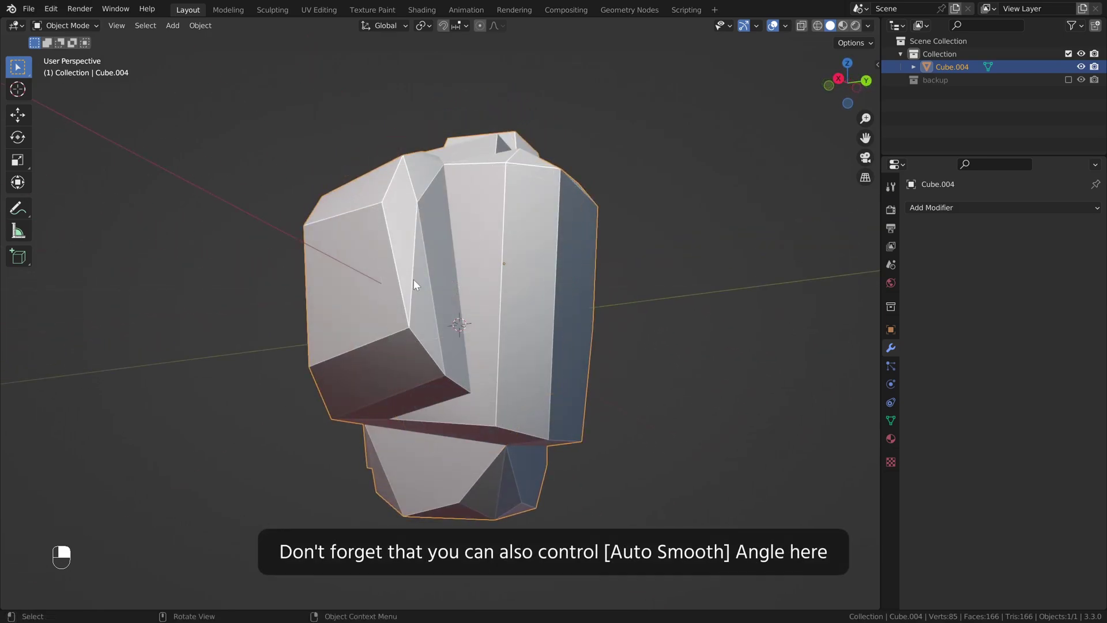
Try an Auto Smooth angle of 18.5° in the rock's normals settings and restore it to 20°.
left_click(889, 419)
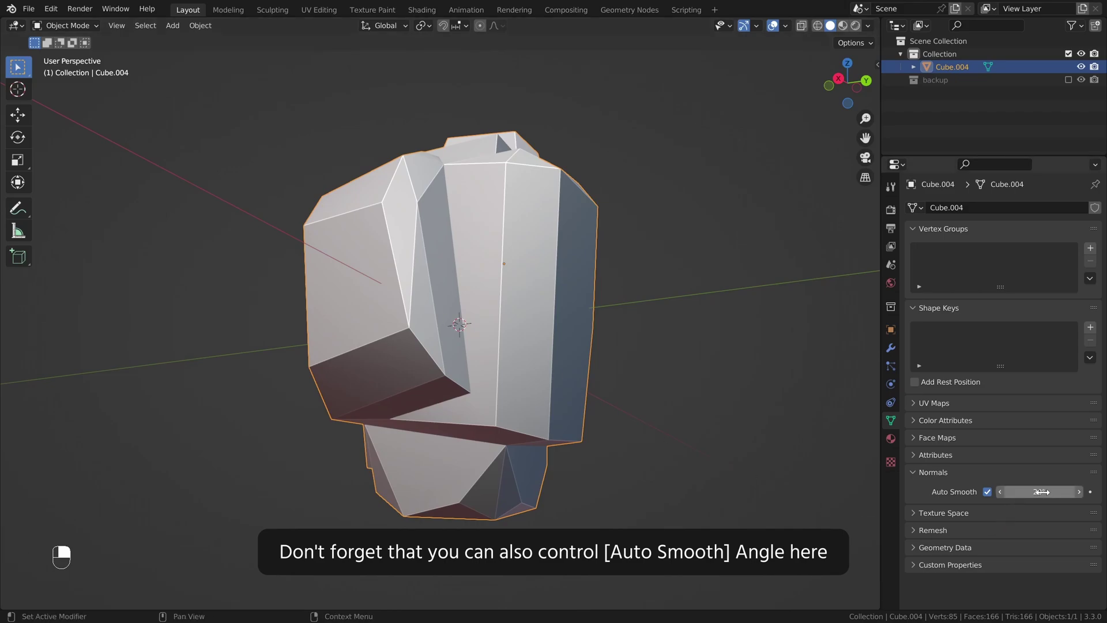
left_click_drag(1039, 491, 1032, 491)
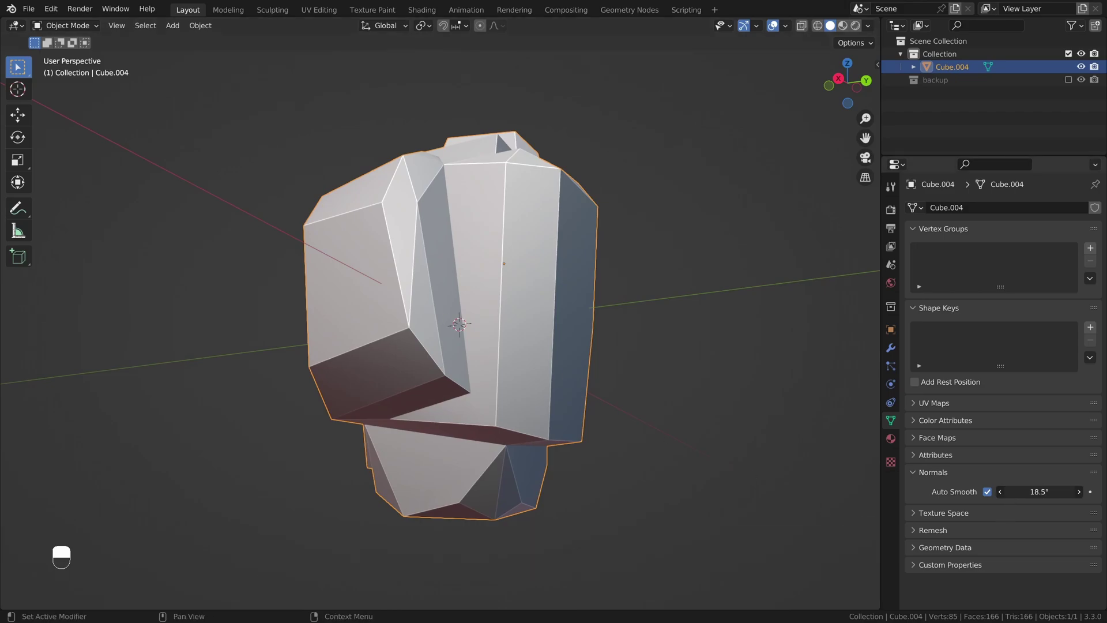
left_click_drag(1045, 491, 1038, 491)
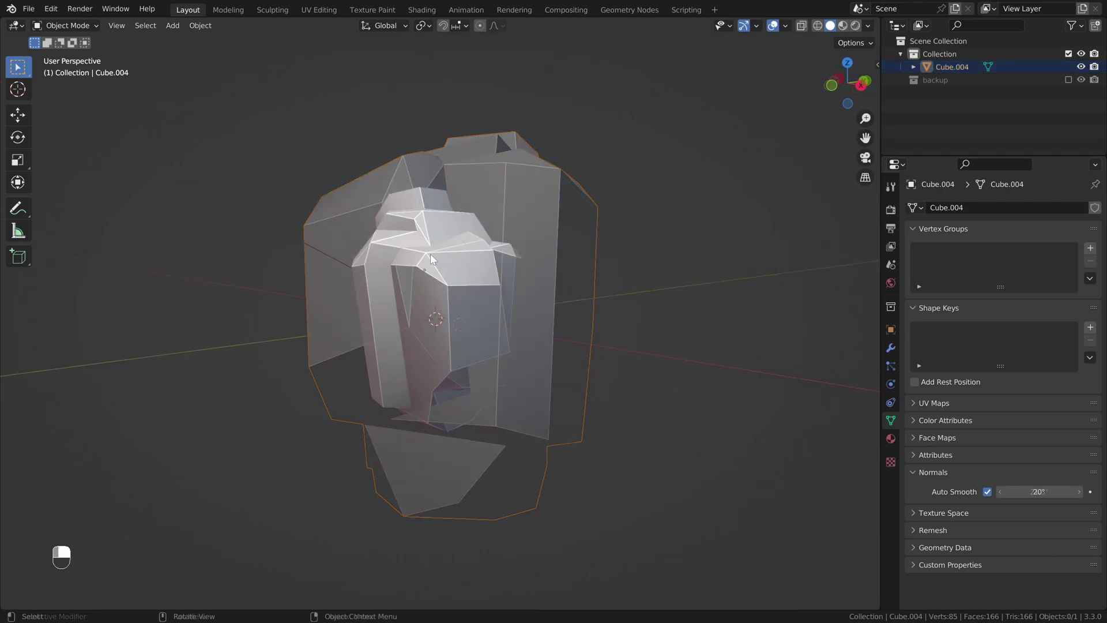
In vertex selection mode, reposition the corner vertices on the rock's upper ledges to improve their shape.
scroll(513, 323, "up", 4)
middle_click_drag(513, 323, 474, 342)
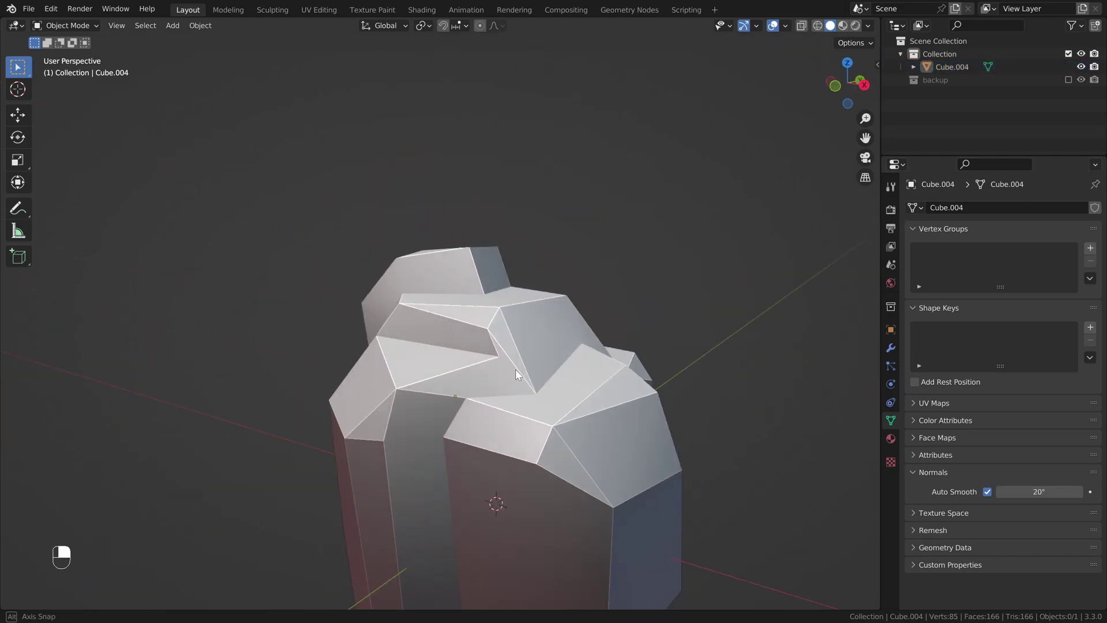
scroll(463, 357, "up", 2)
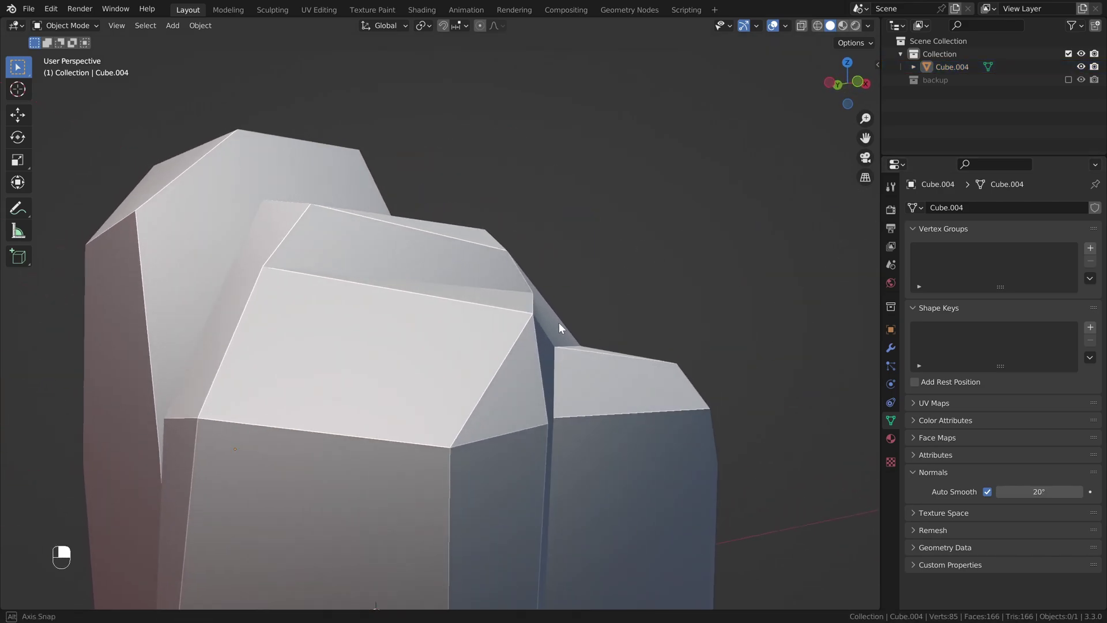
key("Tab")
key("1")
left_click(120, 25)
left_click(109, 25)
key("g")
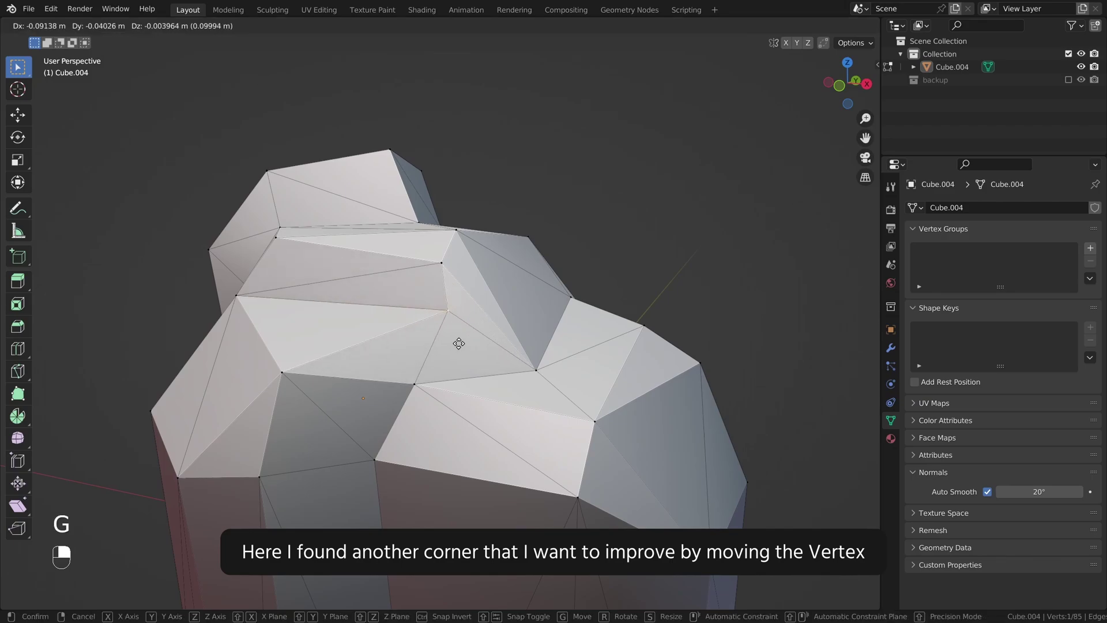
left_click(474, 342)
middle_click_drag(474, 342, 375, 331)
key("g")
left_click(484, 404)
left_click(363, 343)
Mark the long edge across the rock's upper front ledge as sharp and check the shading.
key("Tab")
key("Tab")
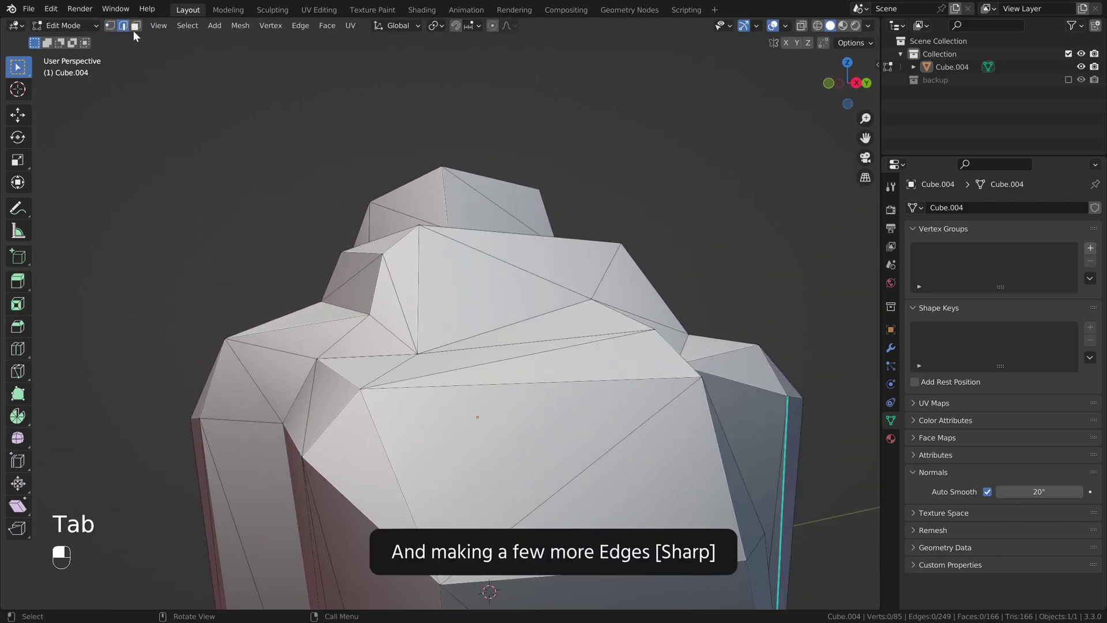
key("ctrl+e")
left_click(513, 302)
Inspect the low-poly rock's topology and shading from all sides.
key("Tab")
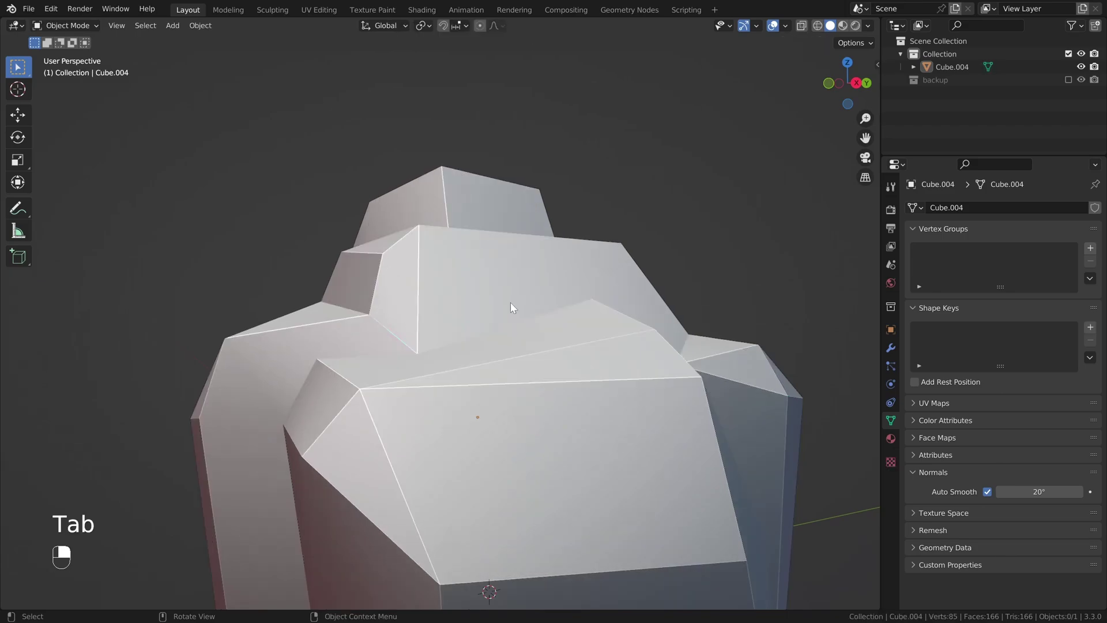
middle_click_drag(509, 302, 409, 350)
key("Tab")
key("Tab")
scroll(412, 368, "down", 3)
key("Tab")
key("Tab")
middle_click_drag(398, 413, 400, 385)
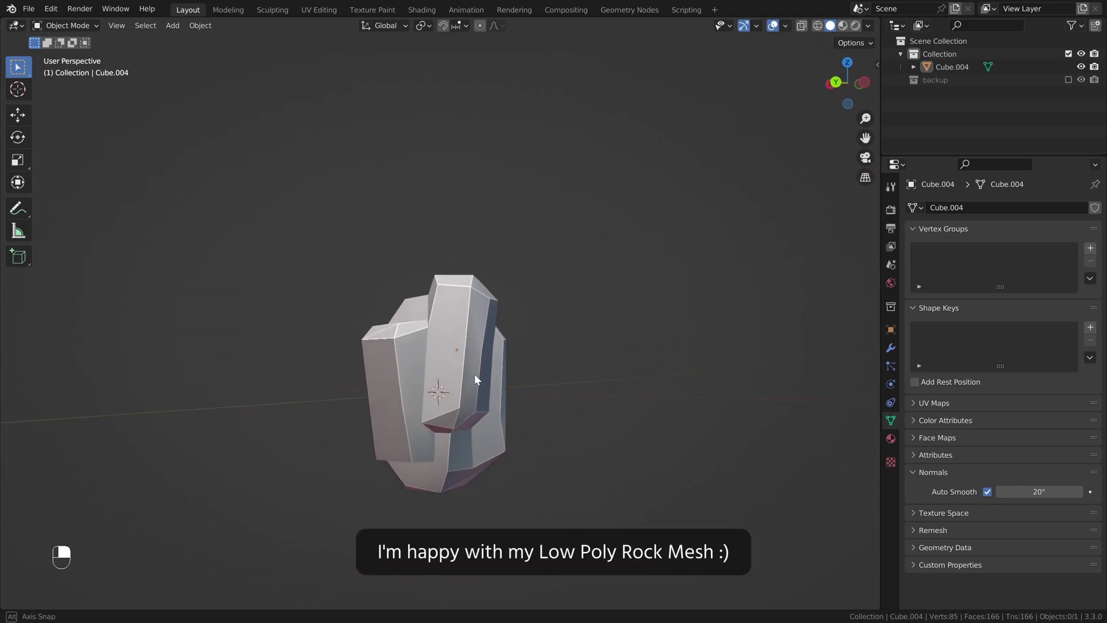
middle_click_drag(495, 375, 652, 392)
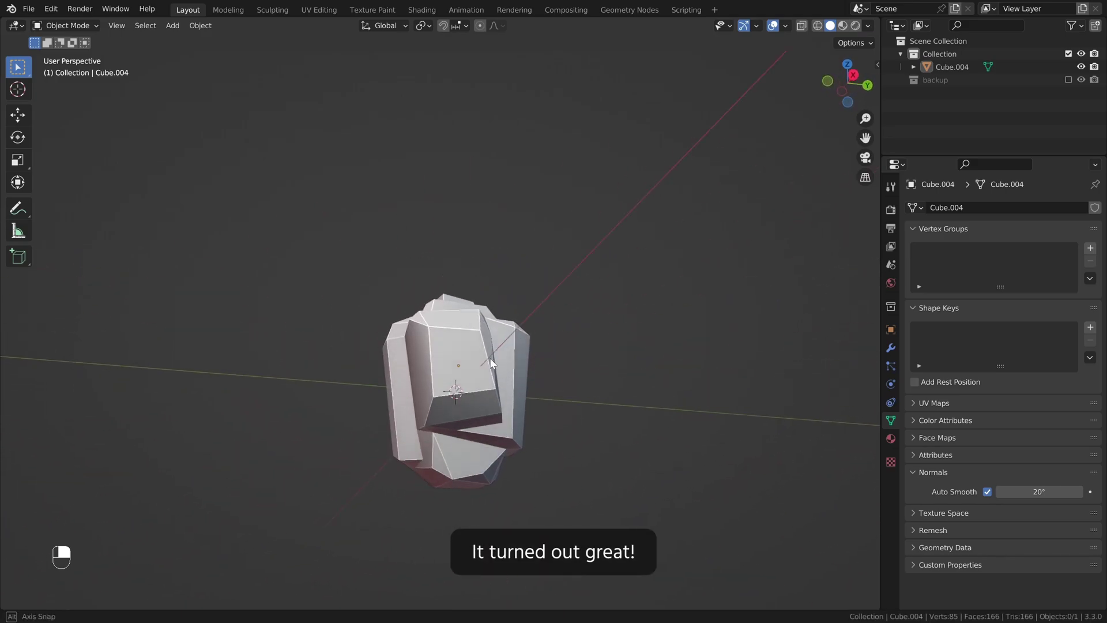